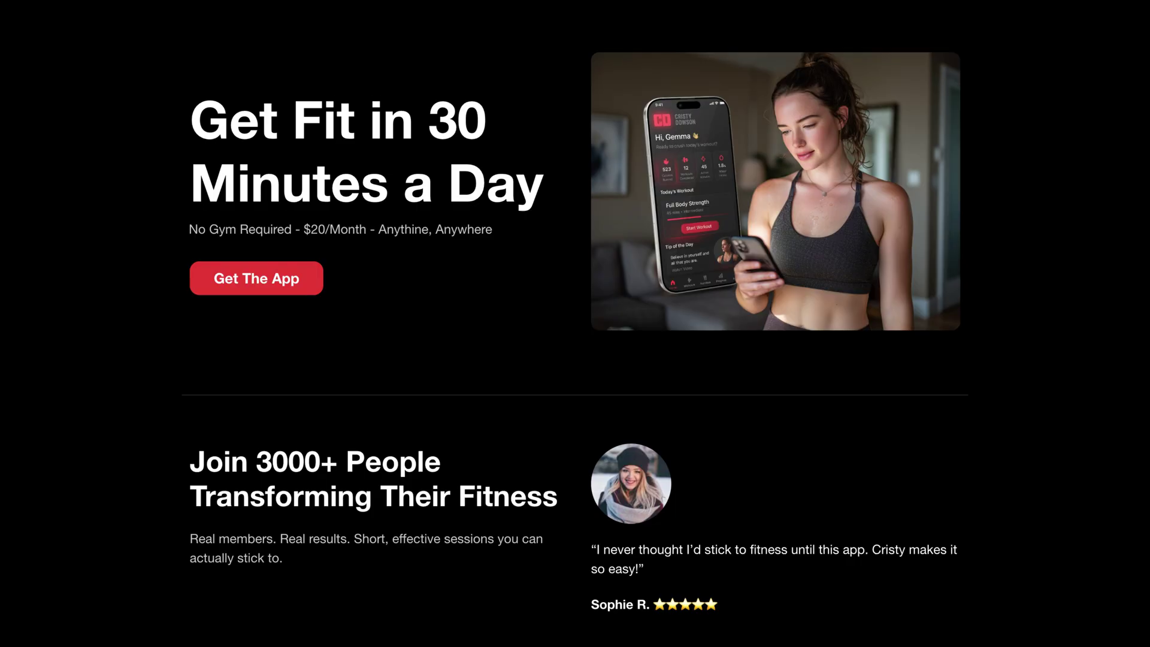
Step: Review the finished fitness page and place an image block in the empty column beside the "Join 3000+ People" heading
scroll(575, 323, down, 5)
scroll(575, 324, down, 2)
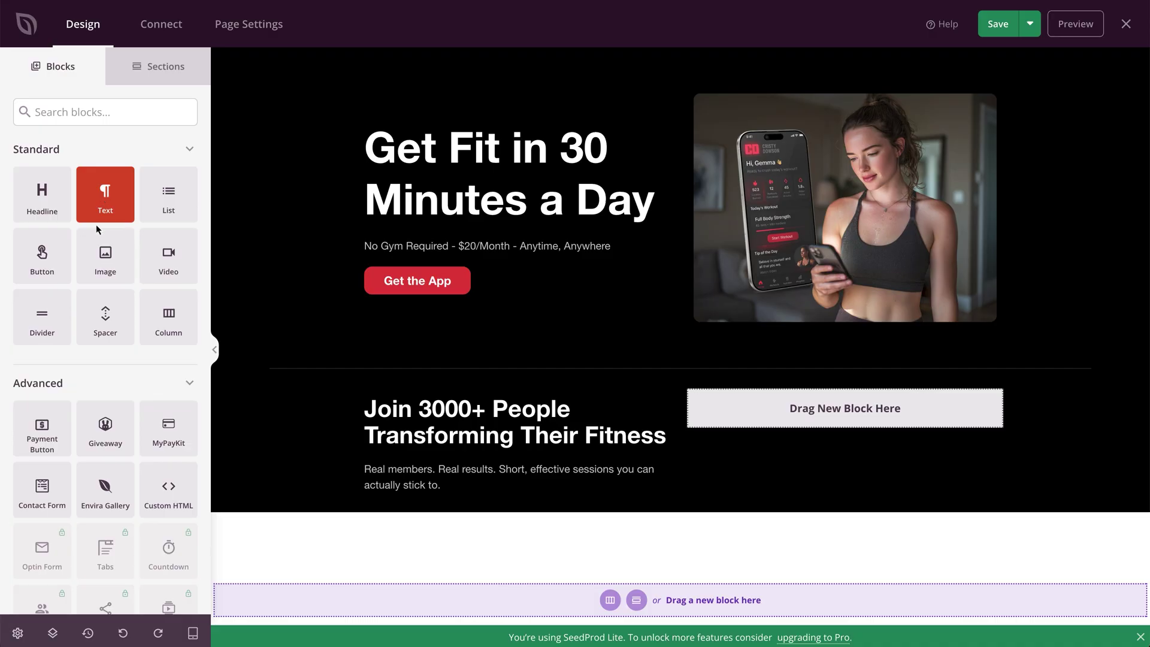
drag(105, 254, 803, 413)
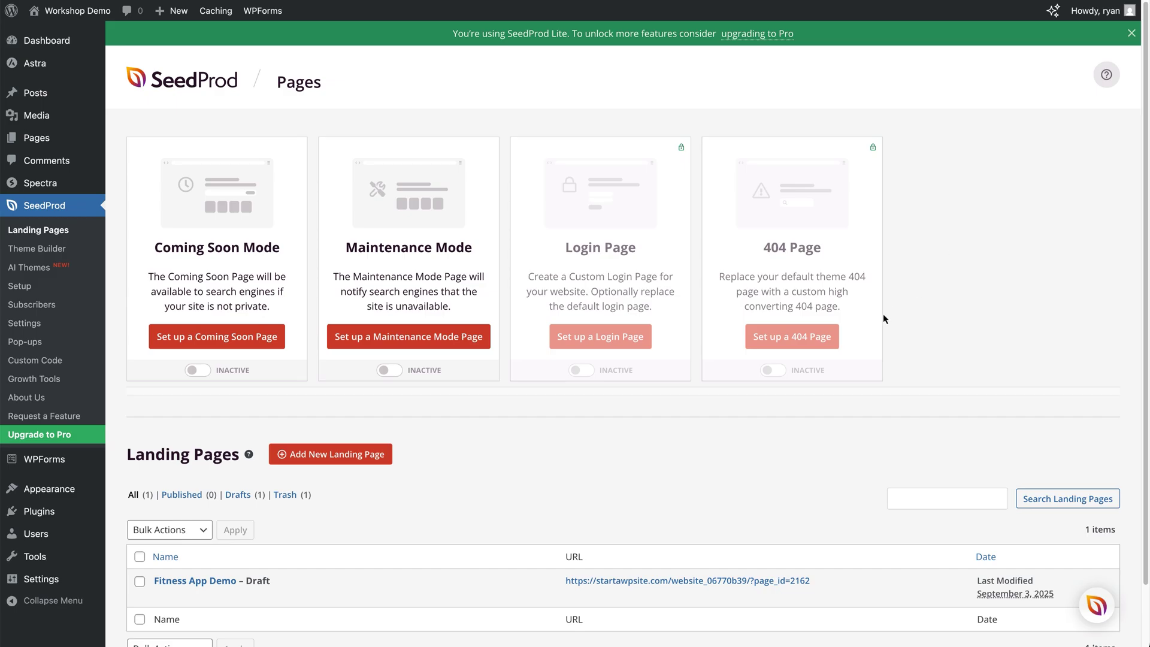
Step: Create a new landing page from the Blank Template, name it "Fitness App", and start editing it
click(367, 458)
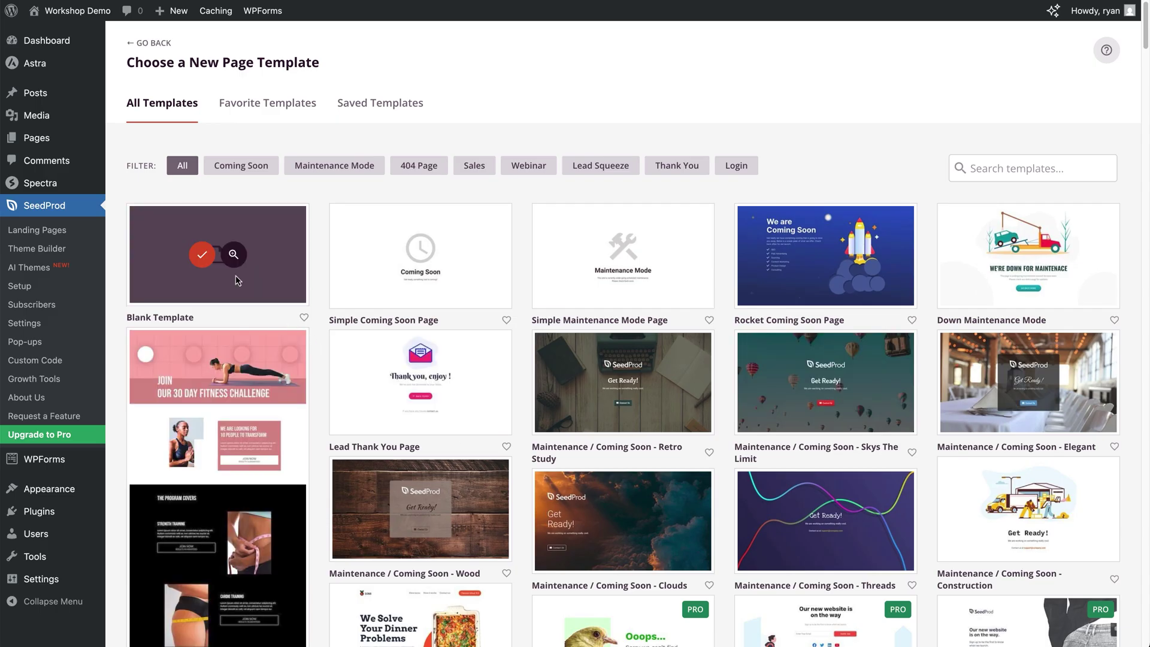
click(209, 264)
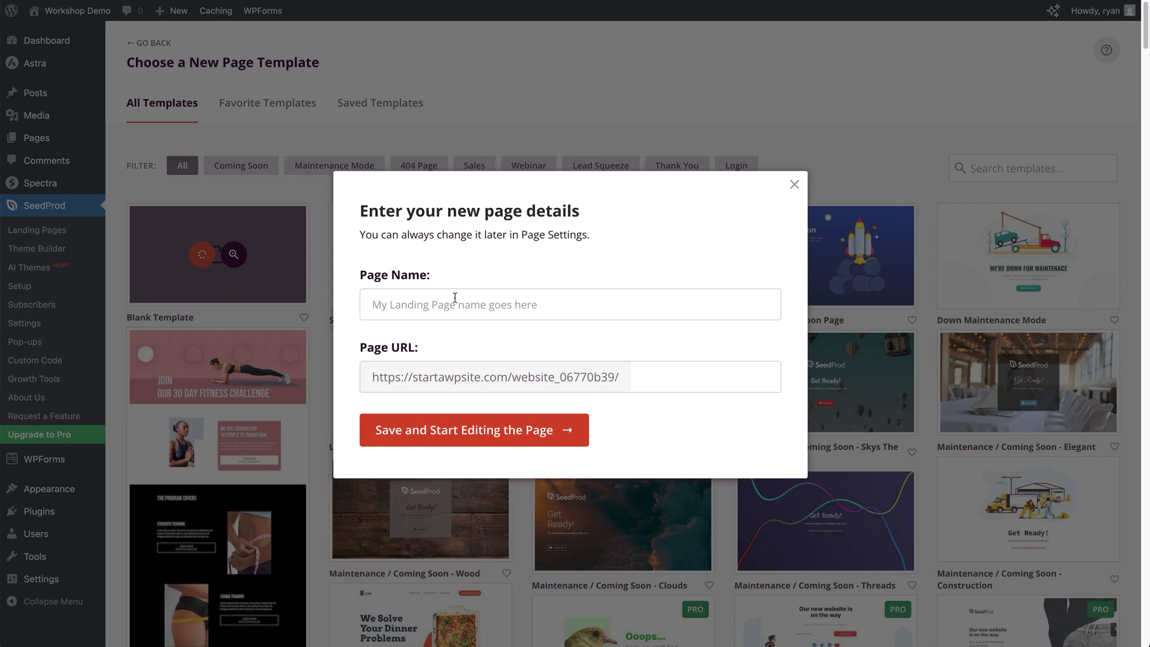
text(Fitness App)
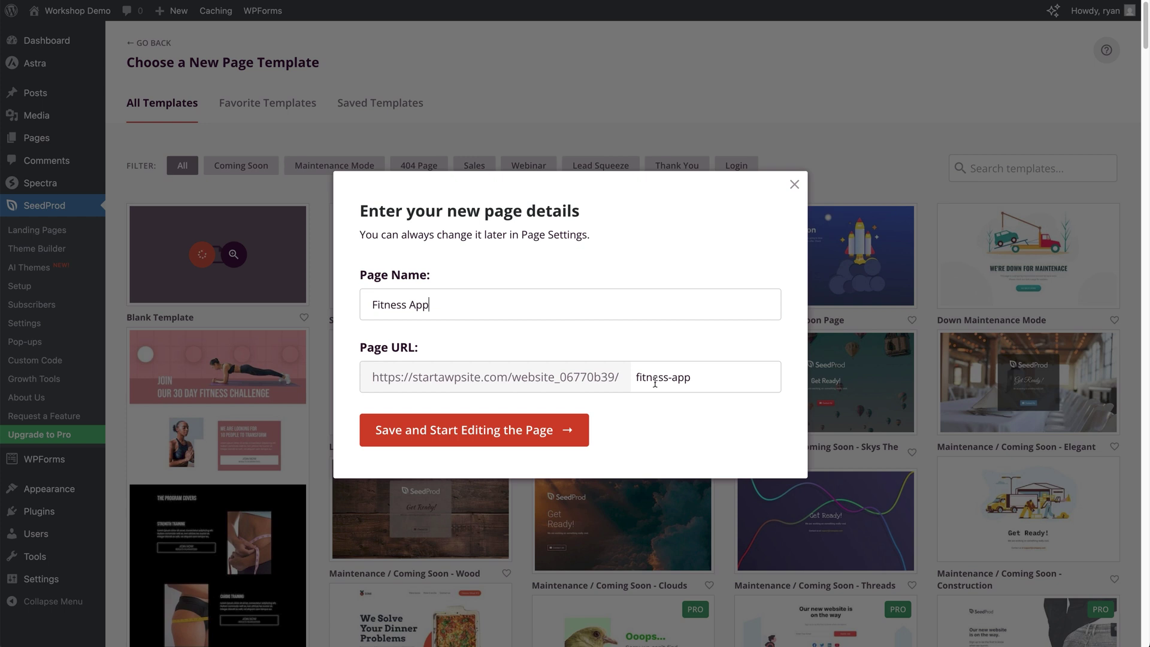
click(580, 437)
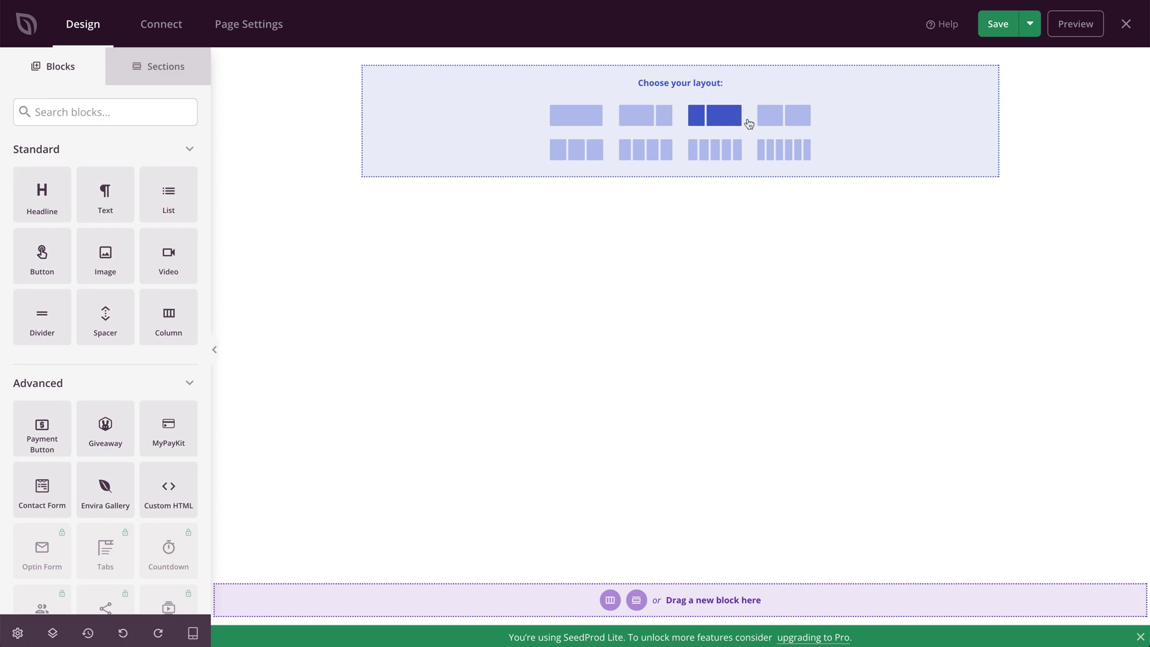
Step: Choose the layout with two equal columns and add the headline "Get Fit in 30 Minutes a Day" to the first column
click(769, 124)
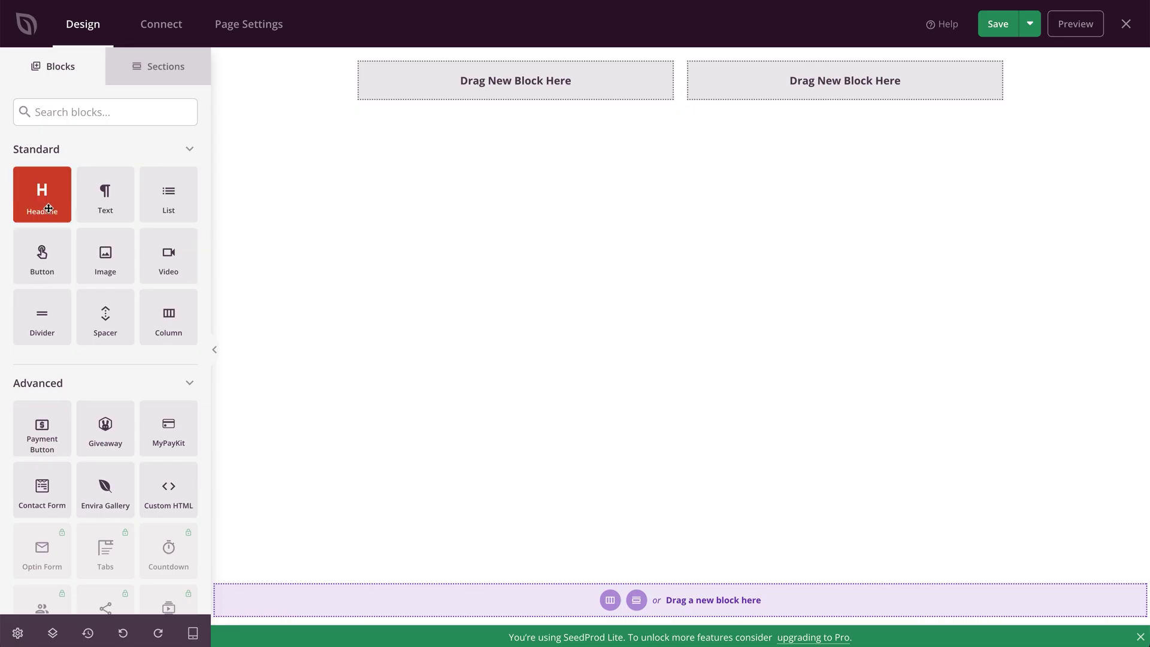
drag(49, 207, 450, 98)
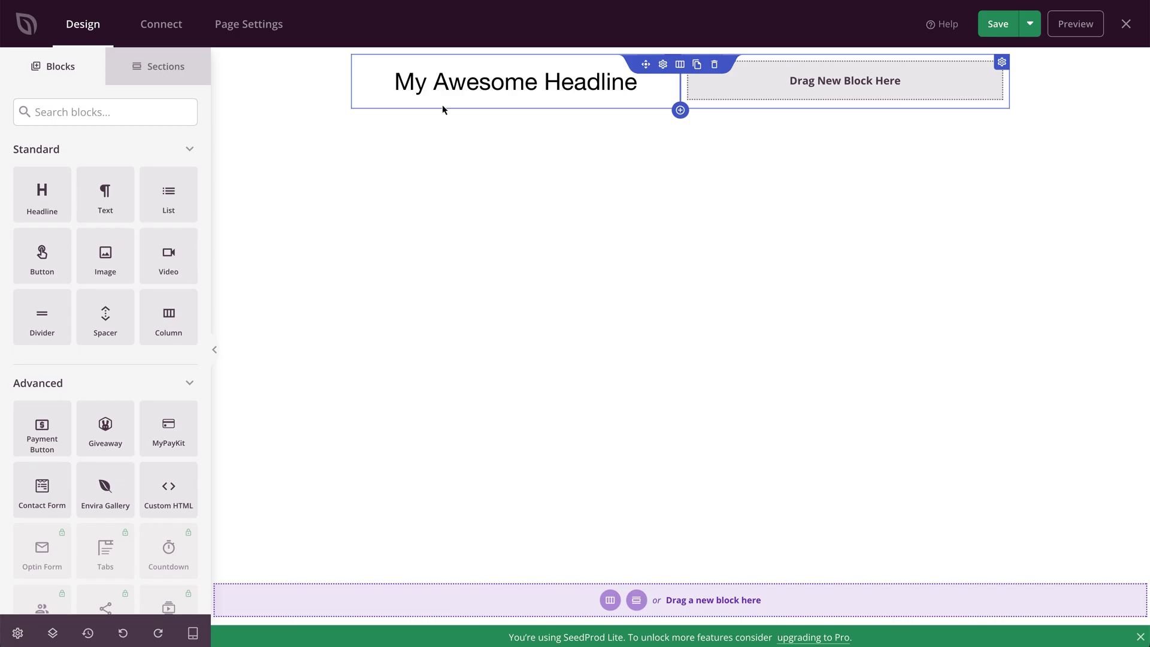
click(477, 95)
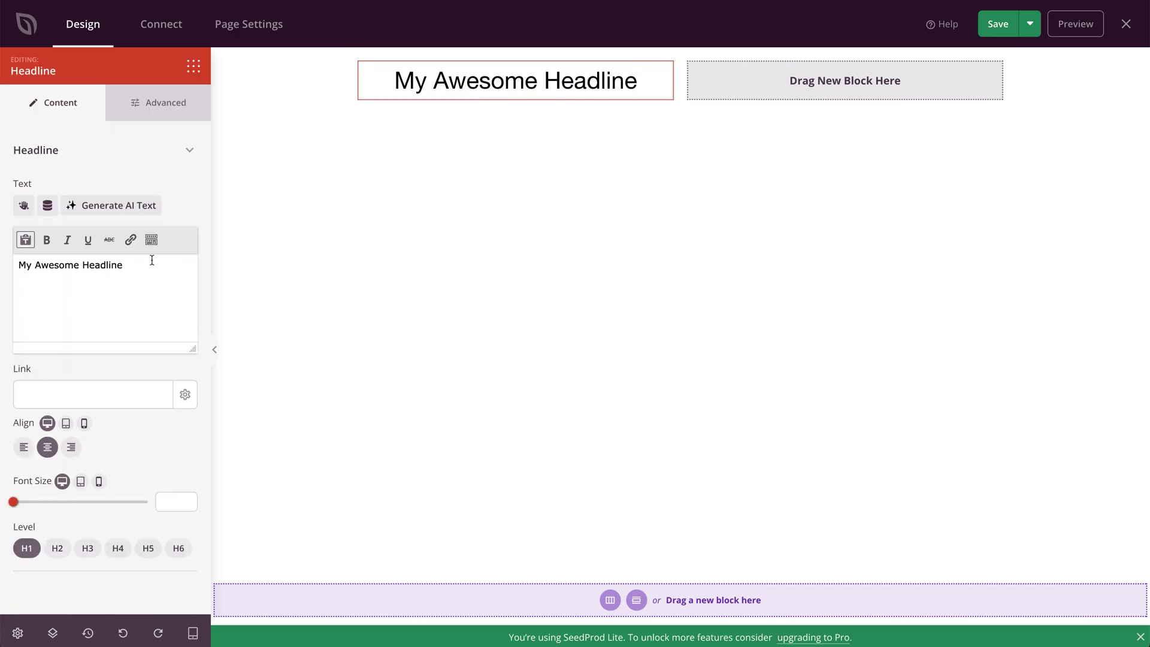
drag(152, 260, 18, 264)
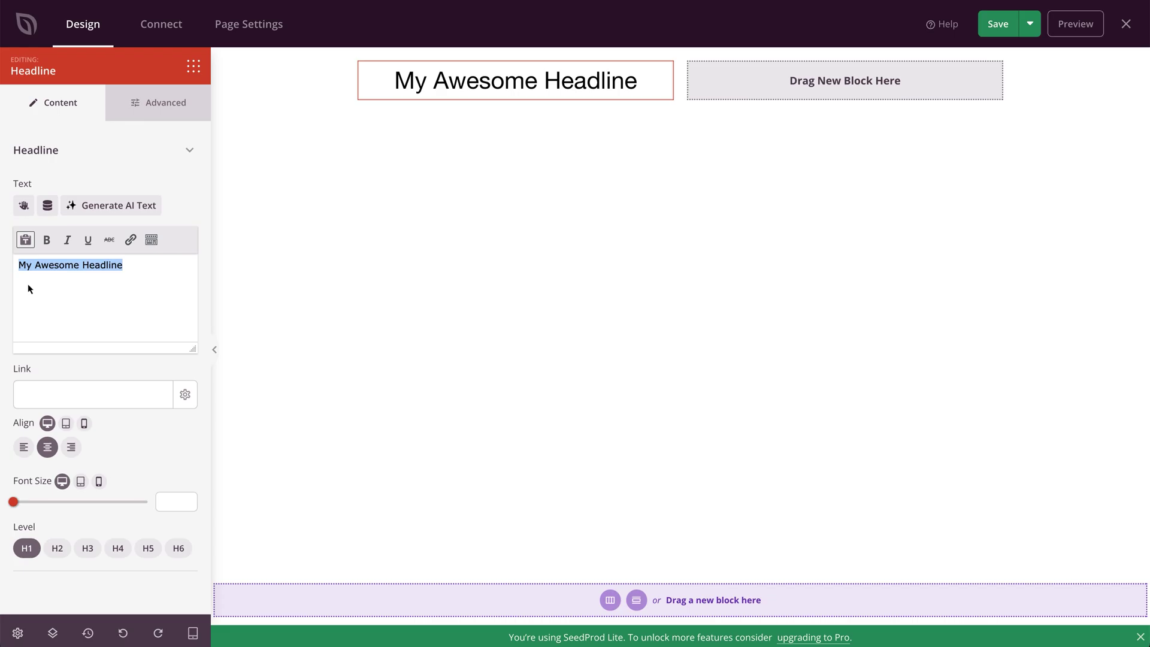
text(Get Fit in 30 Minutes a Day)
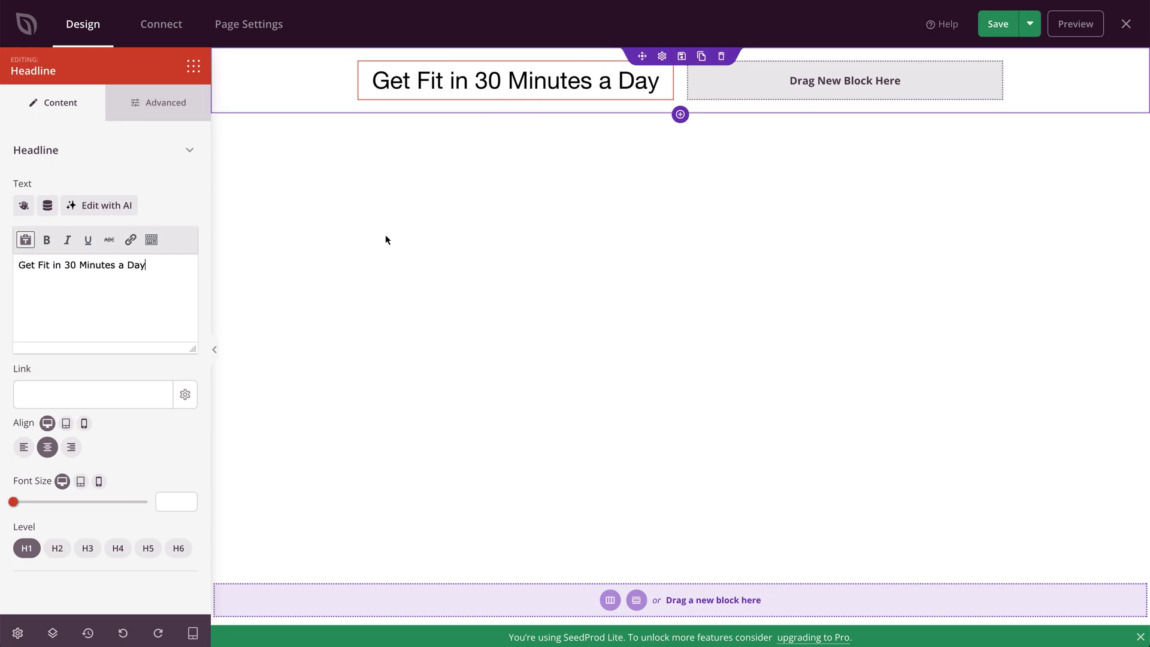
Step: Format the headline as left-aligned, font size 65 and bold
click(24, 447)
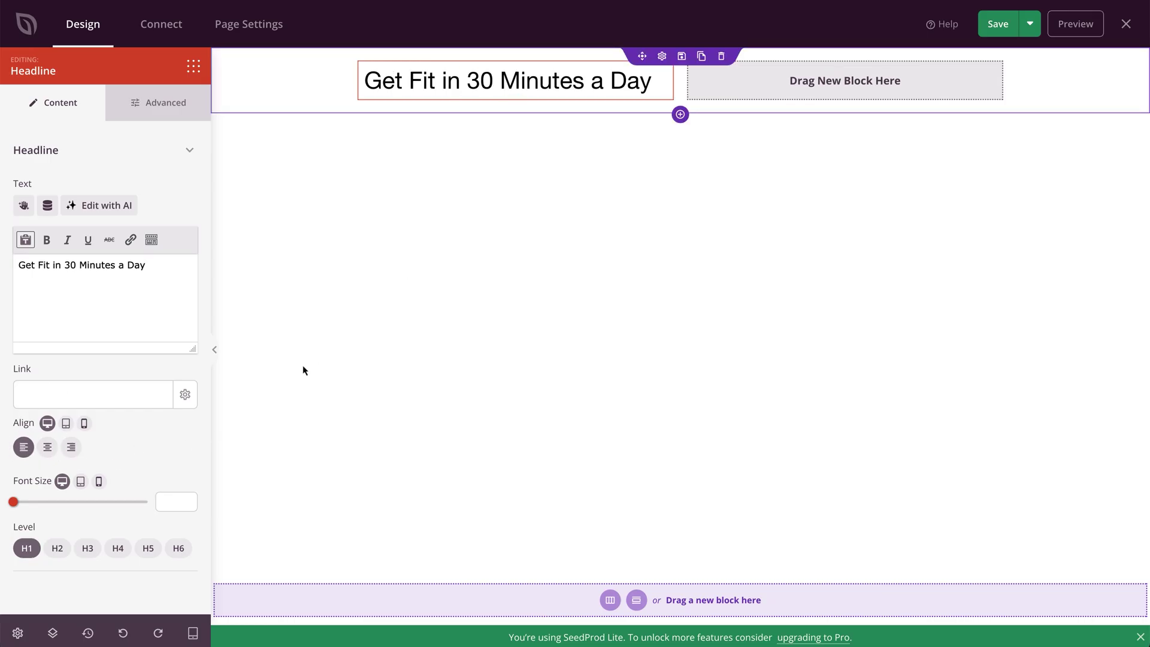
click(174, 500)
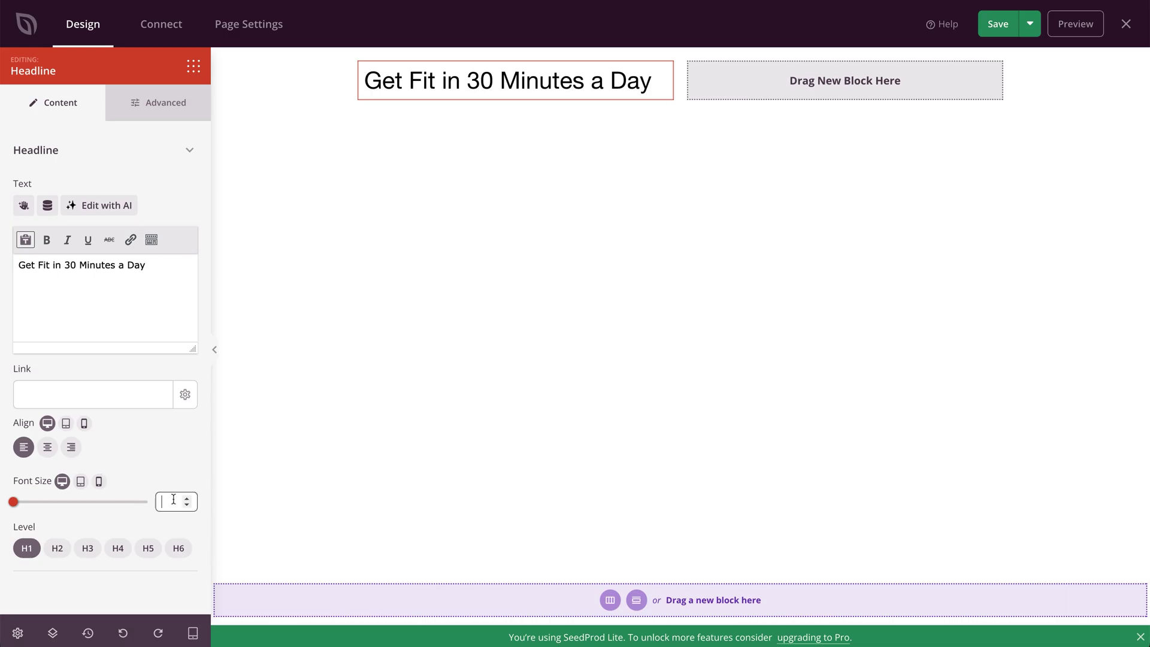
text(65)
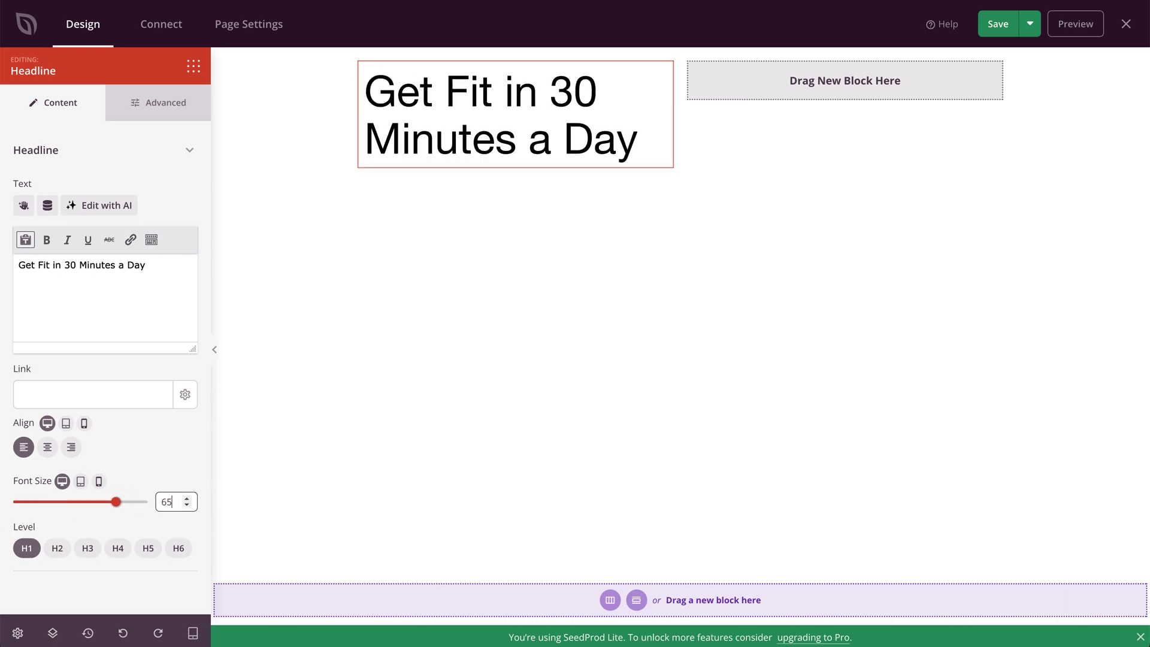
click(21, 265)
shift+click(168, 264)
click(47, 241)
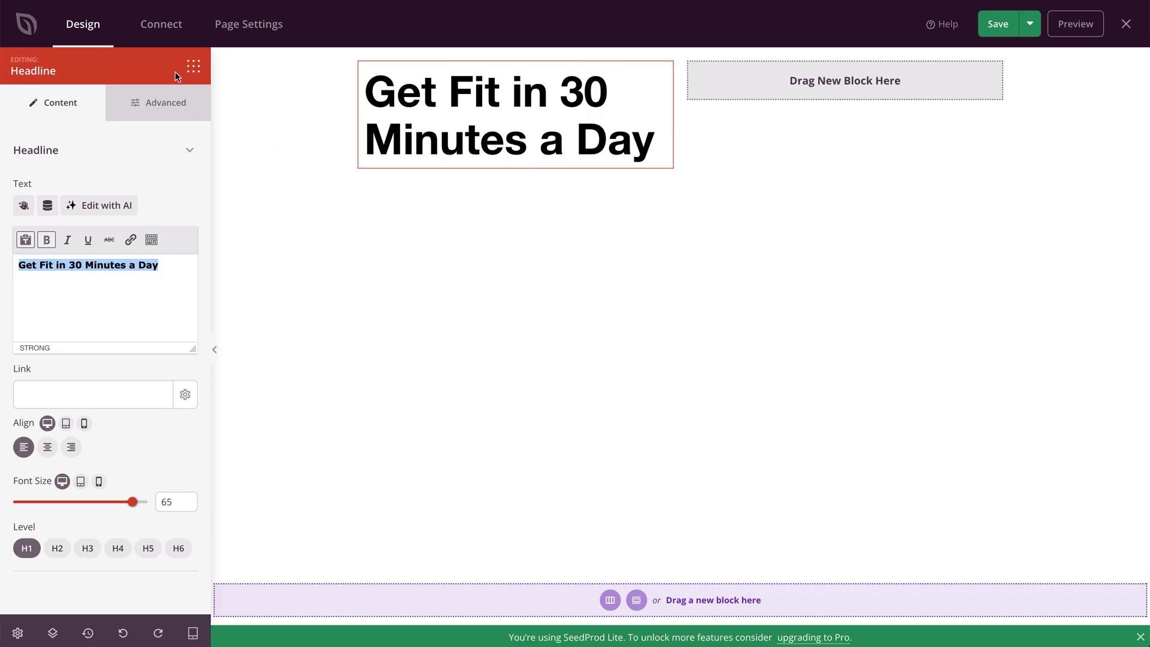
Step: Add a text block below the headline reading "No Gym Required - $20/Month - Anytime, Anywhere" and save the page
click(193, 67)
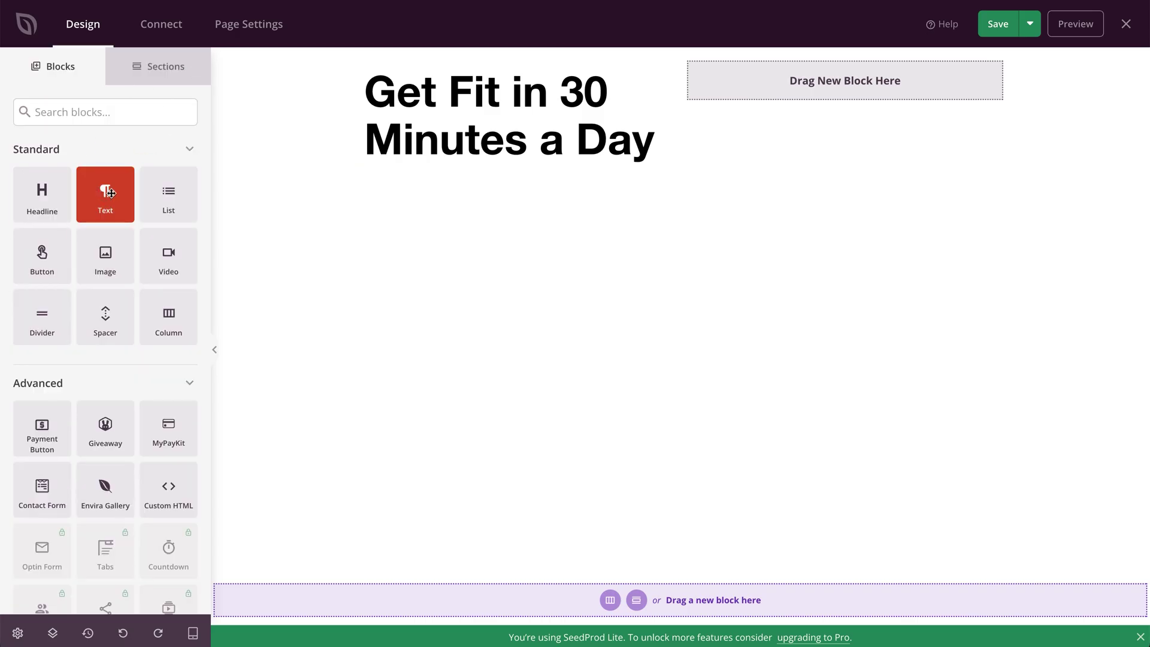
drag(109, 200, 411, 177)
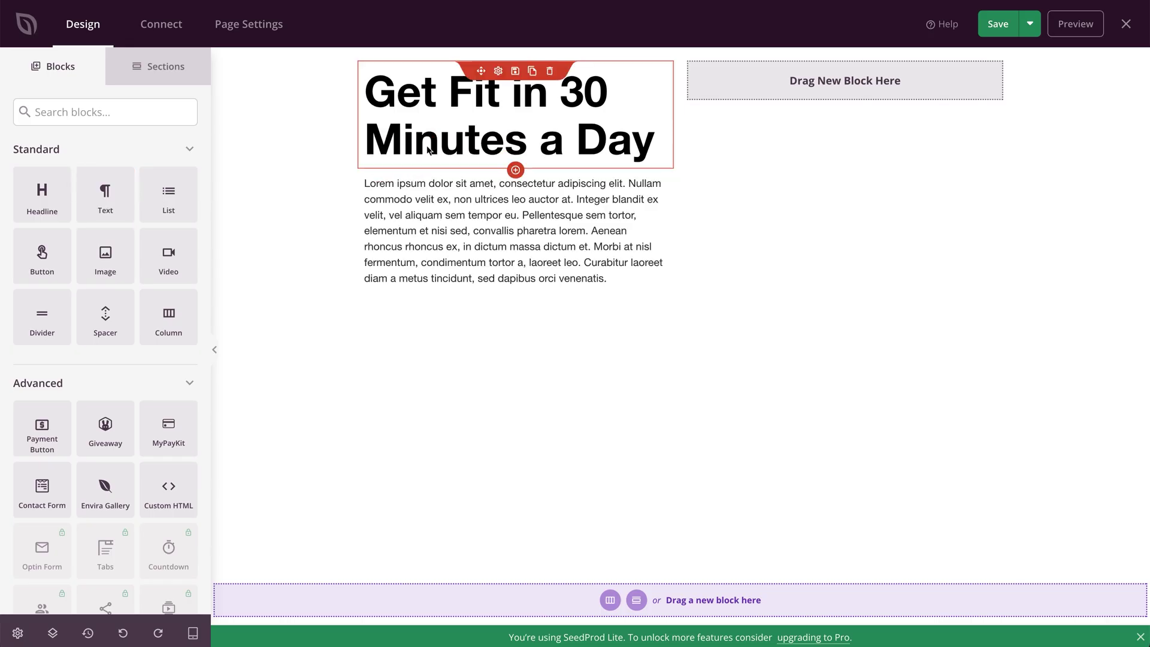
click(397, 184)
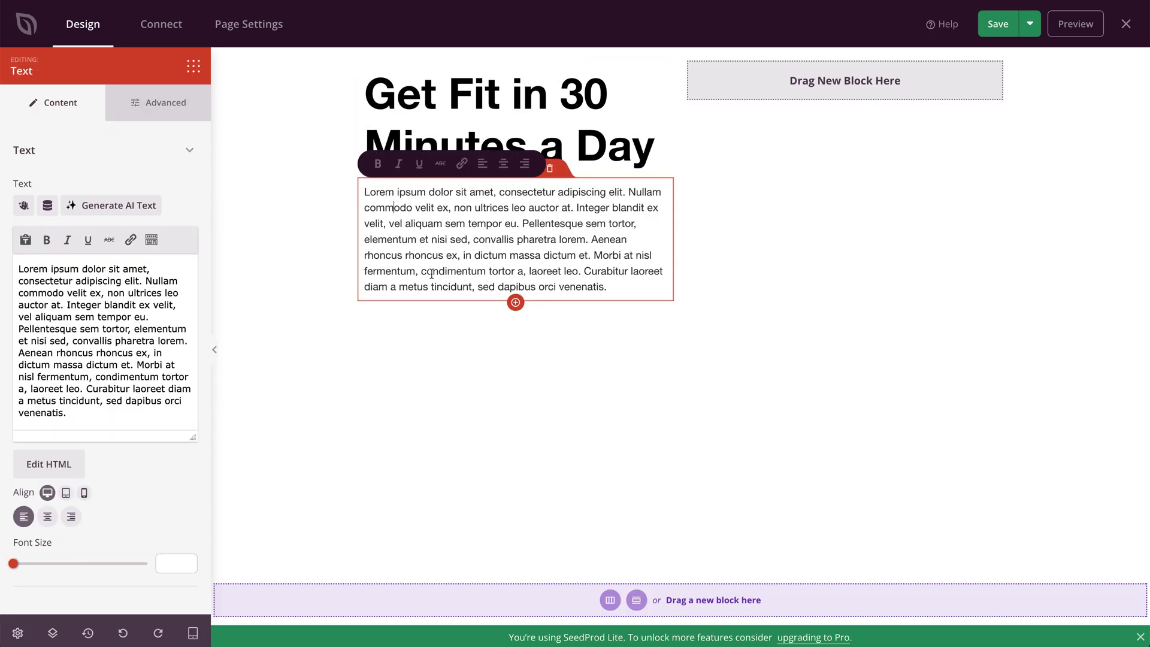
drag(365, 189, 620, 283)
key(BackSpace)
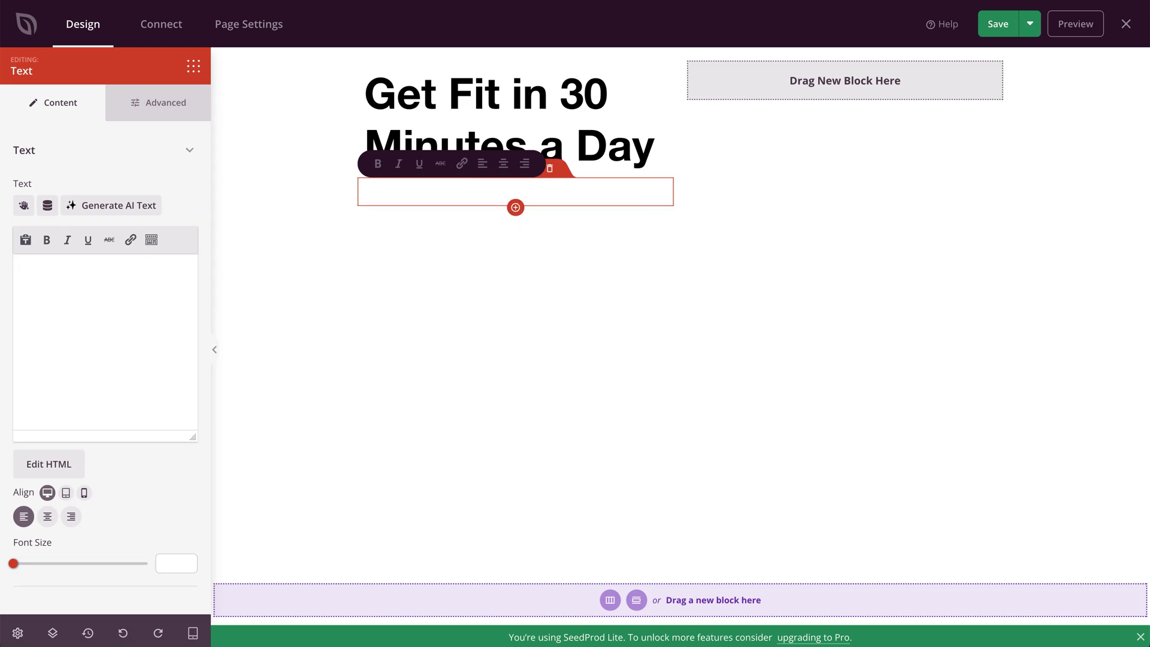
text(No Gym Required - $20/Month - Anytime, Anywhere)
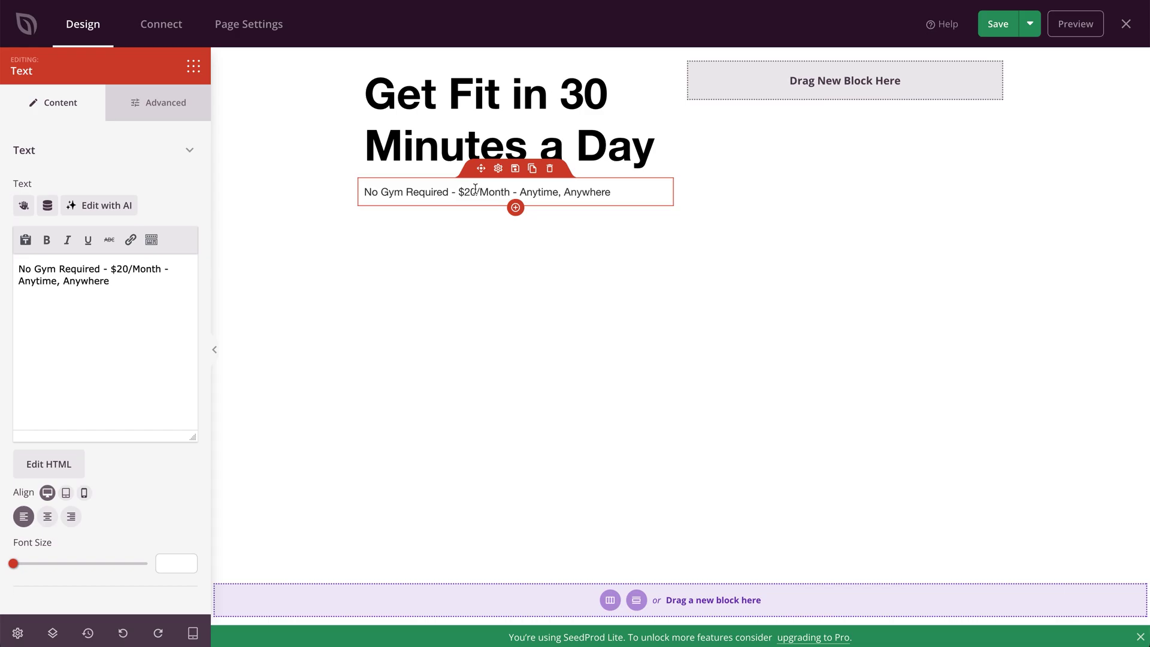
click(990, 34)
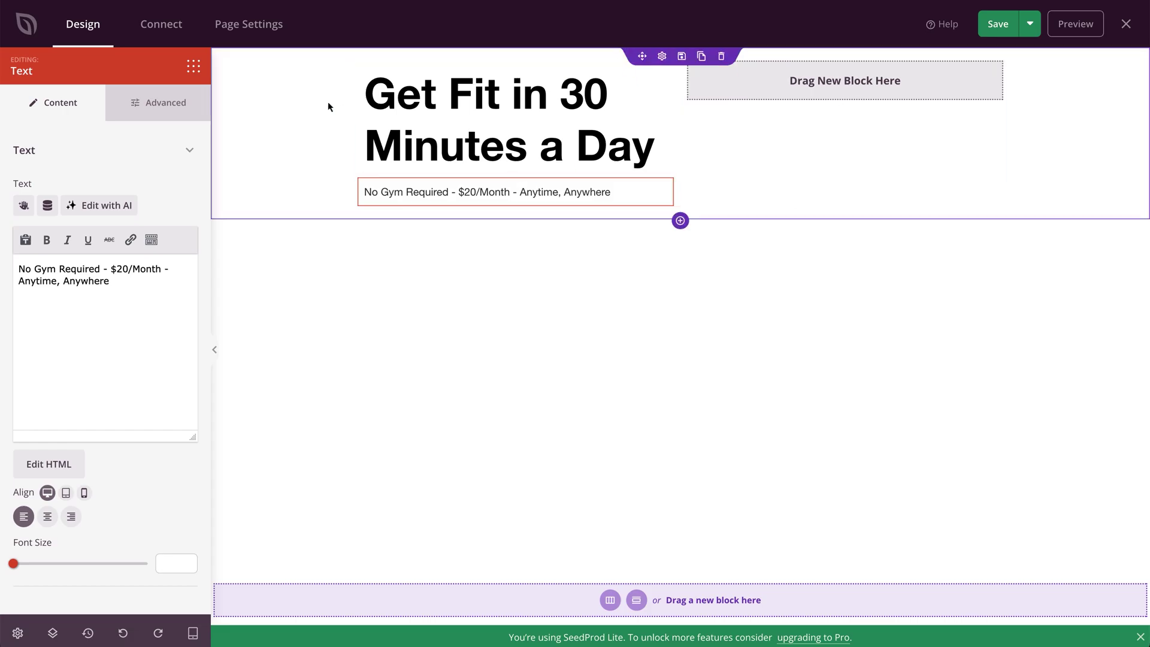
Step: Add an image block to the second column and fill it with cd_app_demo.jpg from the media library
click(191, 70)
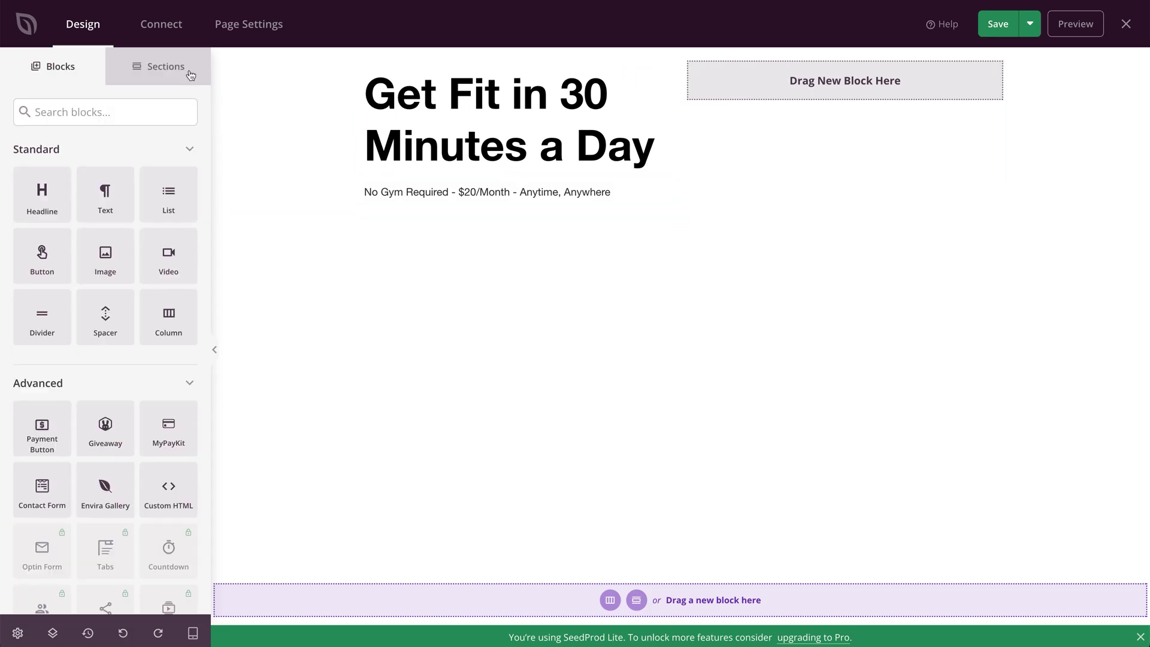
drag(99, 256, 788, 84)
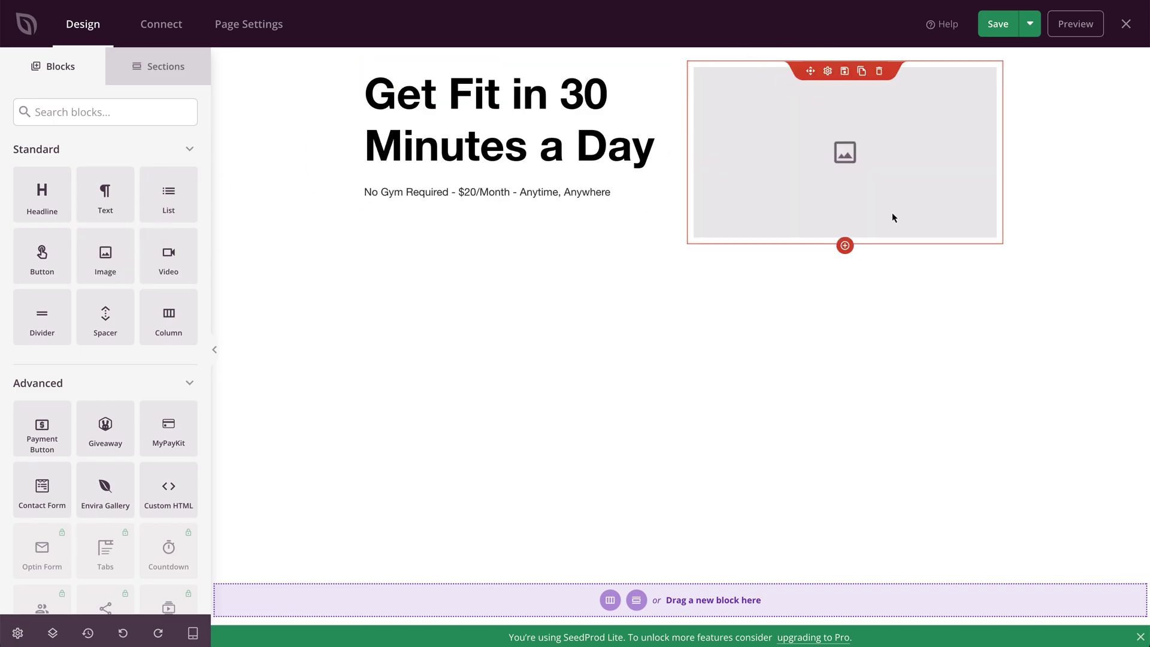
click(822, 164)
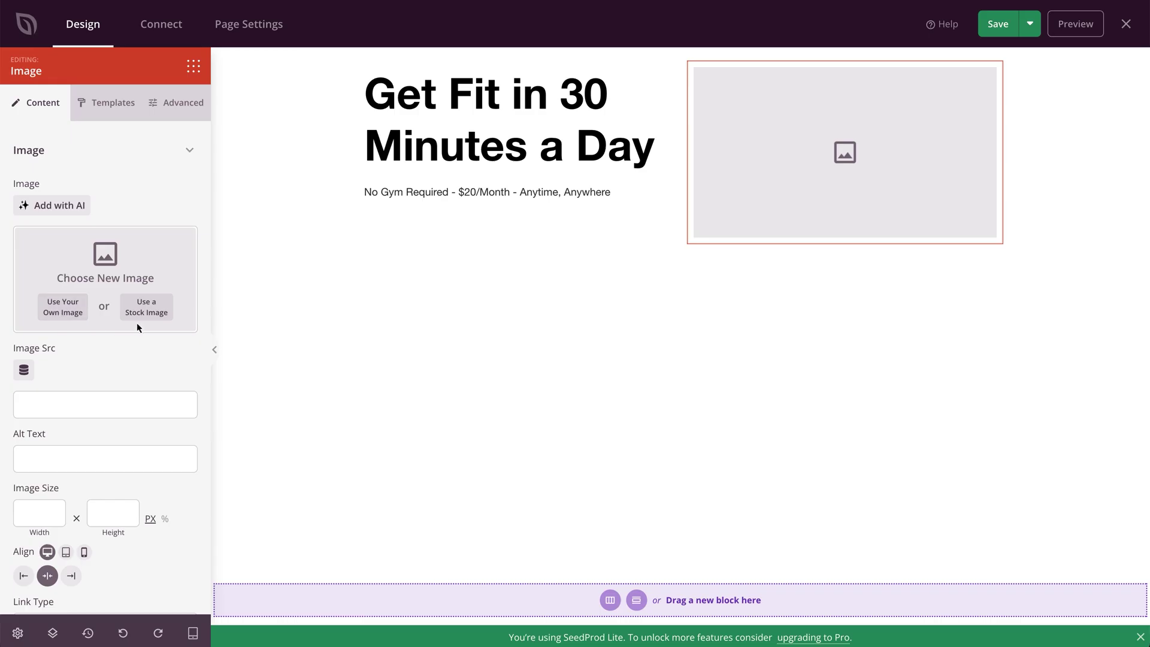
click(62, 308)
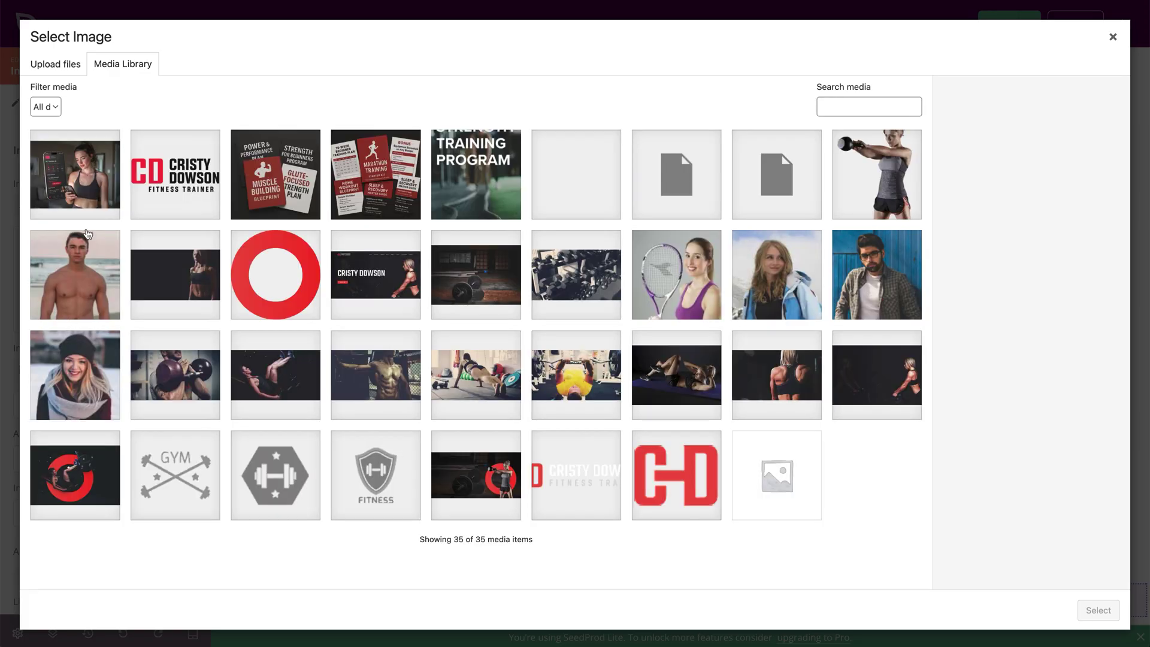
click(83, 200)
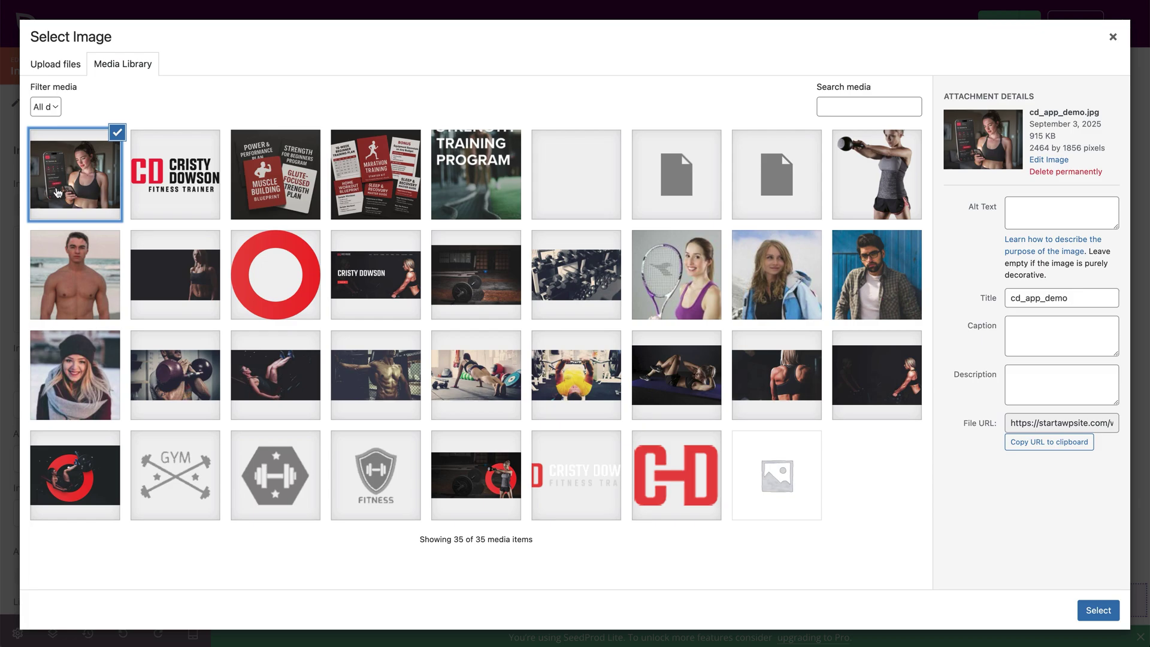
click(1097, 610)
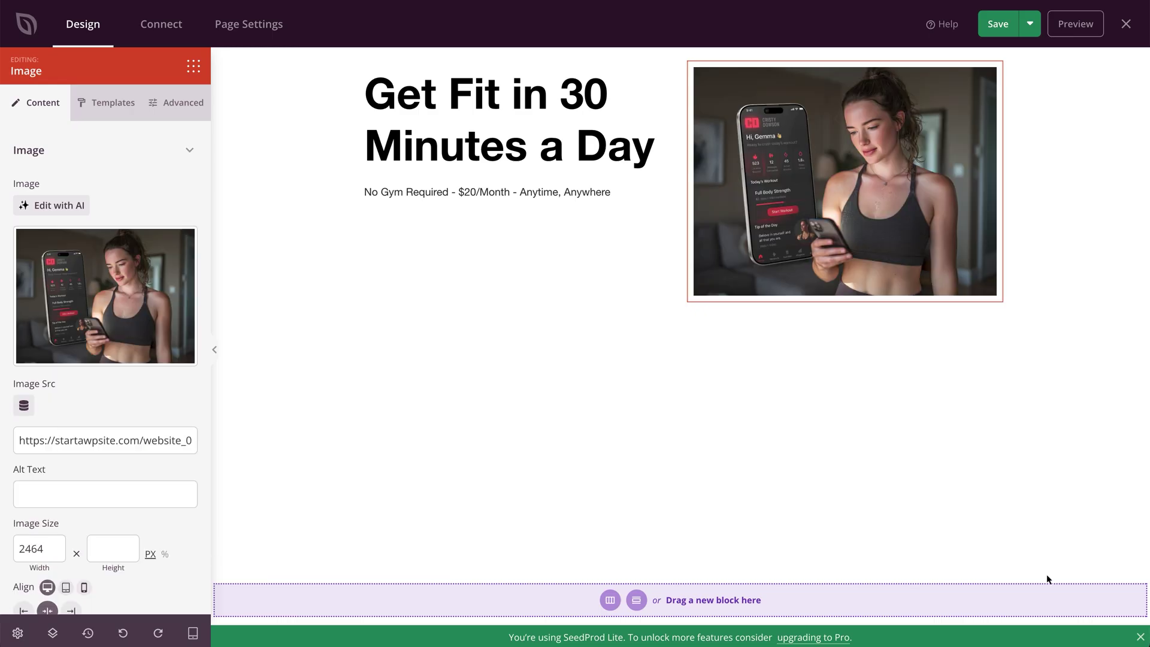
Step: Round the image's corners with a border radius of 10 px
mouse_move(836, 157)
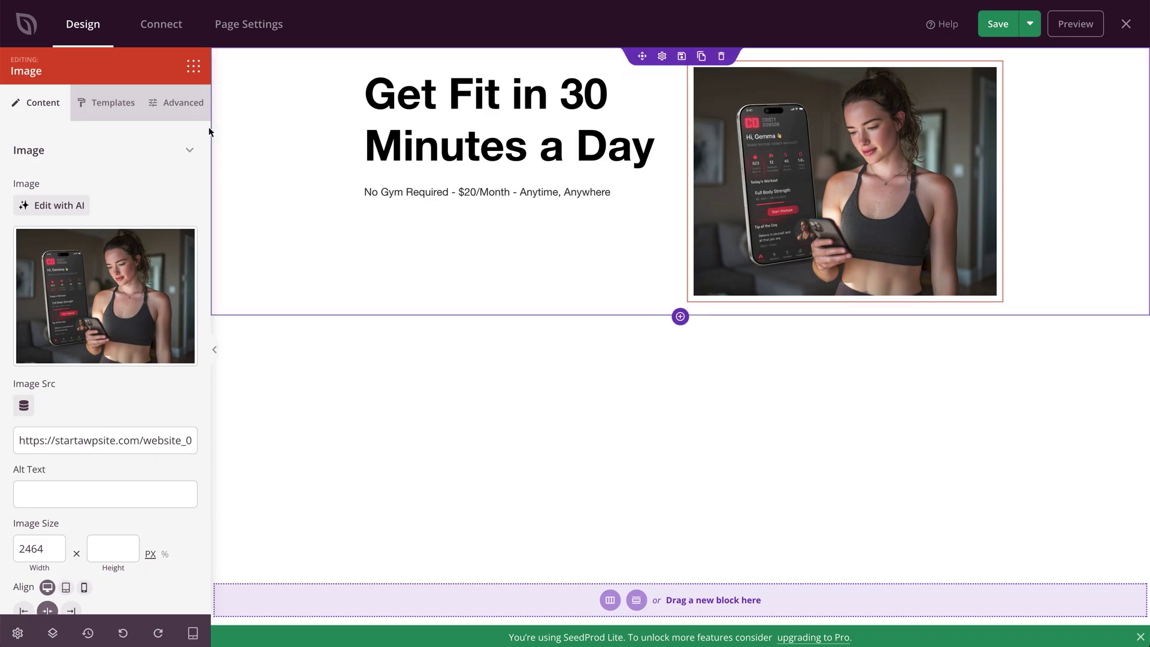
click(186, 108)
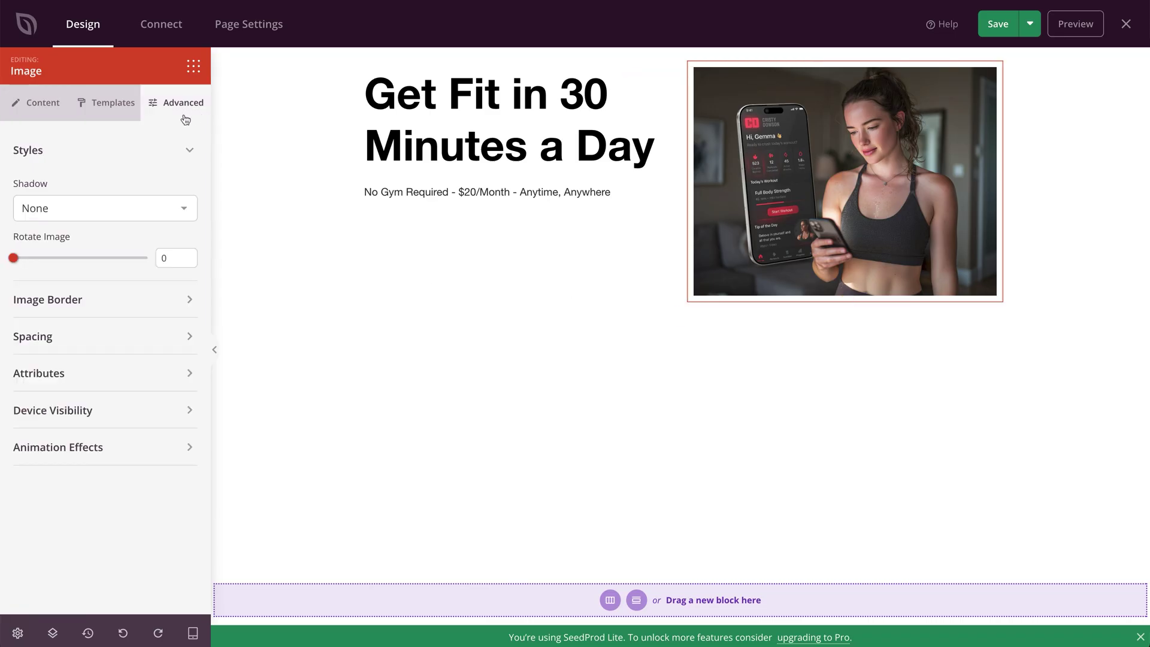
click(141, 301)
click(29, 351)
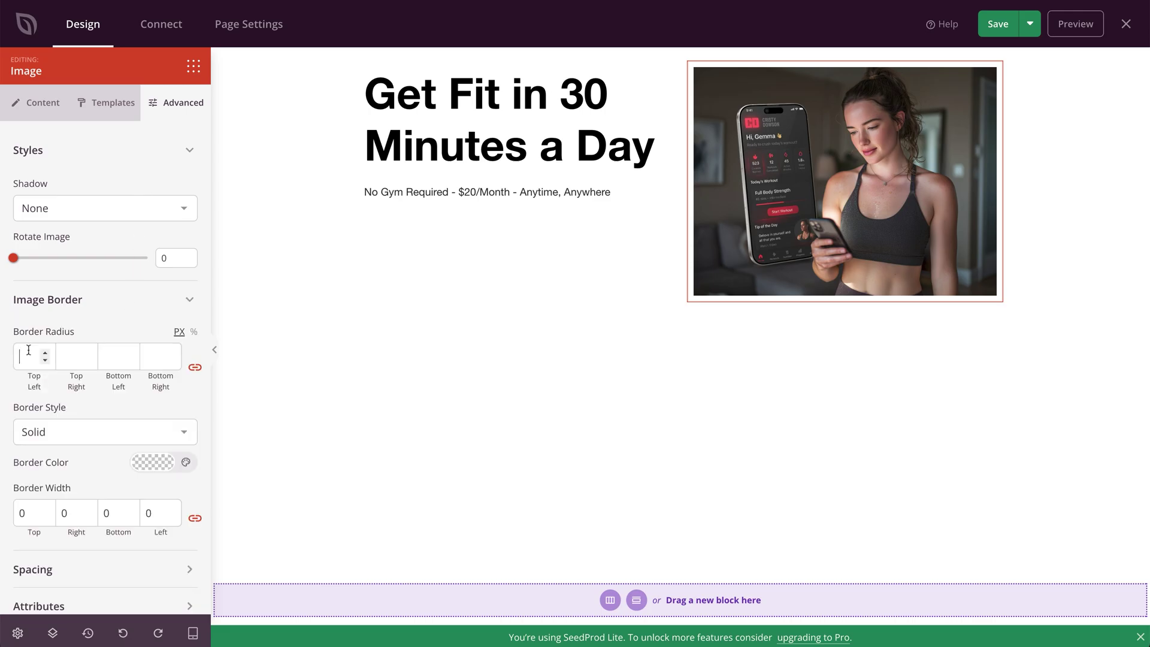
text(10)
click(107, 313)
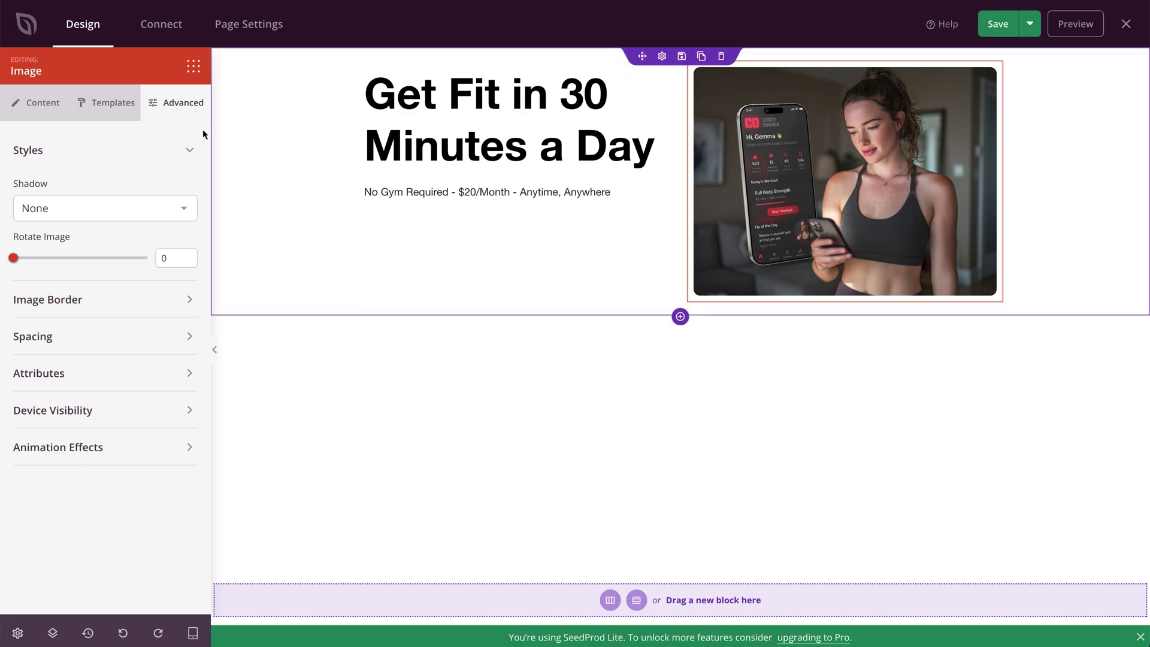
Step: Add a button block below the subheading text, label it "Get the App" and make the label bold
click(189, 70)
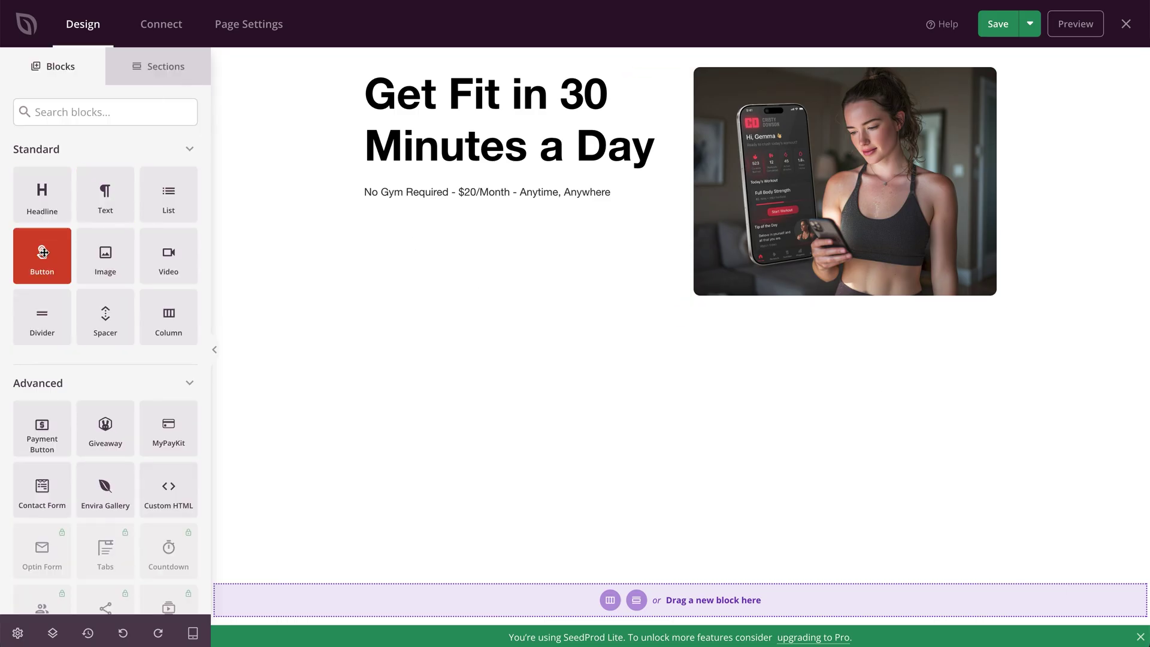
drag(40, 260, 442, 224)
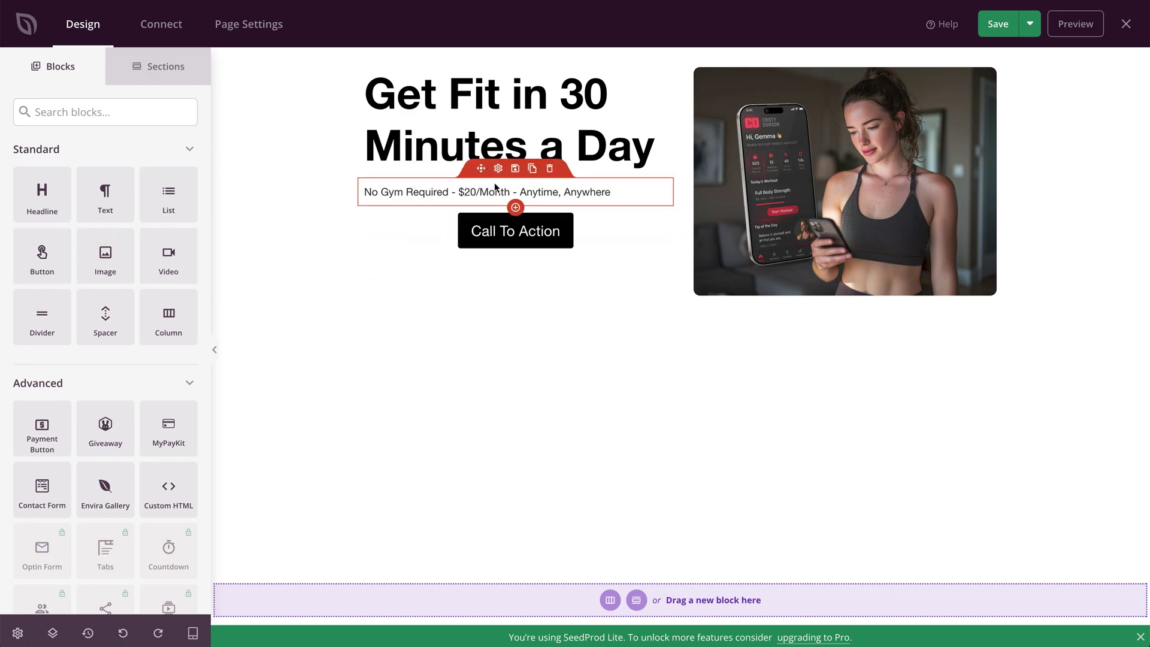
click(525, 240)
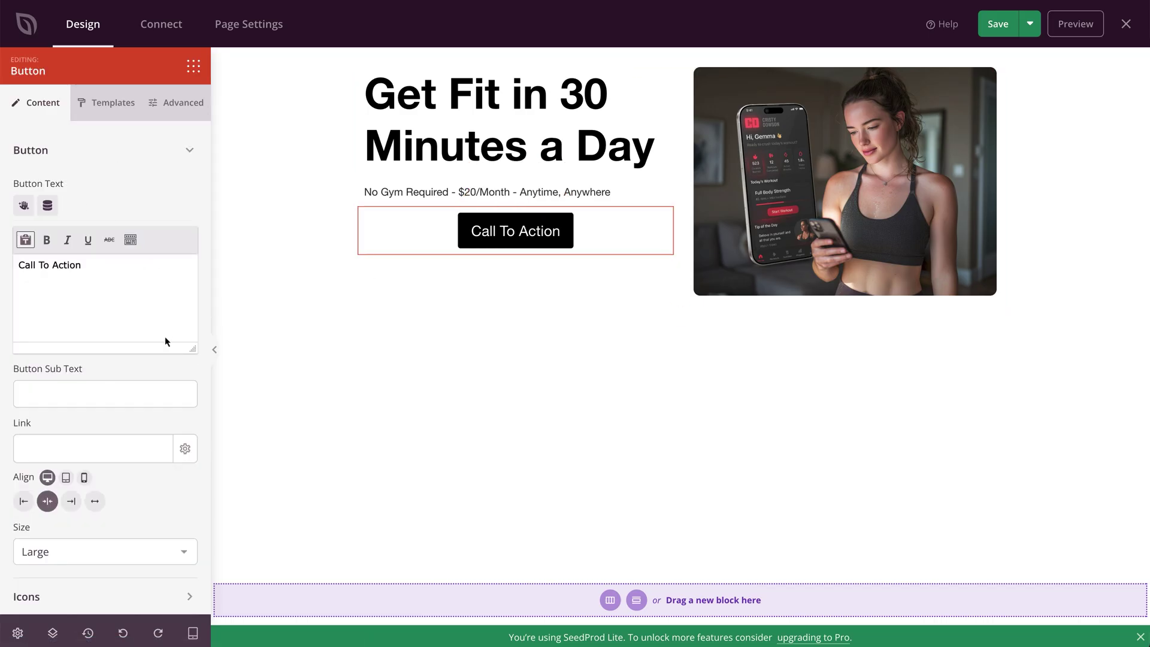
click(476, 233)
drag(473, 238, 558, 234)
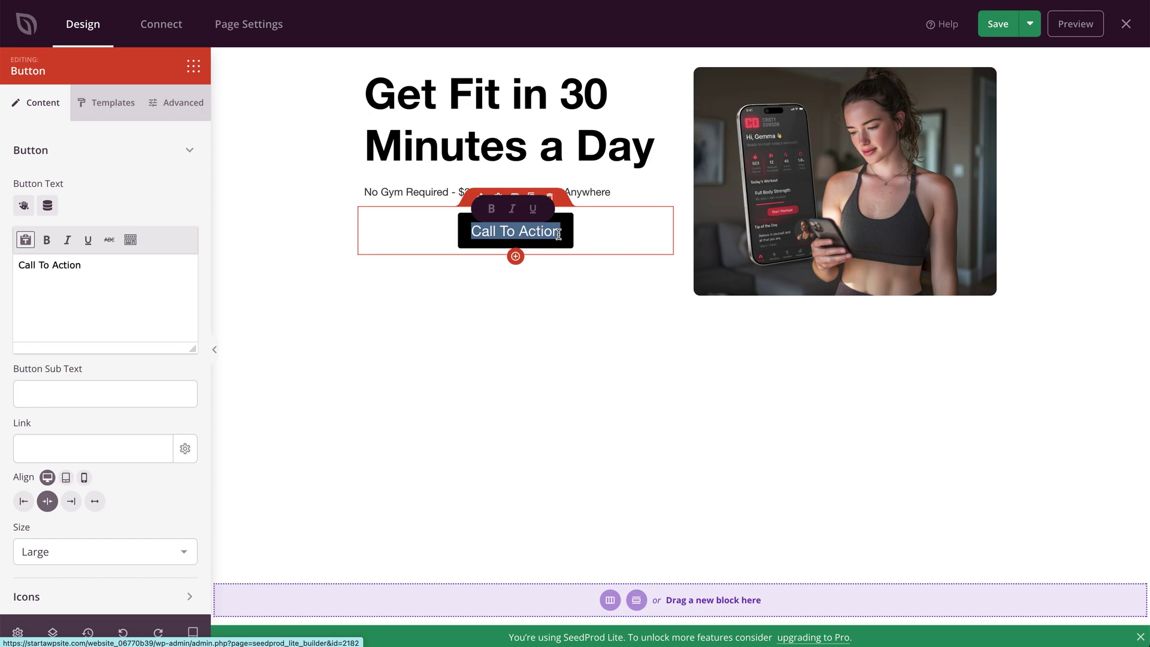
text(Get the App)
drag(479, 234, 568, 233)
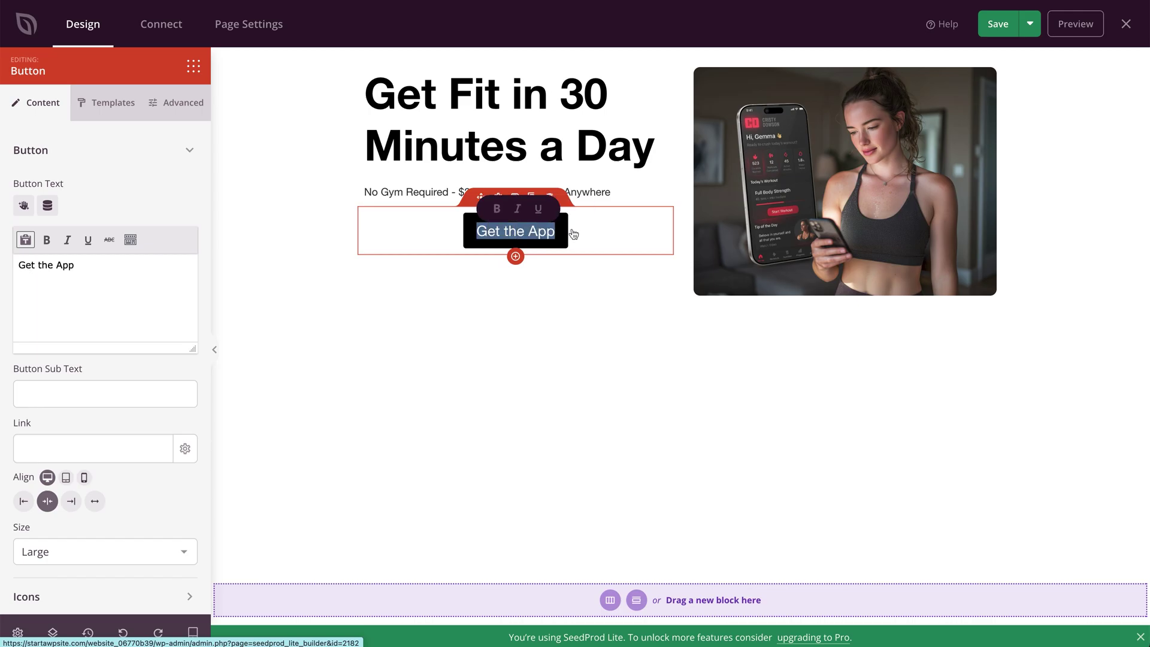
click(498, 210)
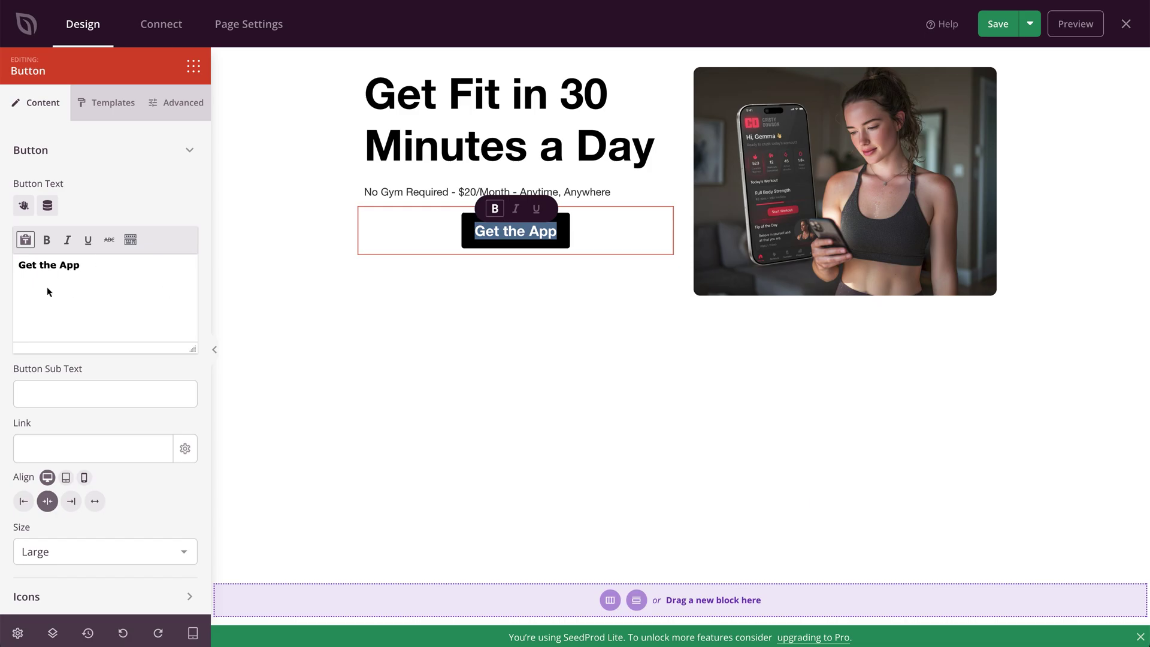
click(103, 451)
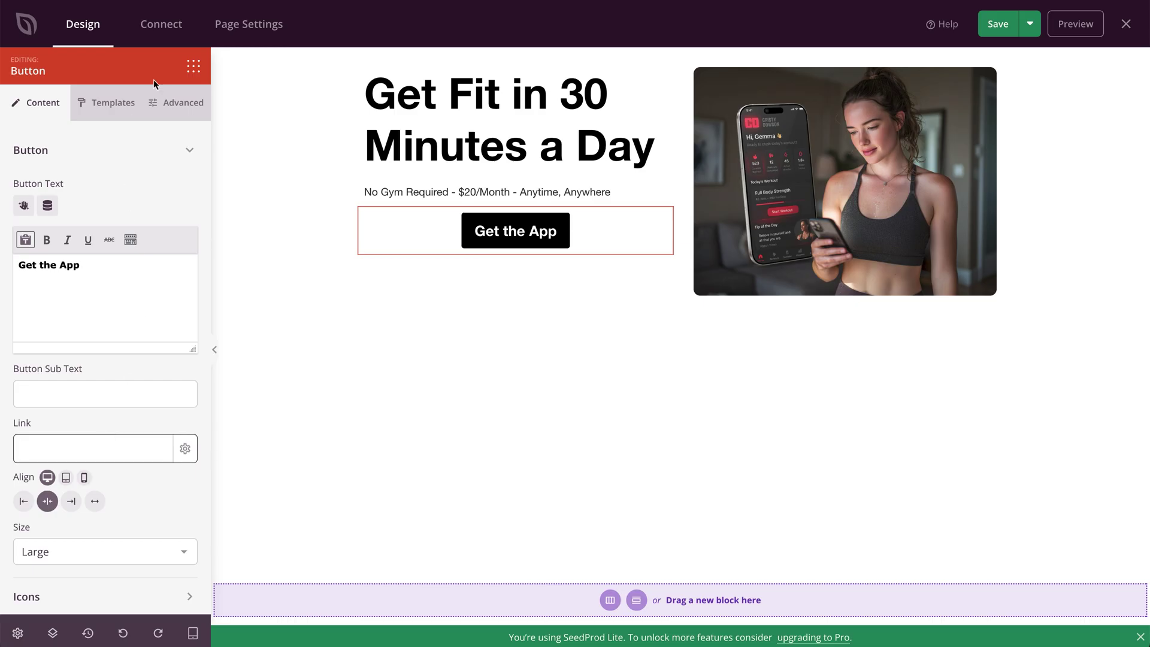
click(190, 70)
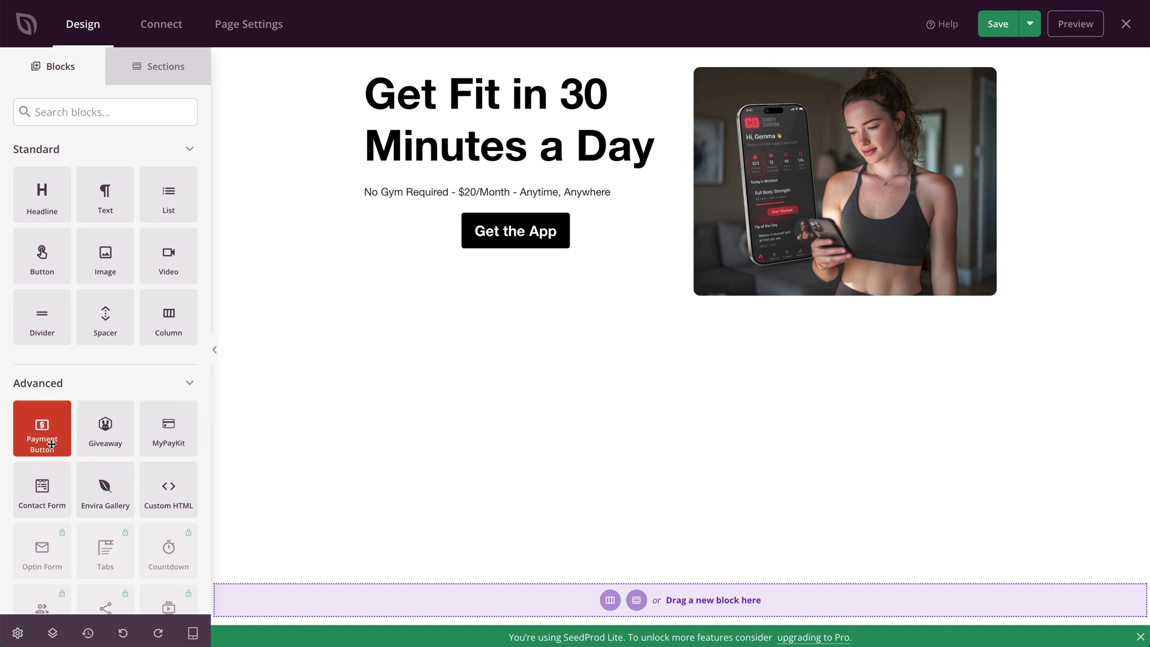
drag(51, 443, 533, 276)
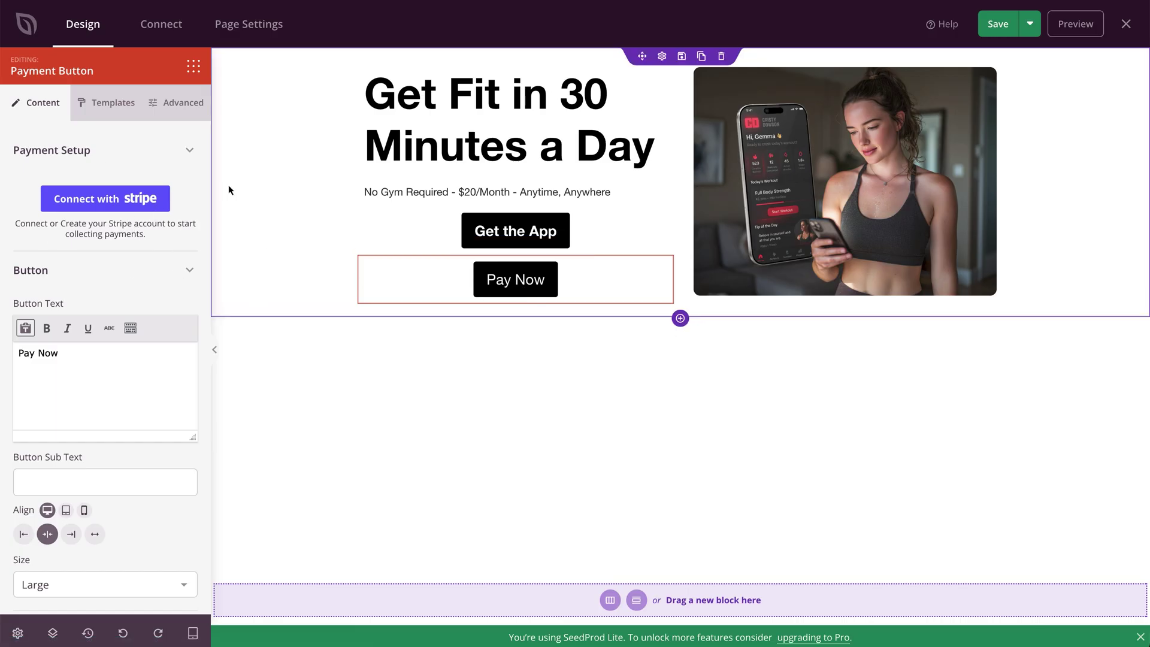
click(194, 65)
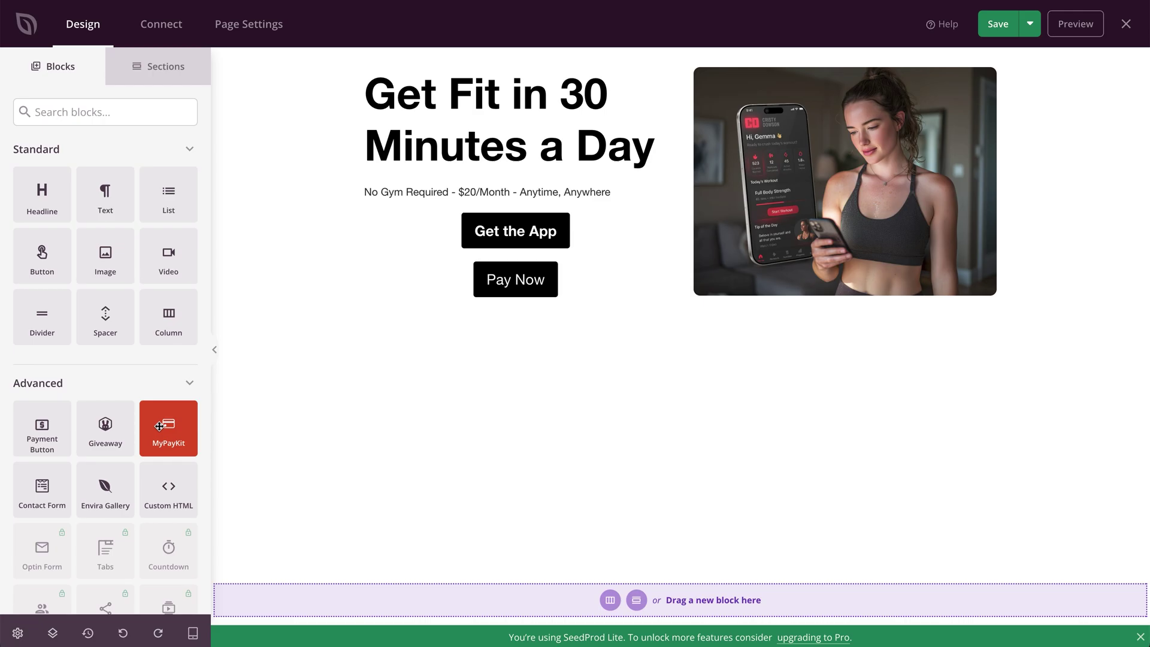
click(521, 295)
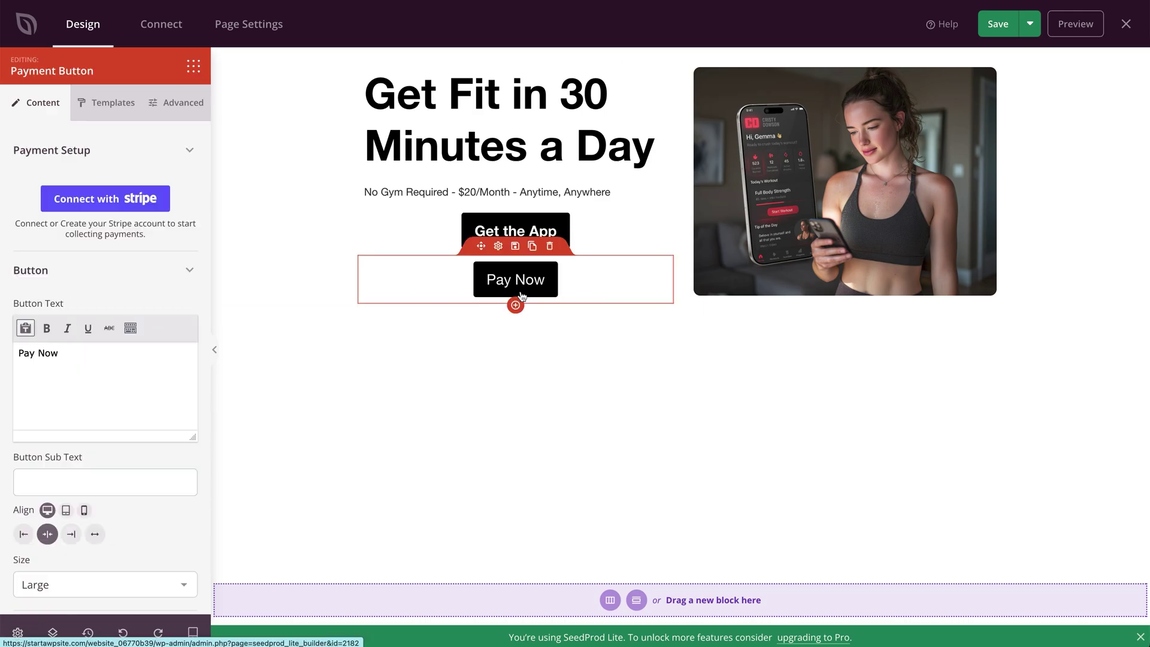
click(551, 247)
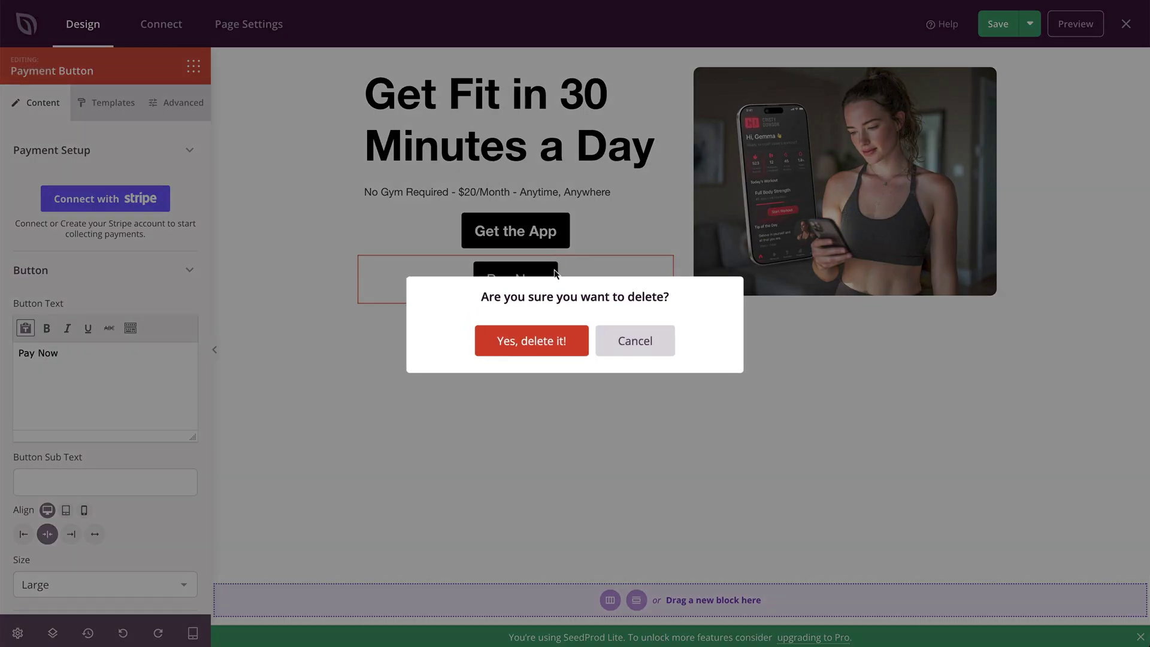
click(542, 352)
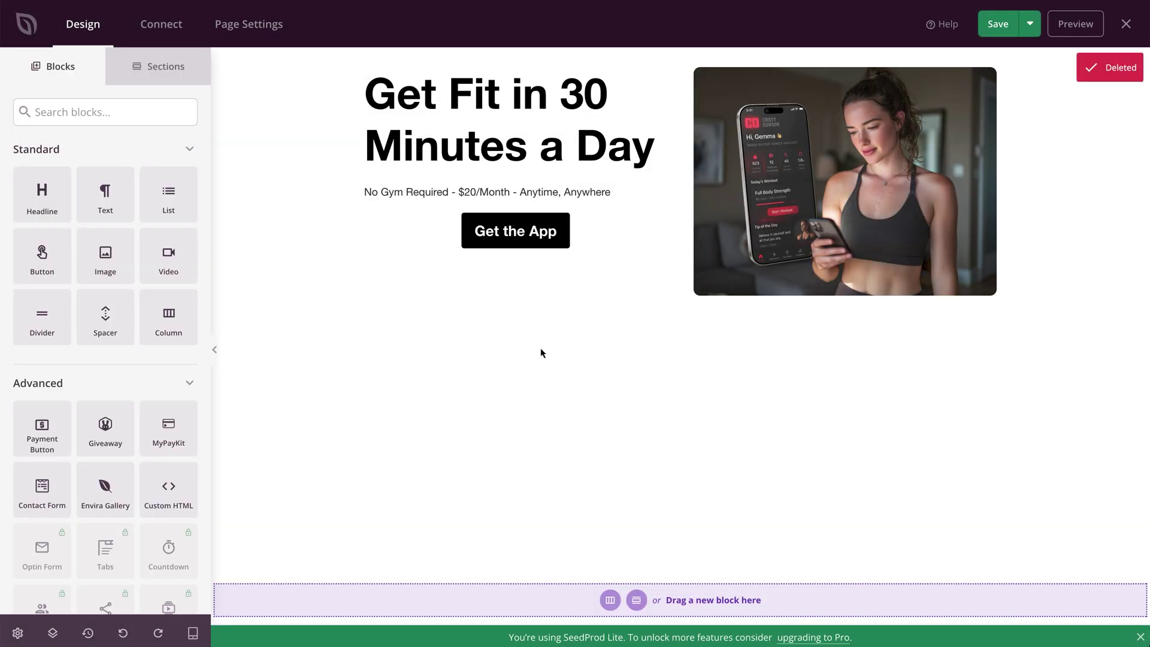
Step: Left-align the "Get the App" button and set its size to Medium
click(548, 251)
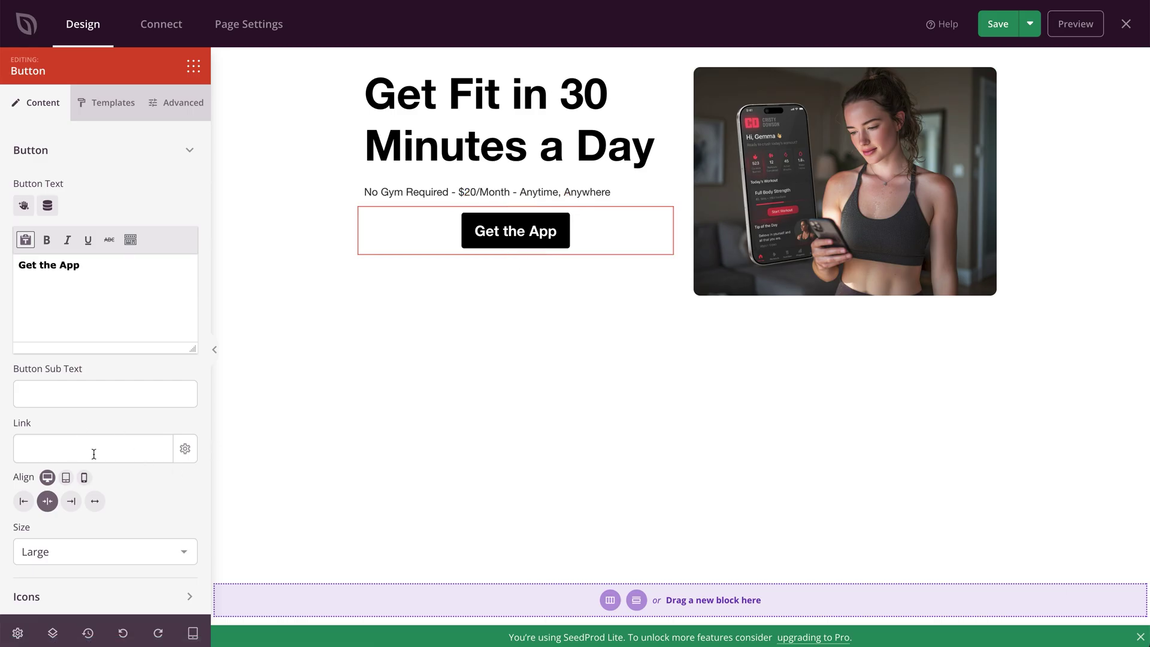
click(24, 503)
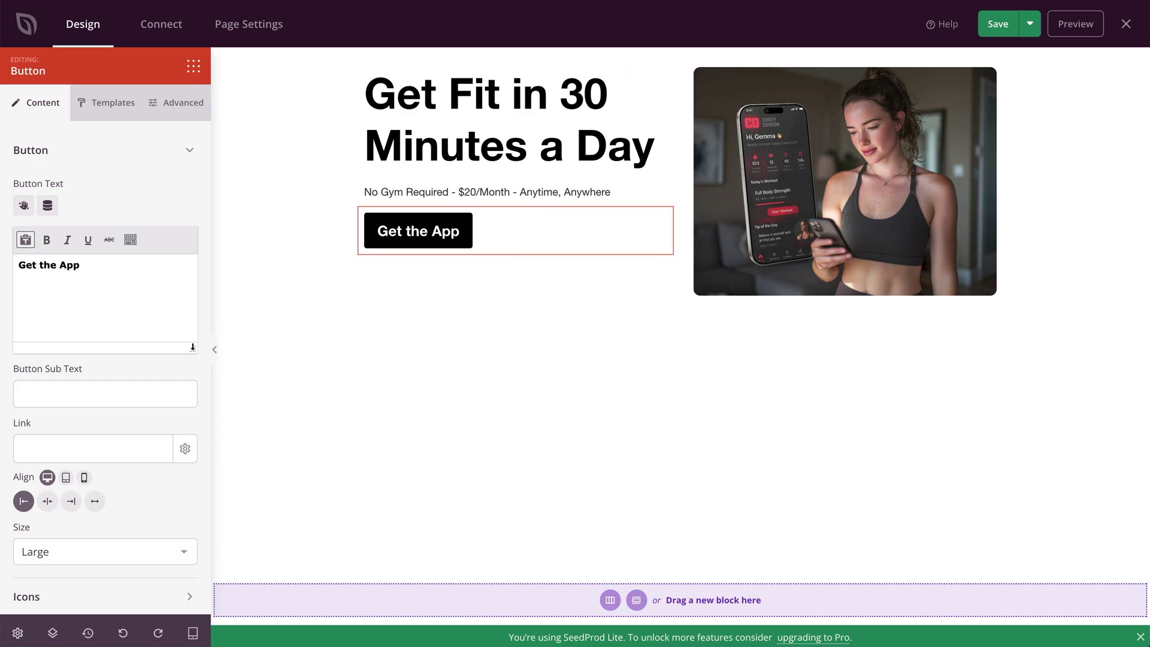
click(67, 551)
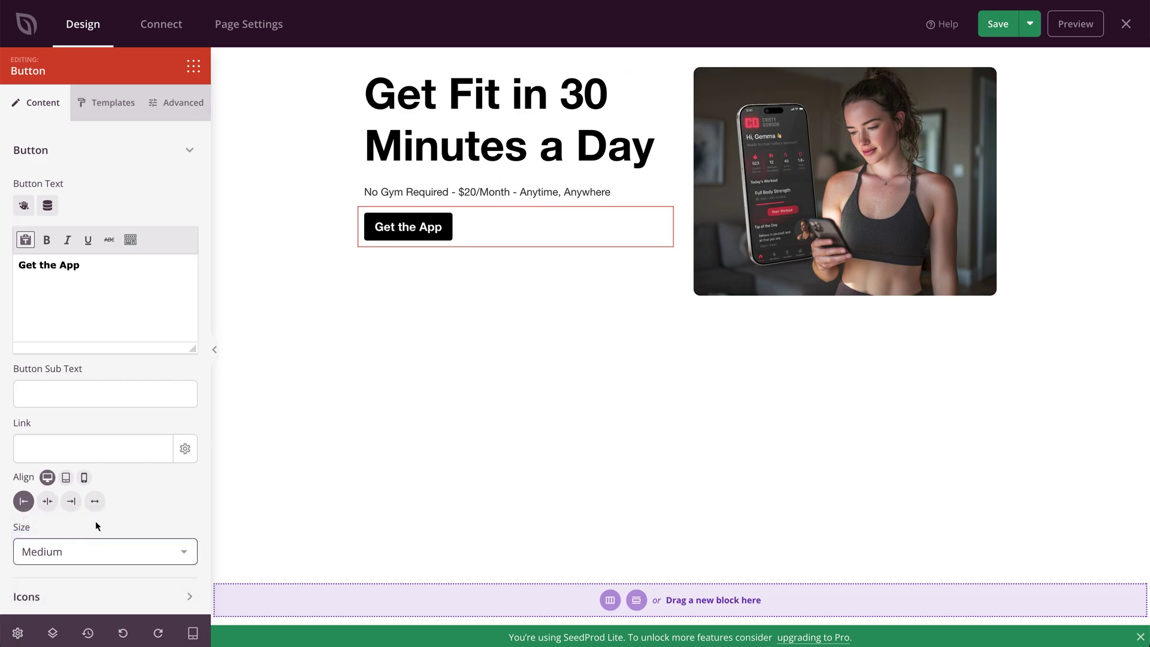
Step: Apply the Pill Button style to the "Get the App" button and set its background color to red #E53935
click(120, 124)
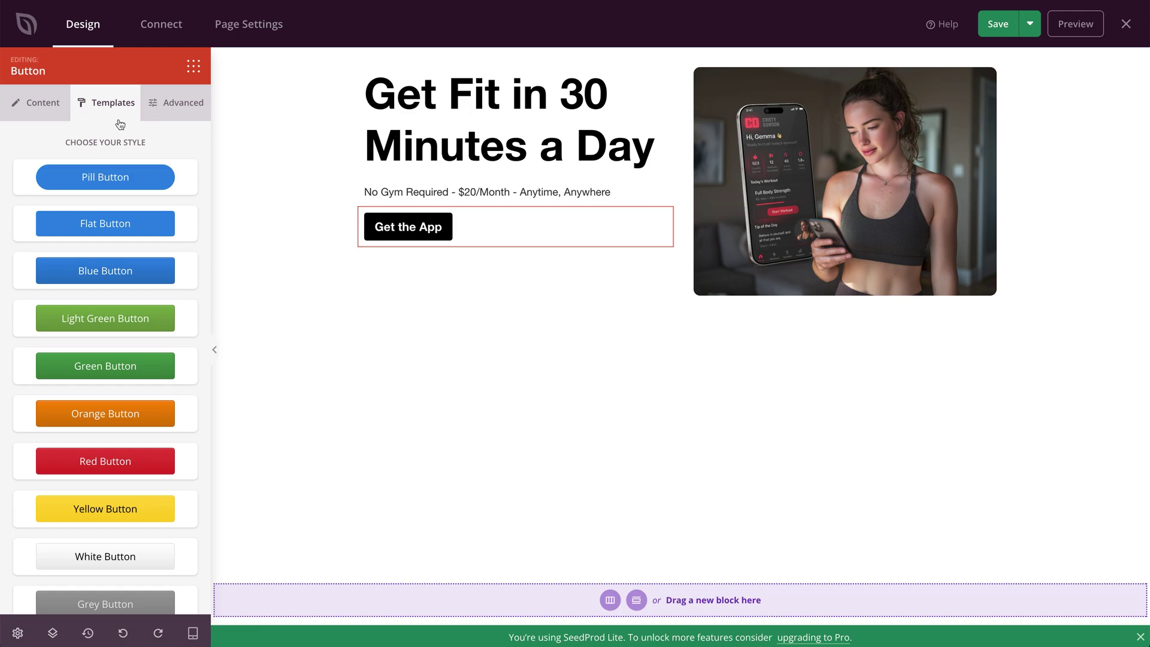
click(111, 183)
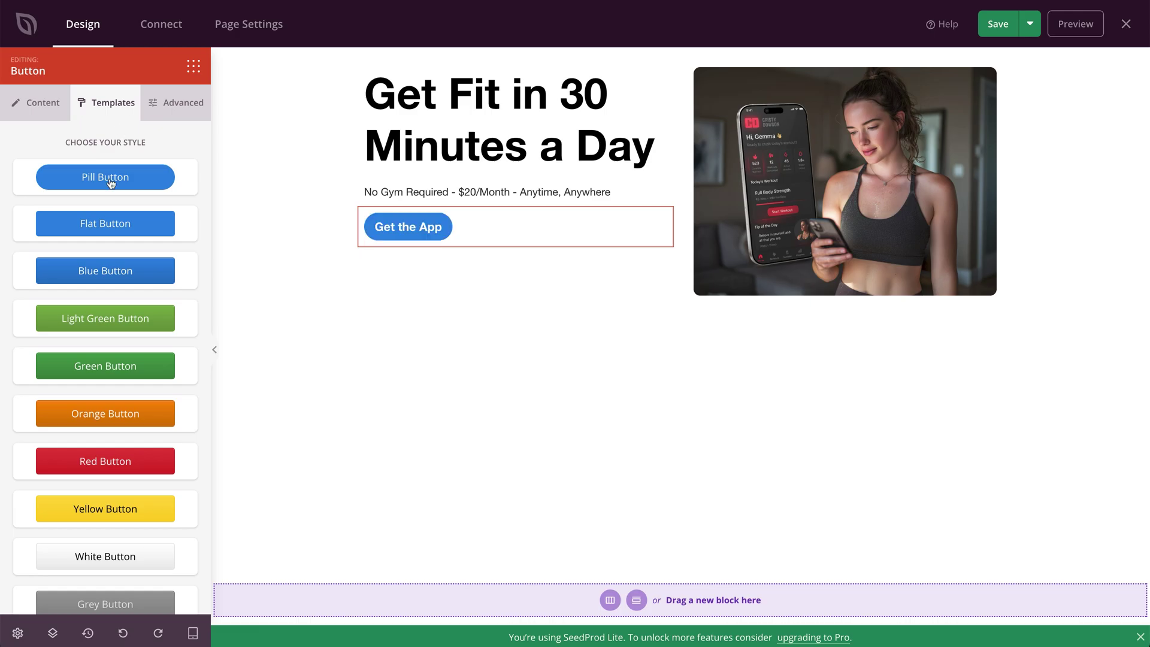
click(184, 108)
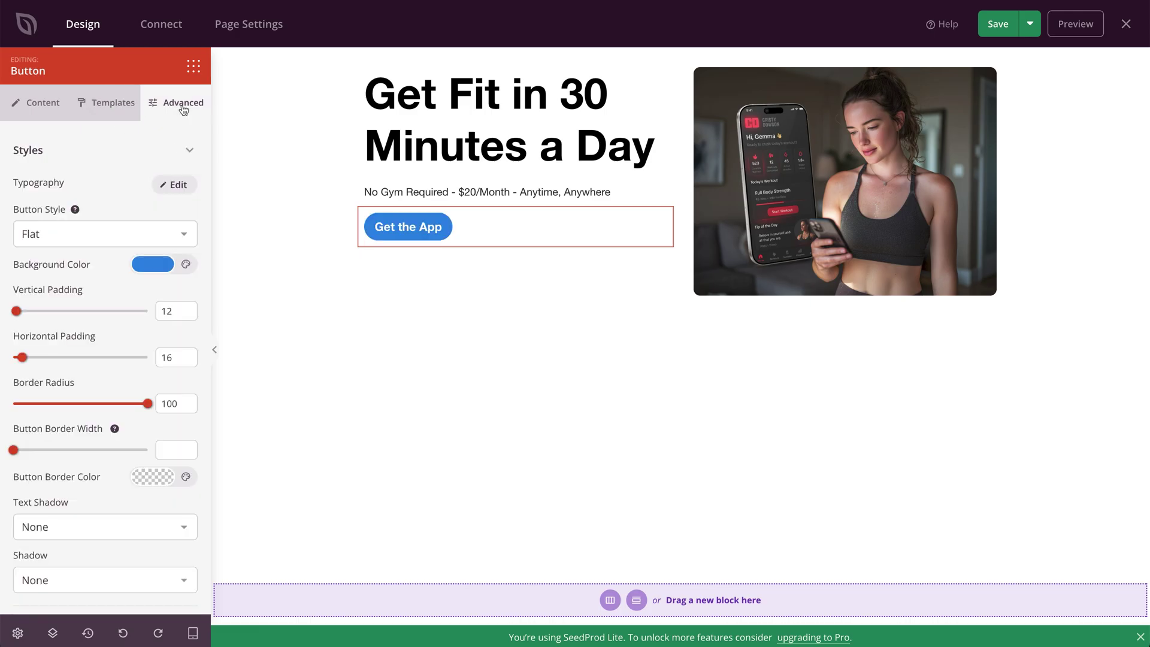
click(158, 267)
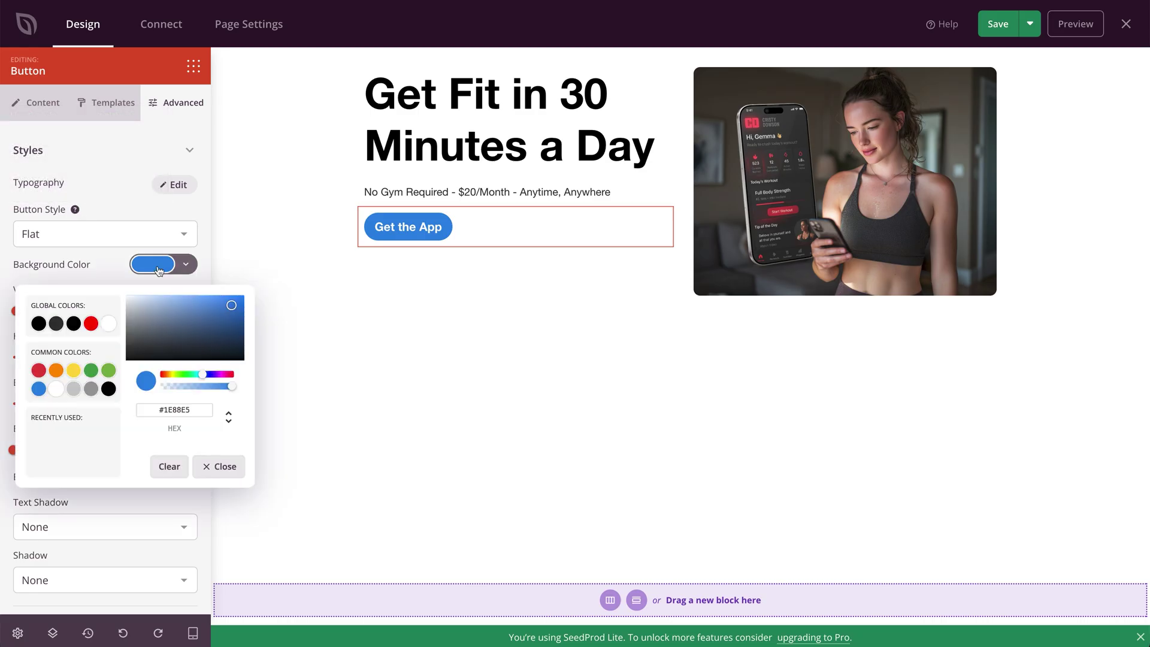
click(39, 371)
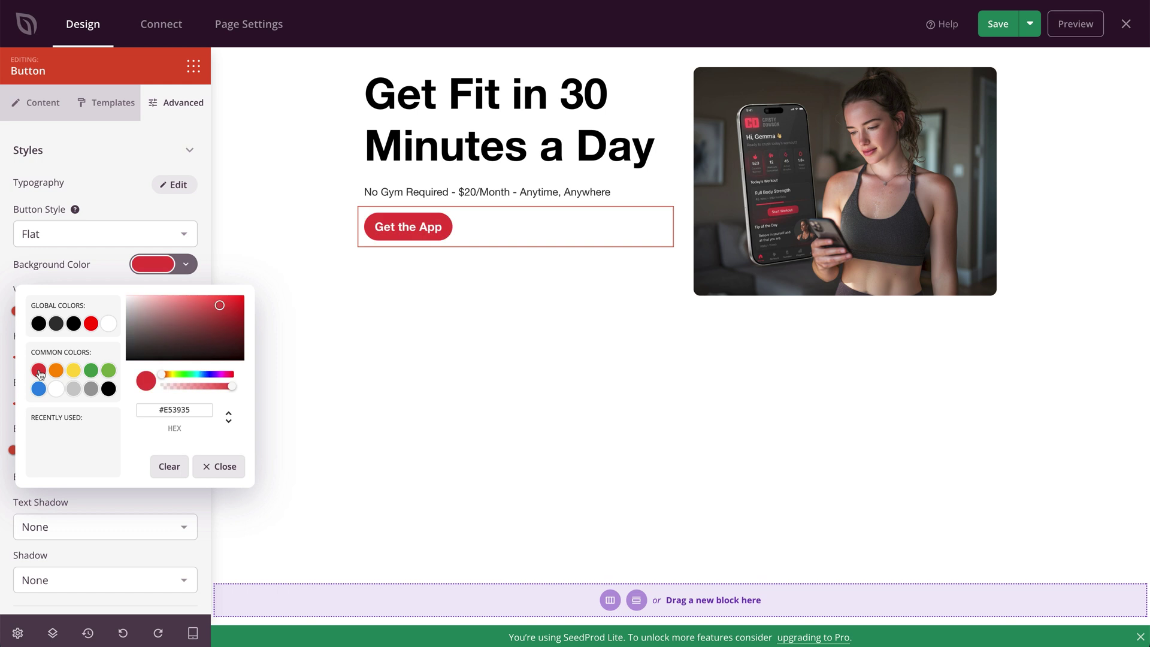
click(39, 372)
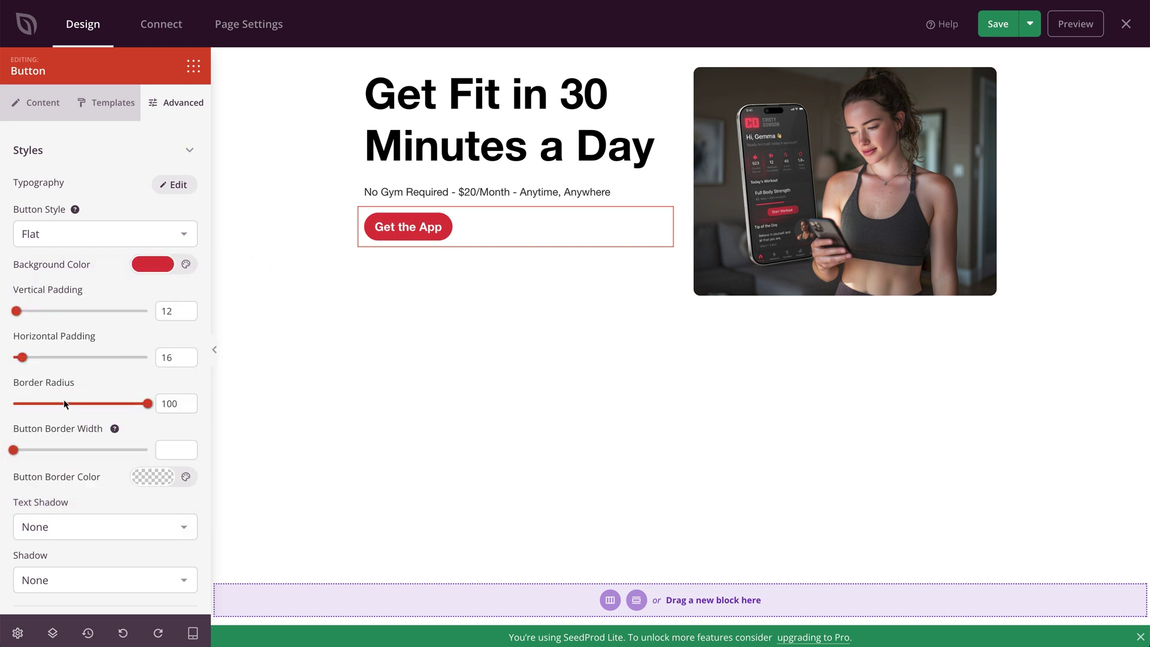
Step: Set the button's horizontal padding to 30 and its border radius to 12
double_click(166, 358)
text(30)
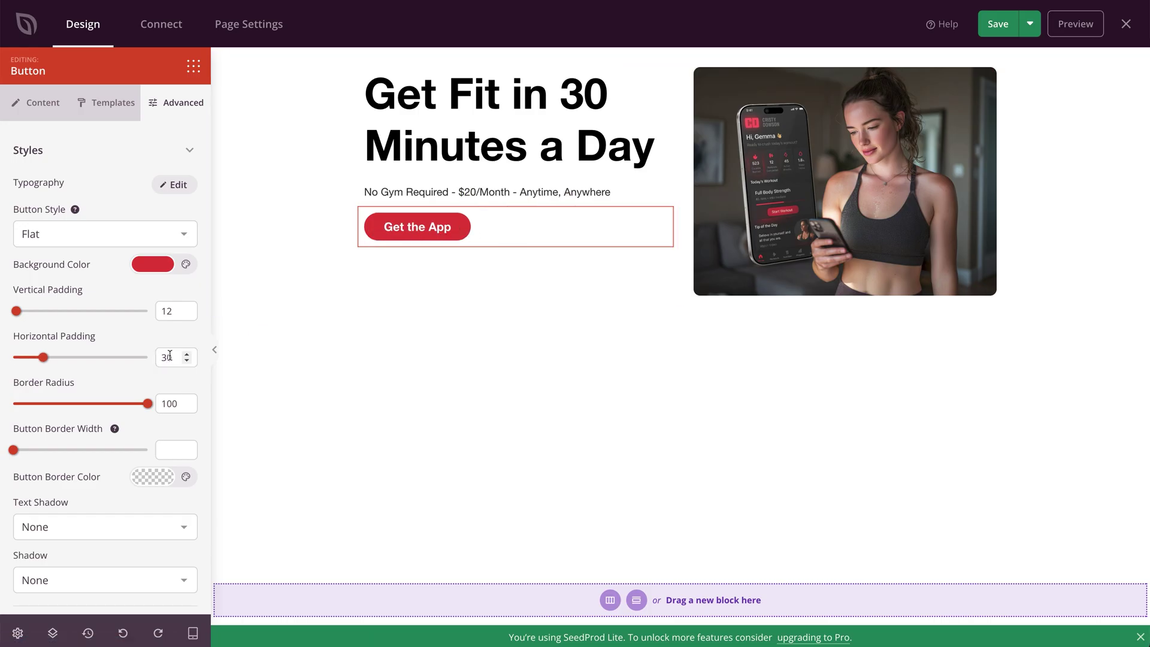
click(177, 403)
drag(177, 403, 158, 404)
text(12)
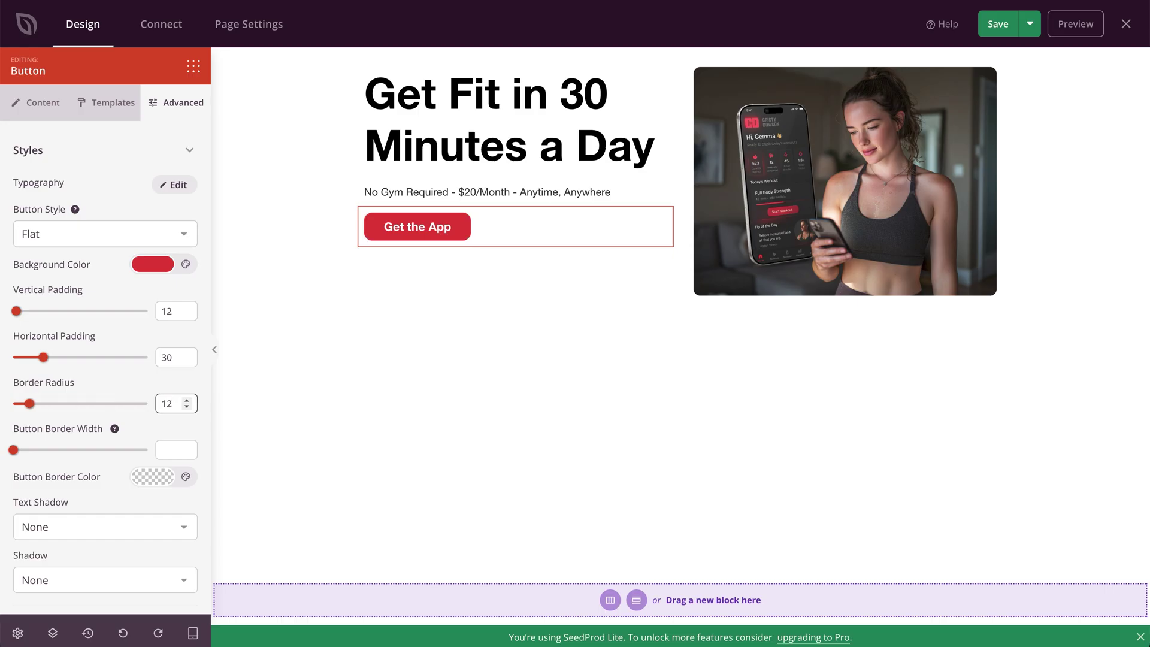
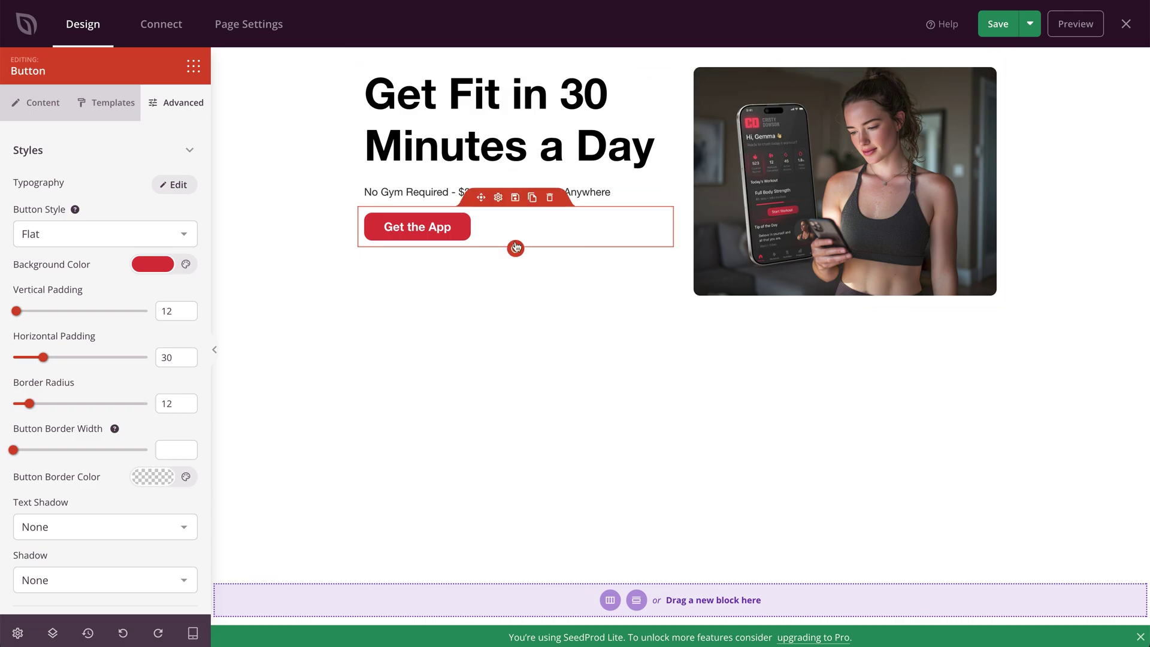
Step: Vertically center the content of the two-column hero row
click(515, 281)
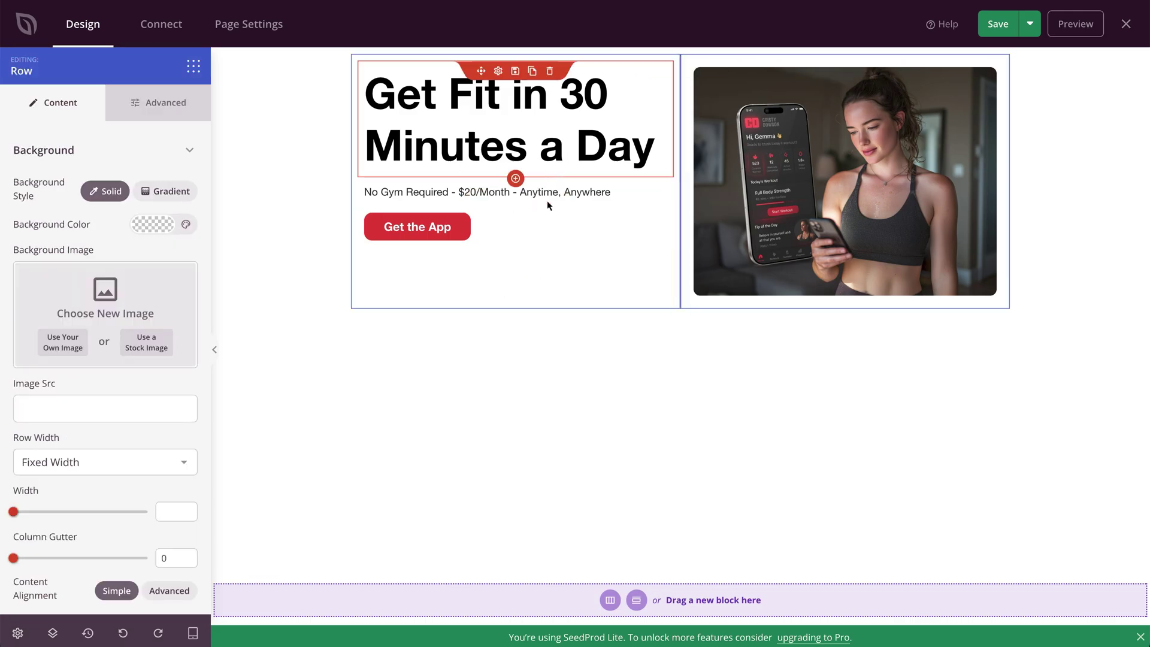
scroll(152, 189, down, 1)
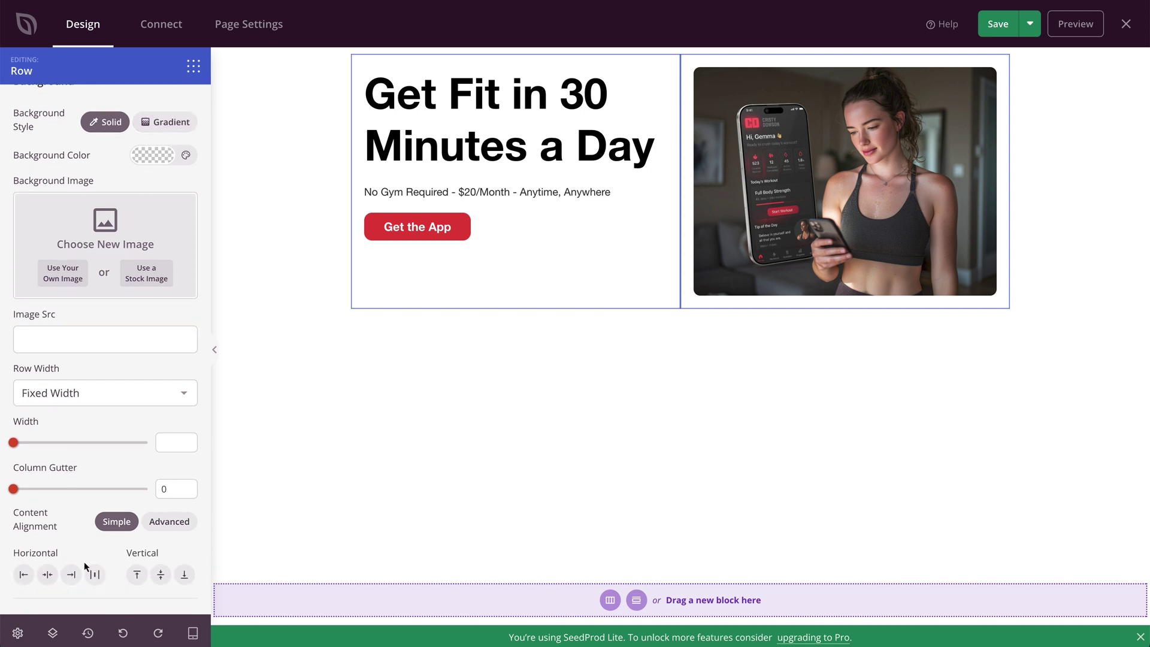
click(163, 575)
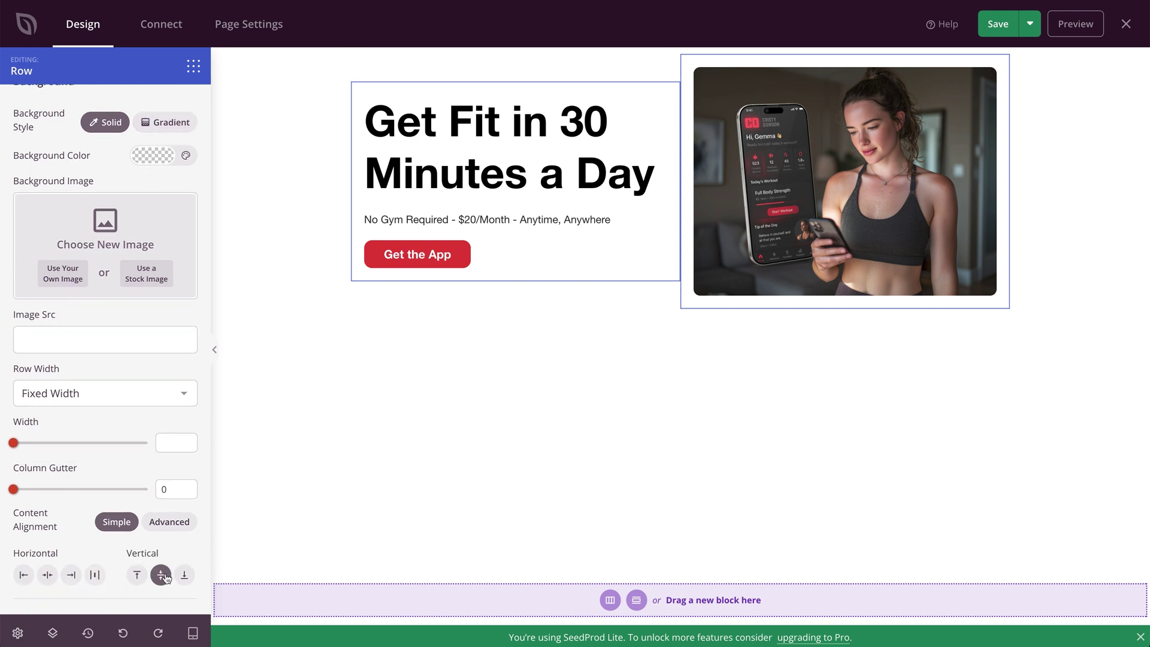
Step: Set the hero section's padding to 50 on all sides, then unlink the values and set the bottom padding to 20
click(303, 303)
click(172, 104)
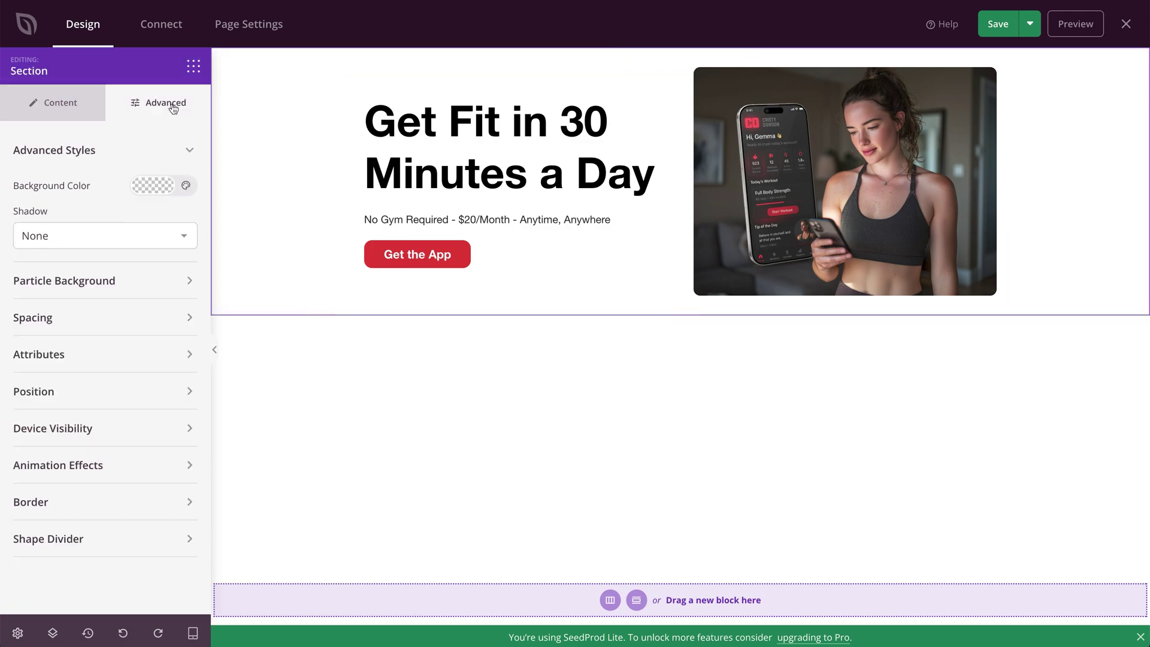
click(122, 327)
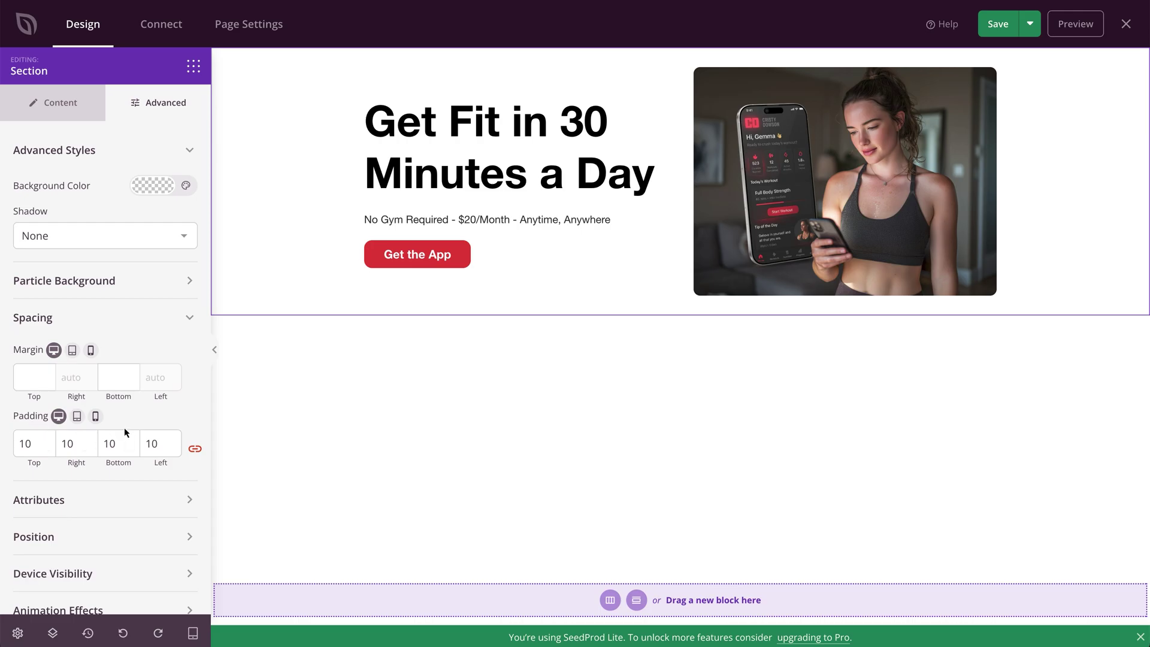
drag(35, 445, 12, 445)
text(50)
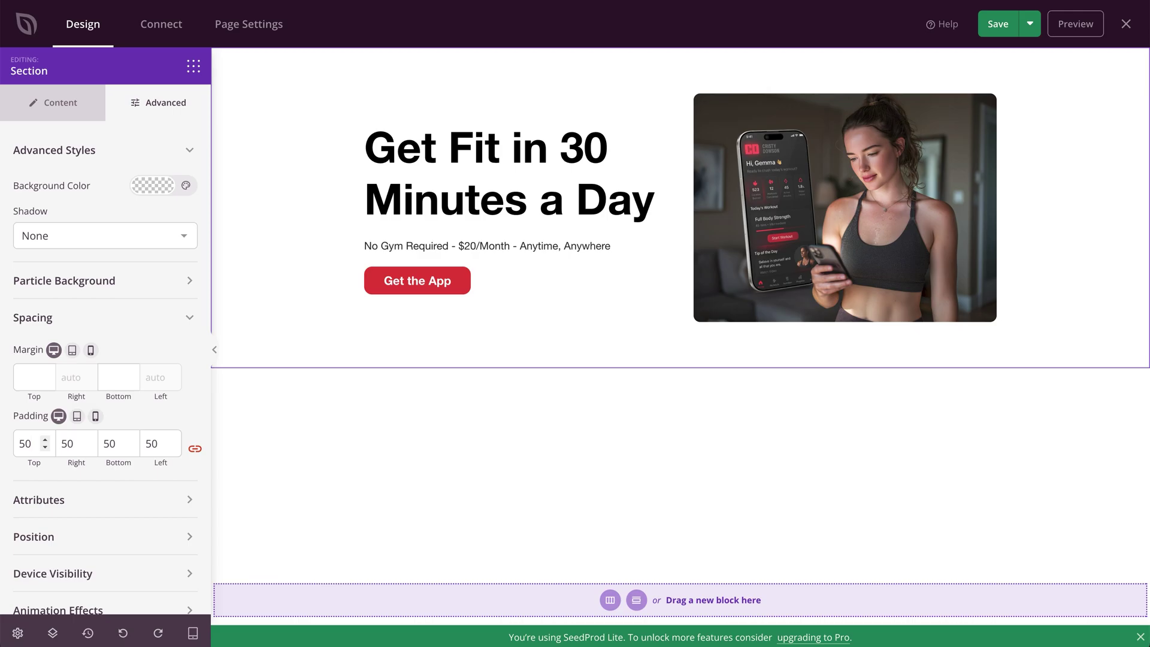
click(194, 452)
double_click(111, 443)
text(20)
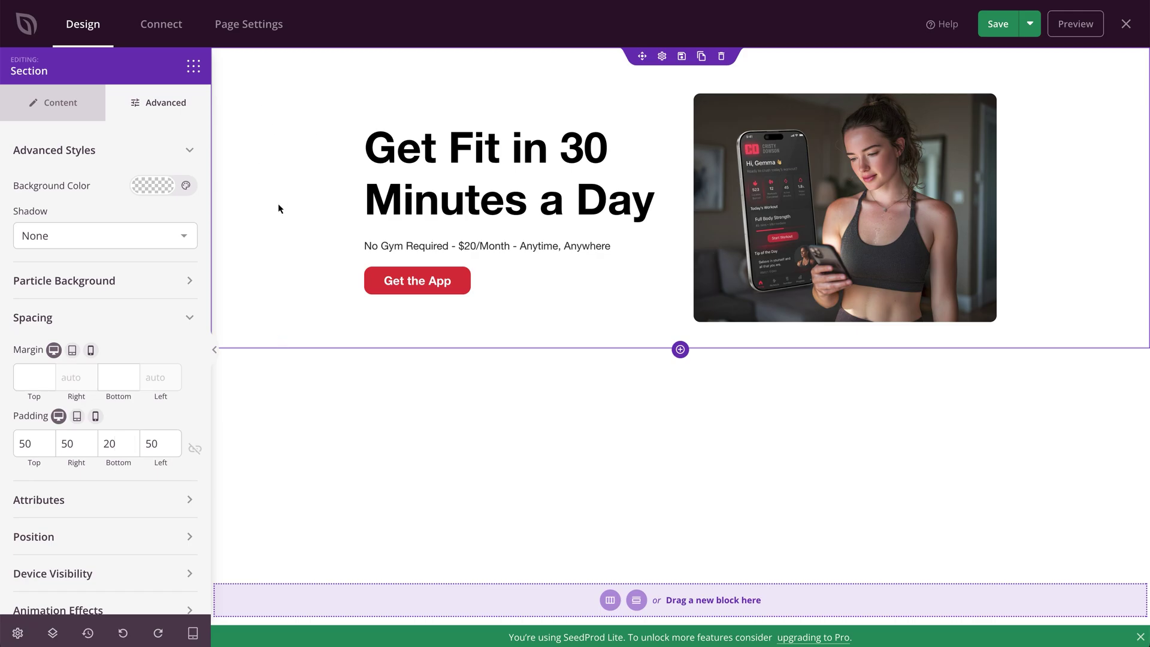
Step: Set the hero section's background color to black #000000
click(145, 190)
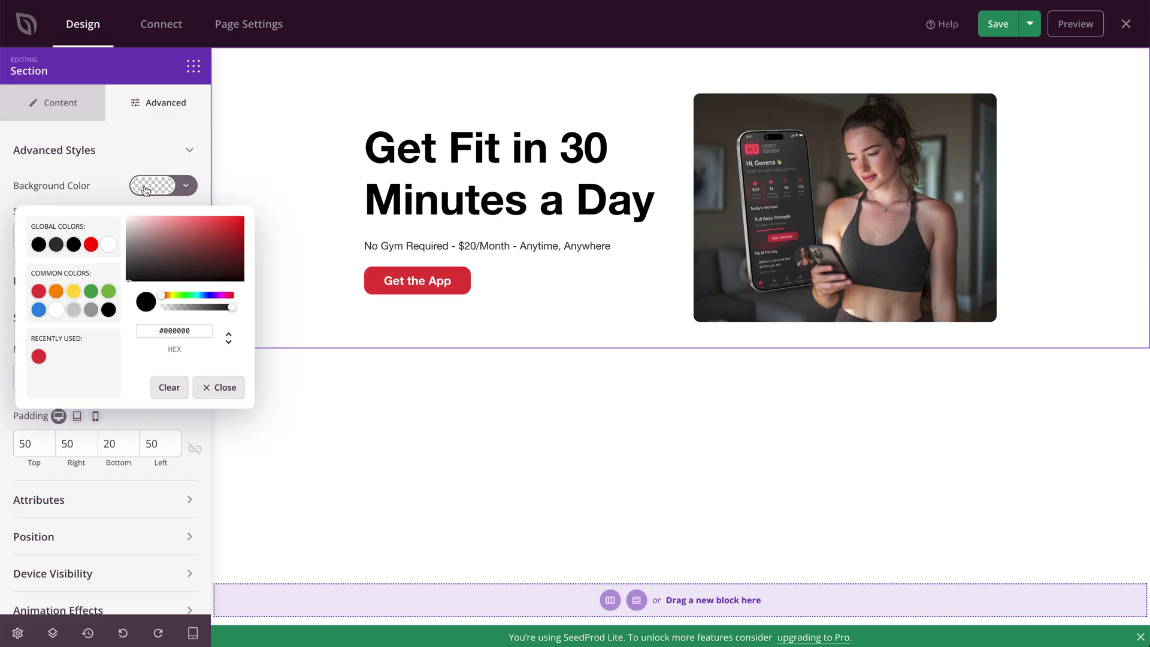
click(78, 248)
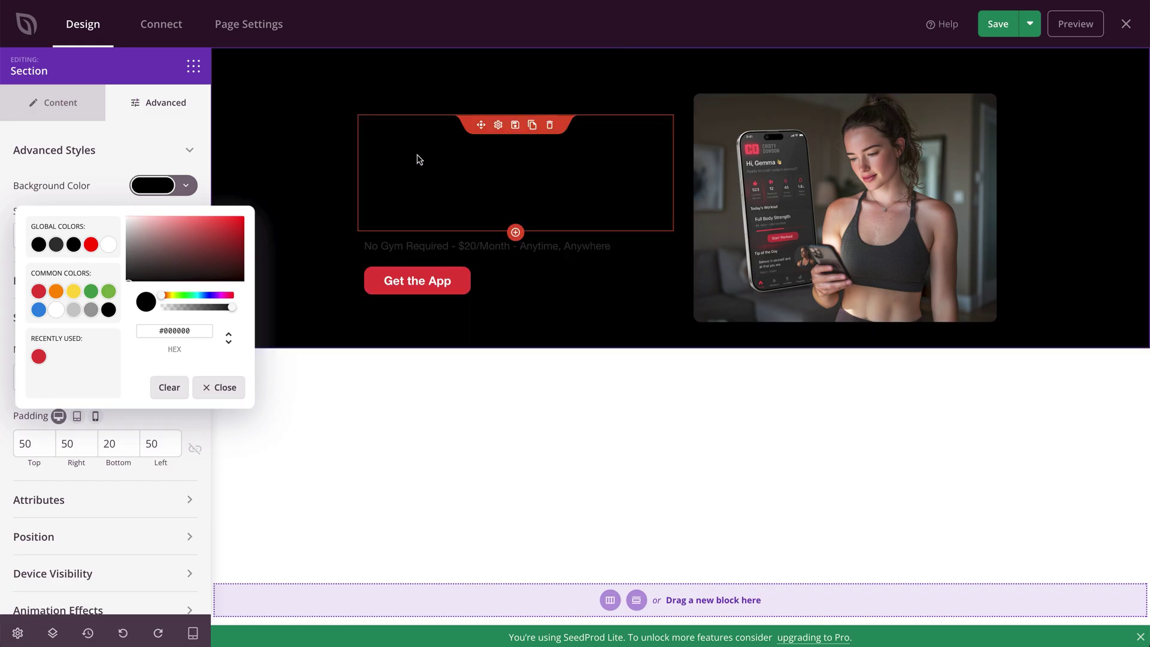
Step: Set the hero headline's text color to white #FFFFFF
click(420, 164)
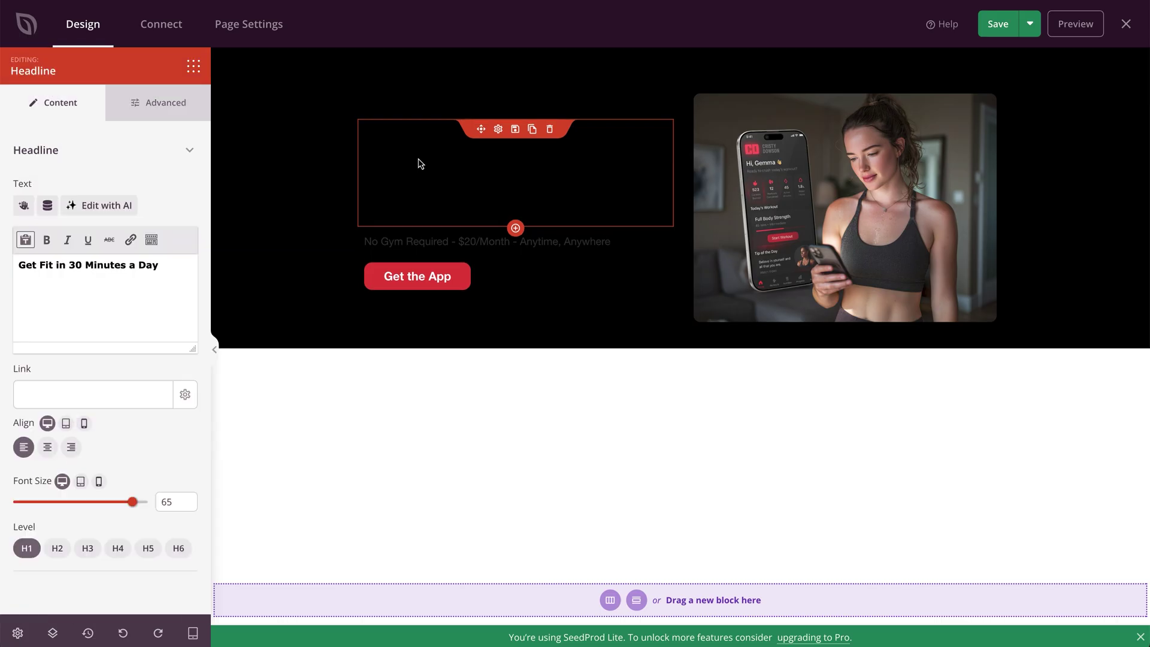
click(196, 113)
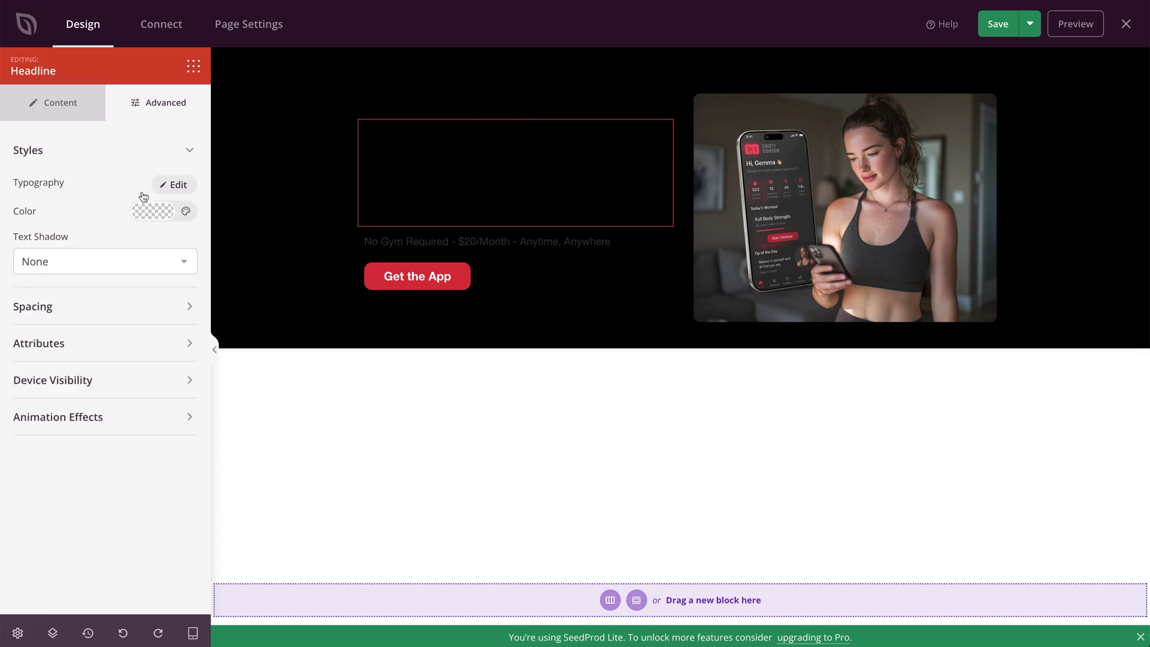
click(151, 210)
click(113, 271)
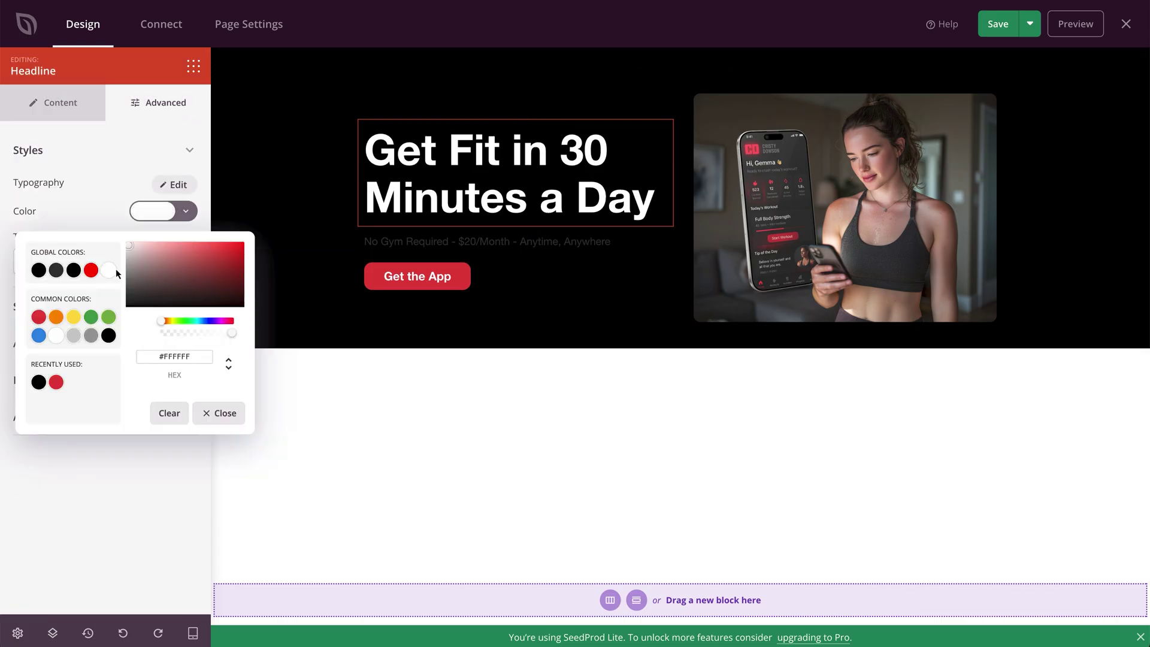
Step: Set the color of the text below the hero headline to light gray #CCCCCC
click(429, 246)
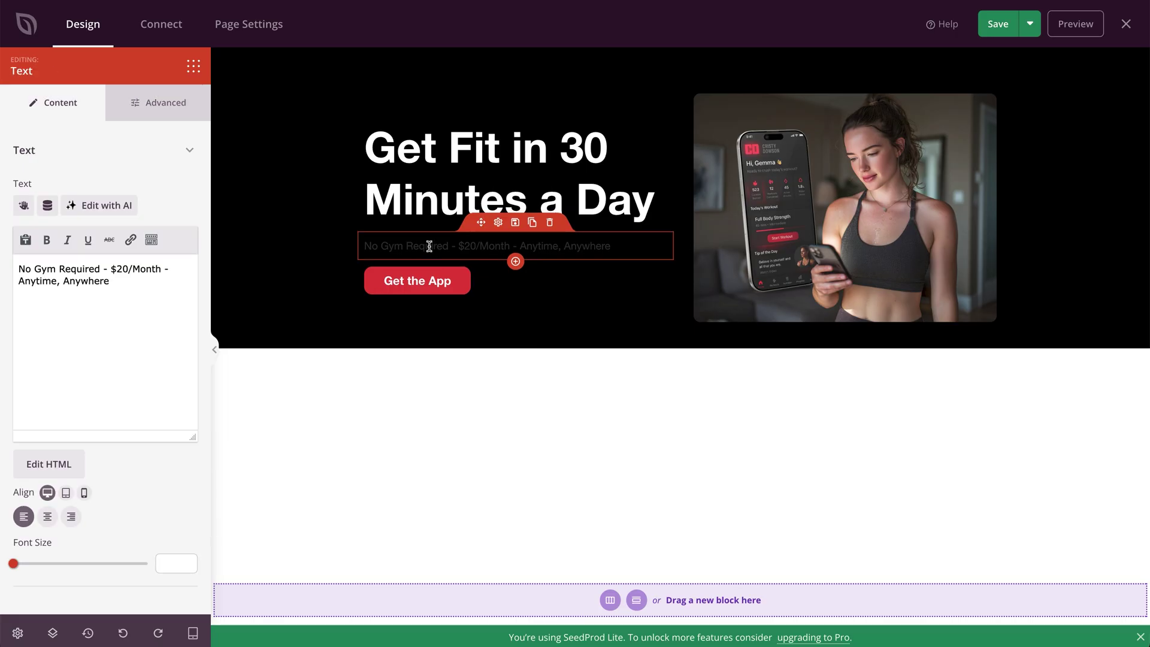
click(162, 108)
click(155, 212)
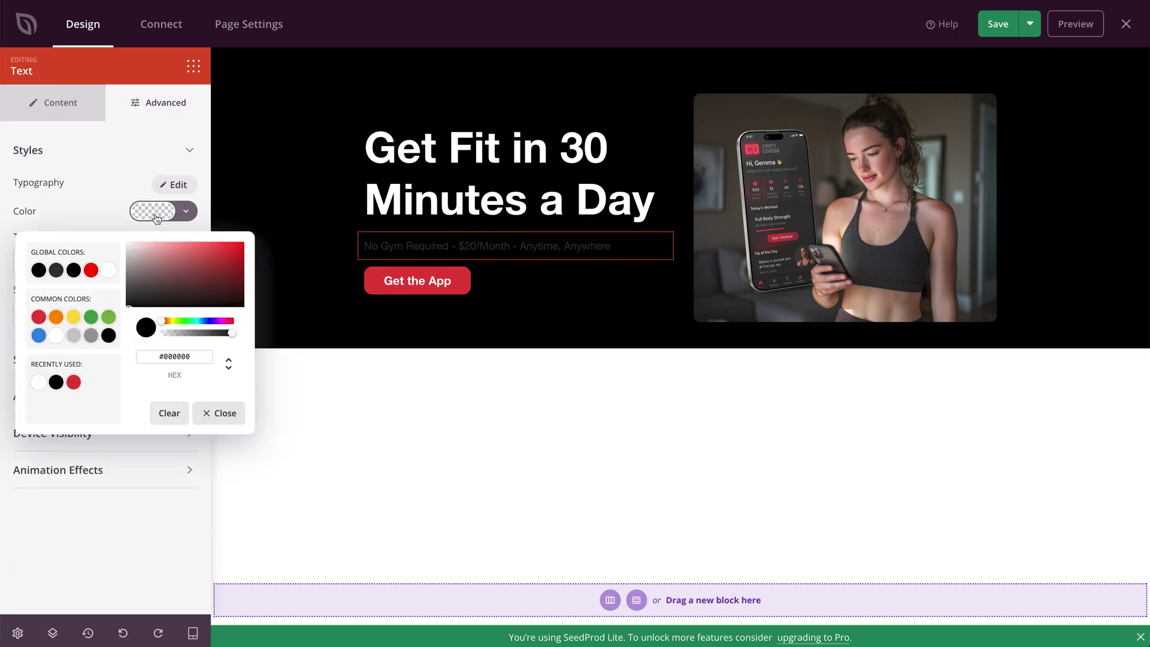
click(78, 336)
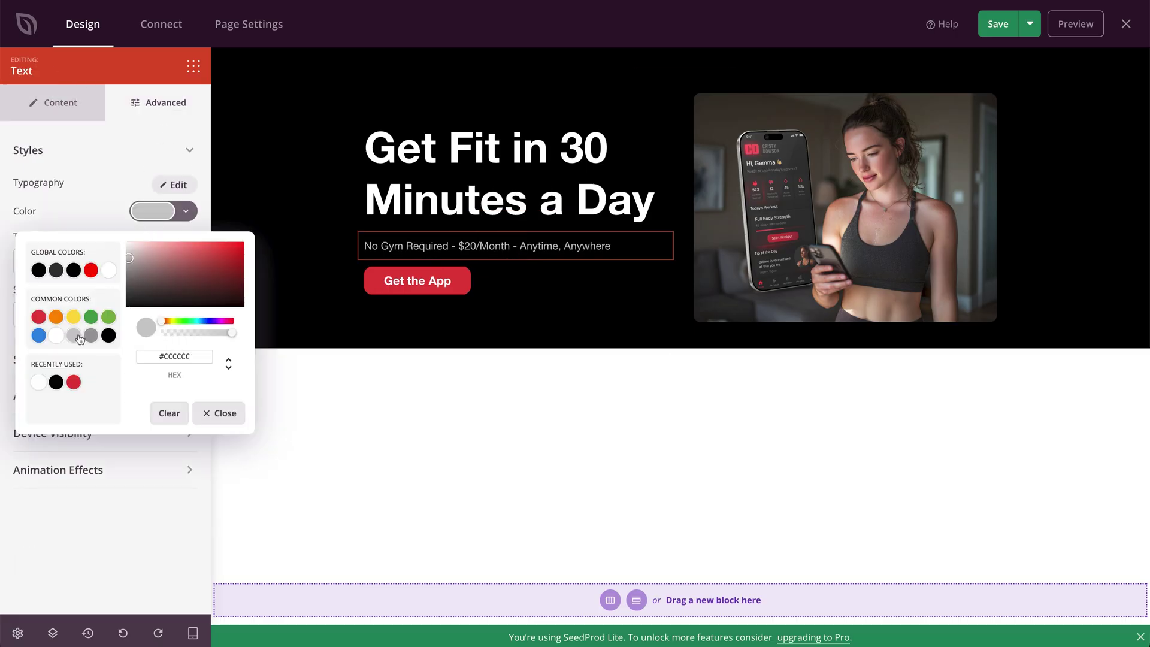
Step: Add a row with two equal columns below the divider row in the black section
click(419, 329)
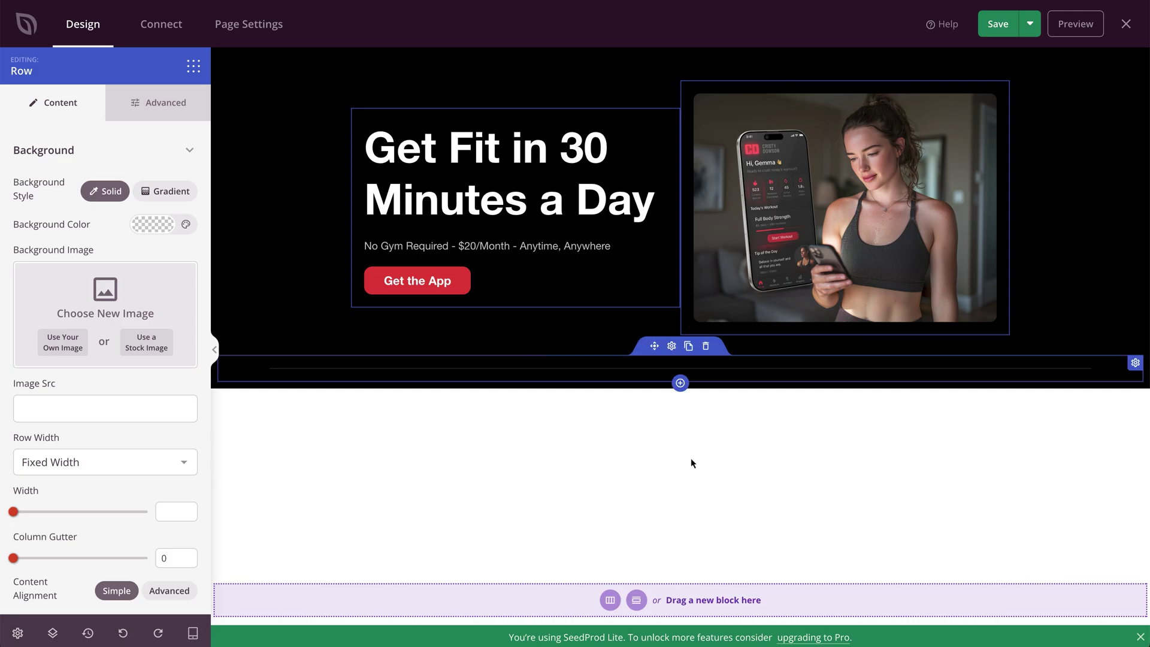
click(681, 383)
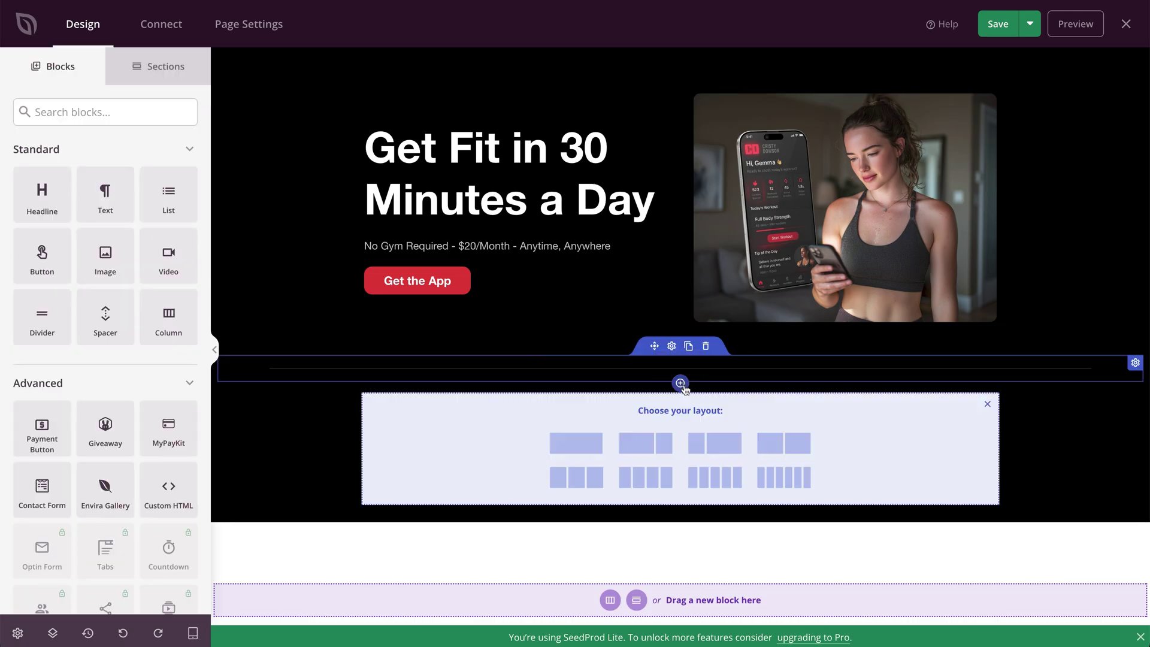
click(786, 447)
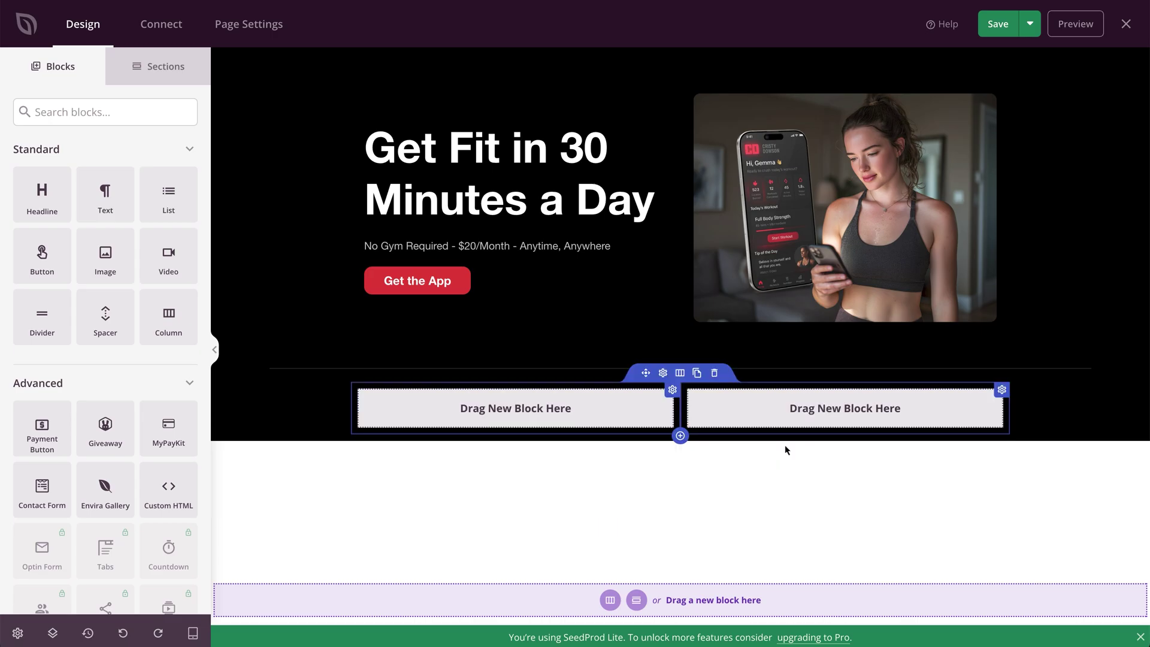
Step: Place a headline block in the new row's left column and a text block beneath it
drag(42, 195, 495, 423)
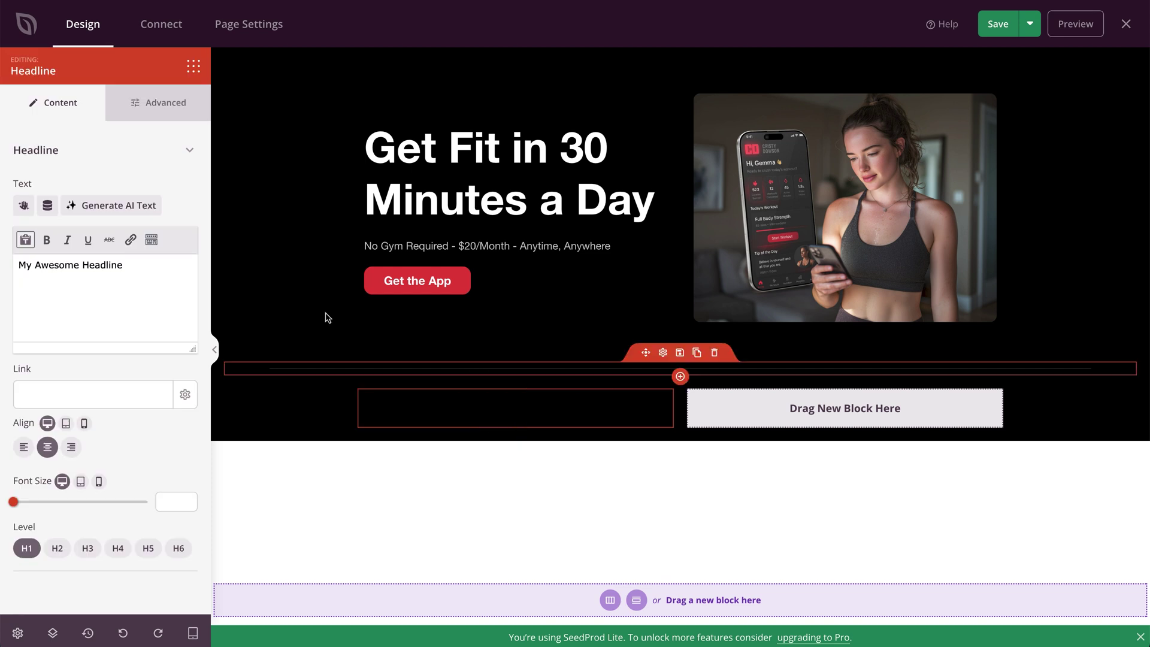
click(194, 65)
drag(105, 201, 463, 460)
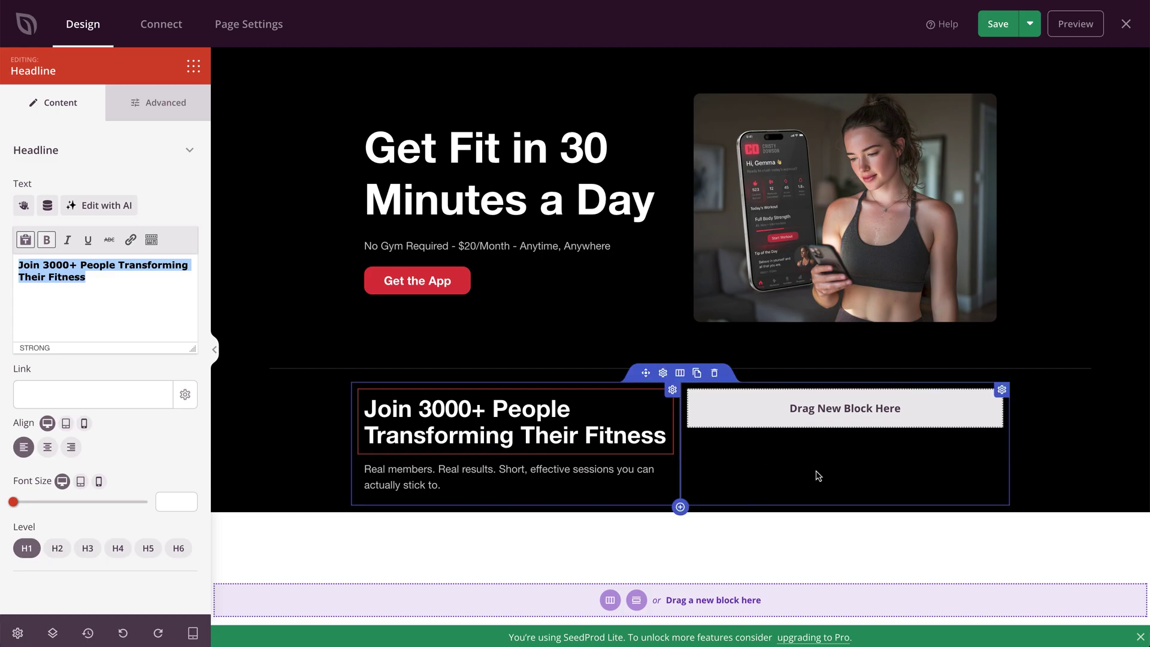
Step: Search the available blocks for "test" and clear the search
click(192, 67)
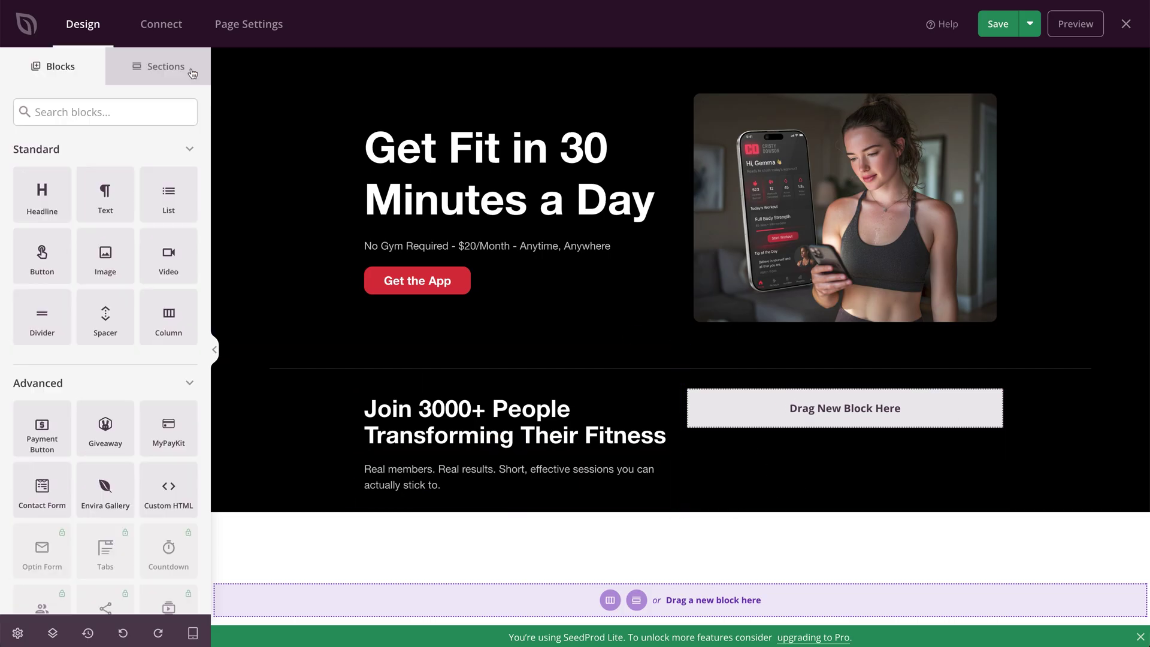
click(131, 109)
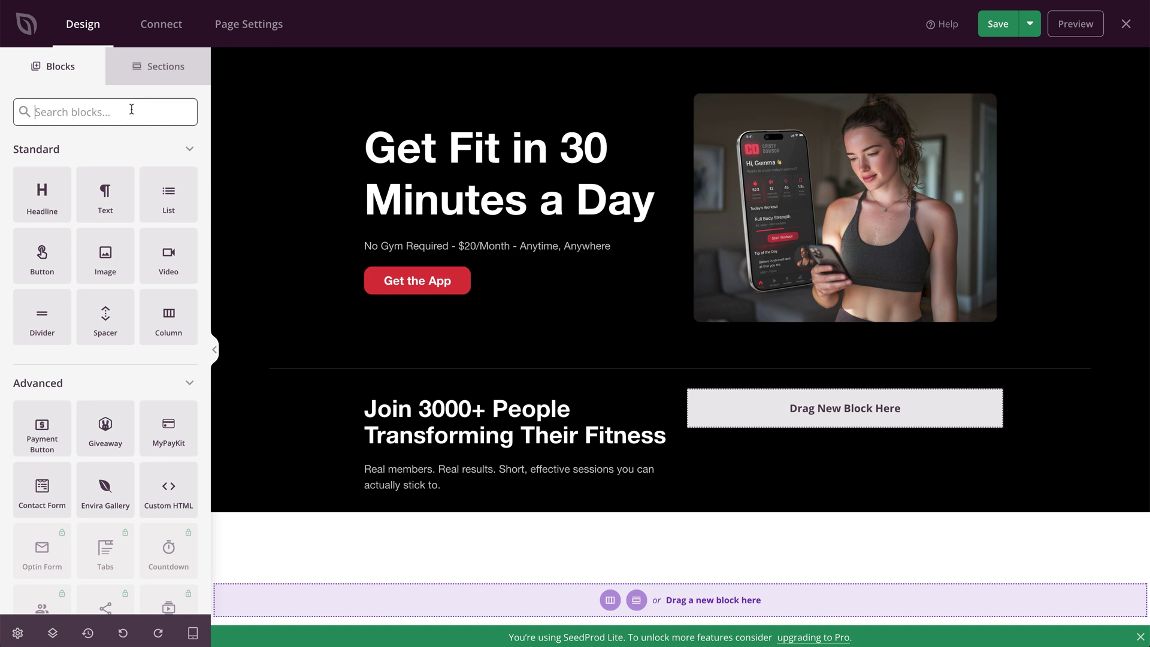
text(test)
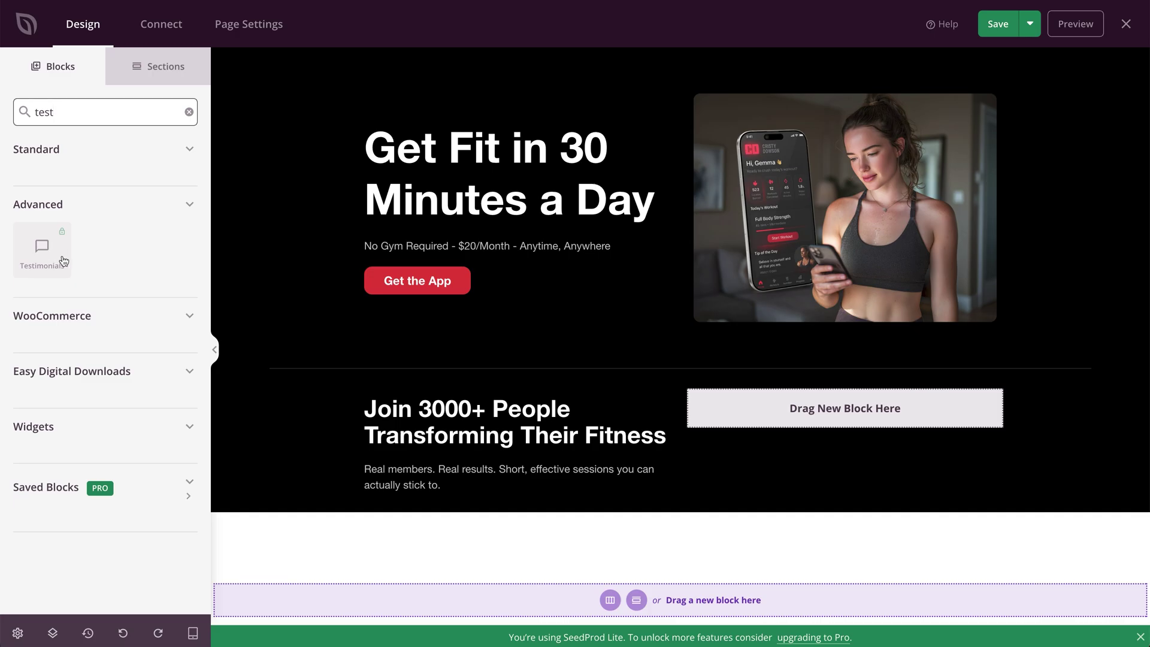
click(190, 114)
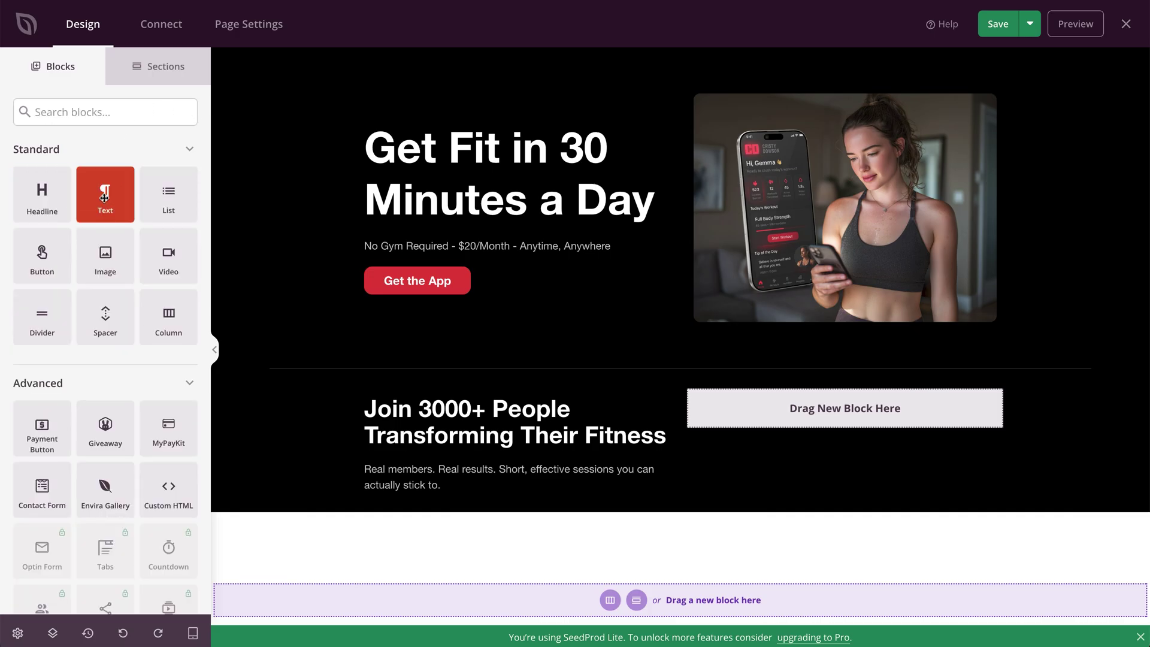
Step: Add an image block to the new row's right column, using client-1-free-img.jpg from the media library
drag(107, 255, 800, 410)
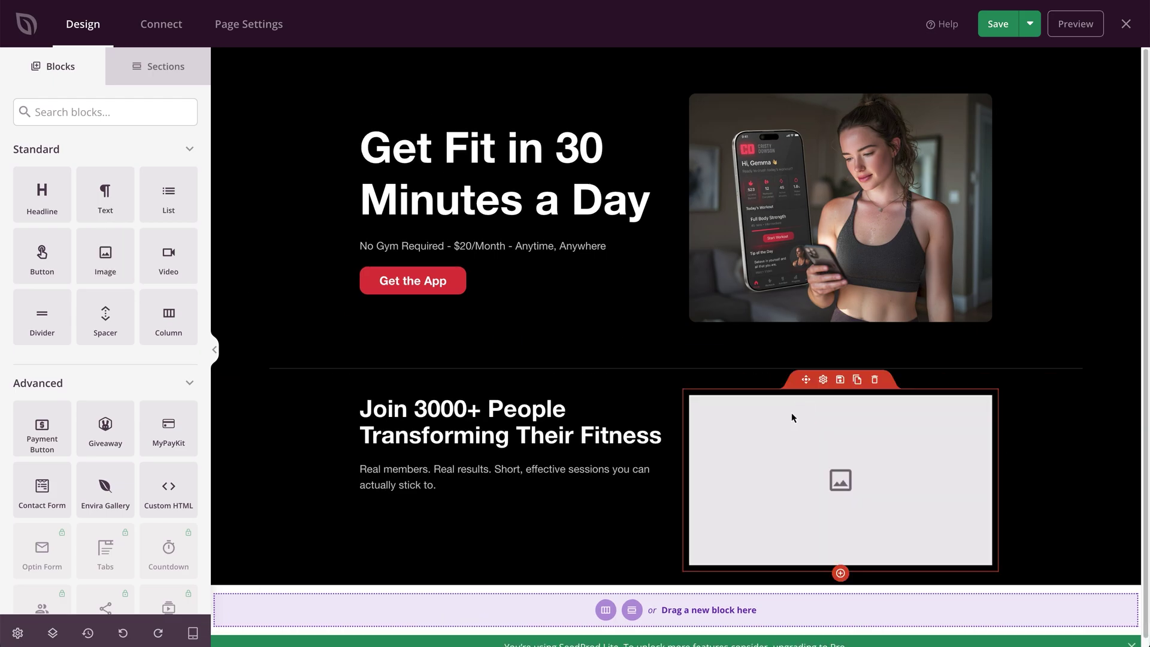
click(836, 453)
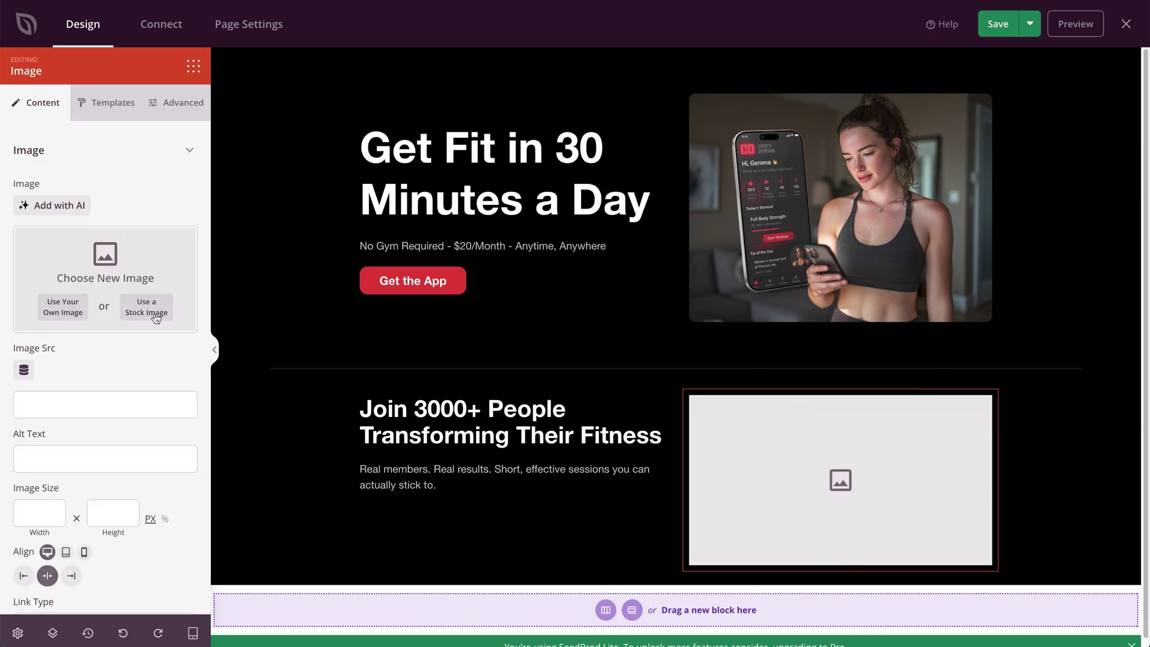
click(67, 312)
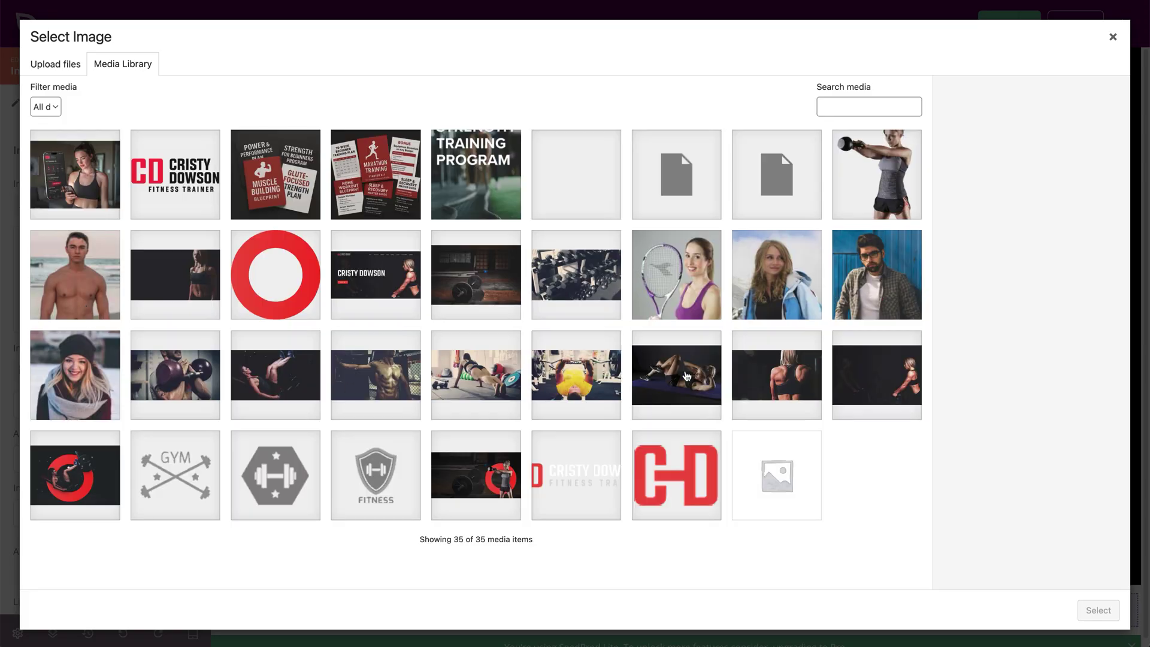
click(77, 395)
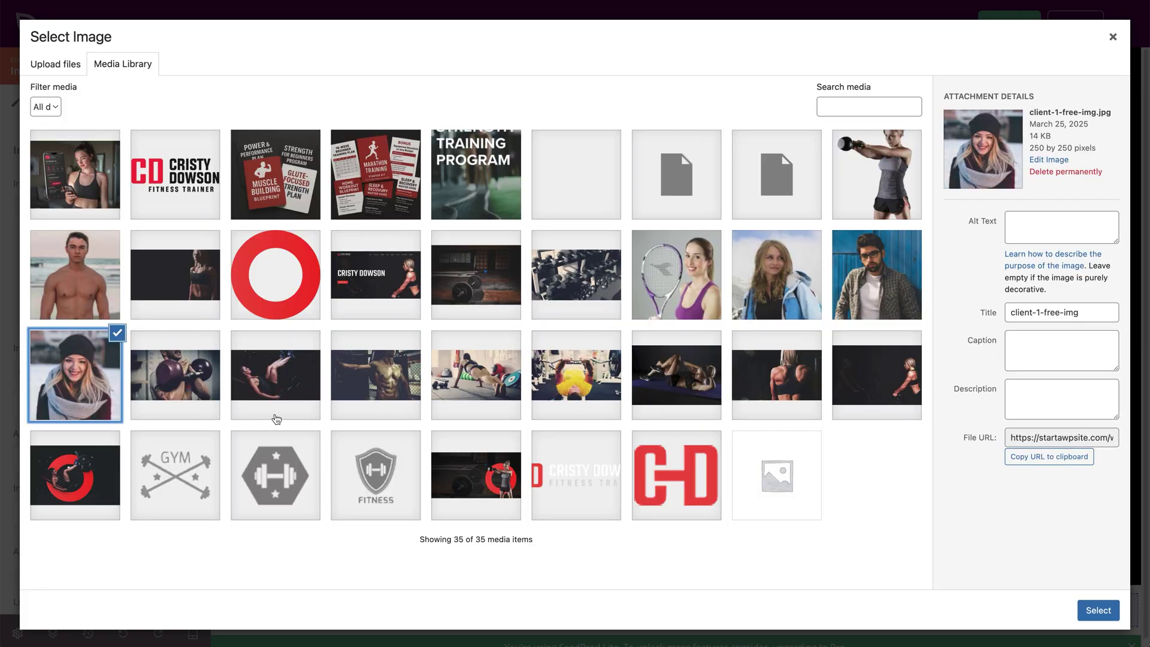
click(1114, 613)
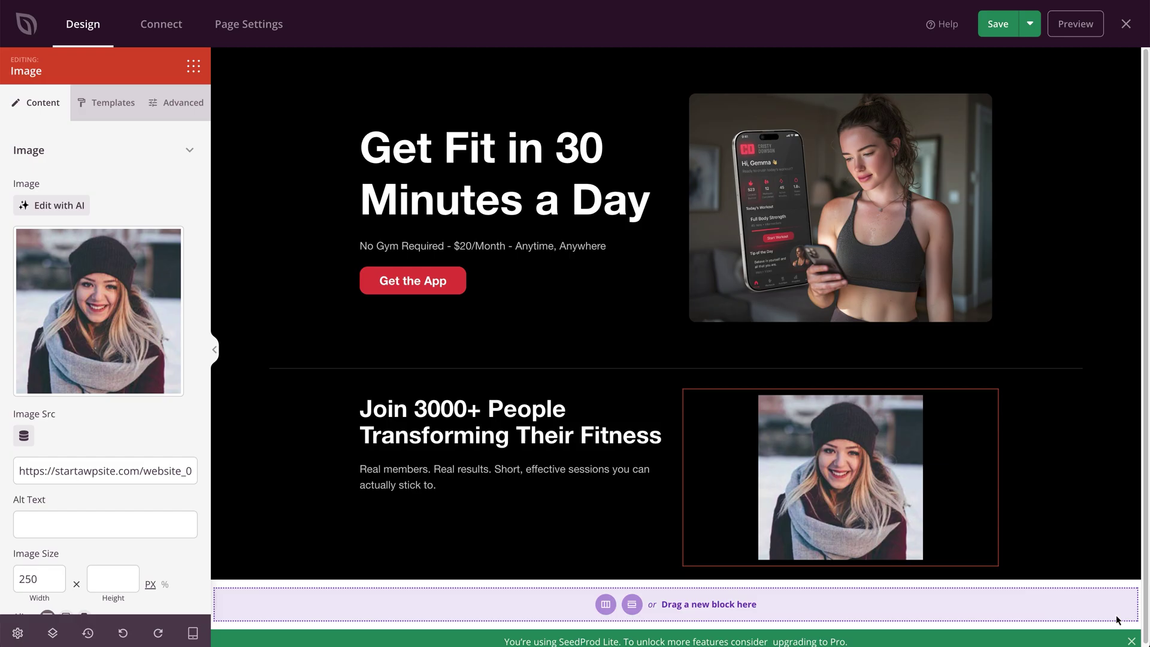
Step: Set the client image's width to 100 px and align it left
mouse_move(827, 451)
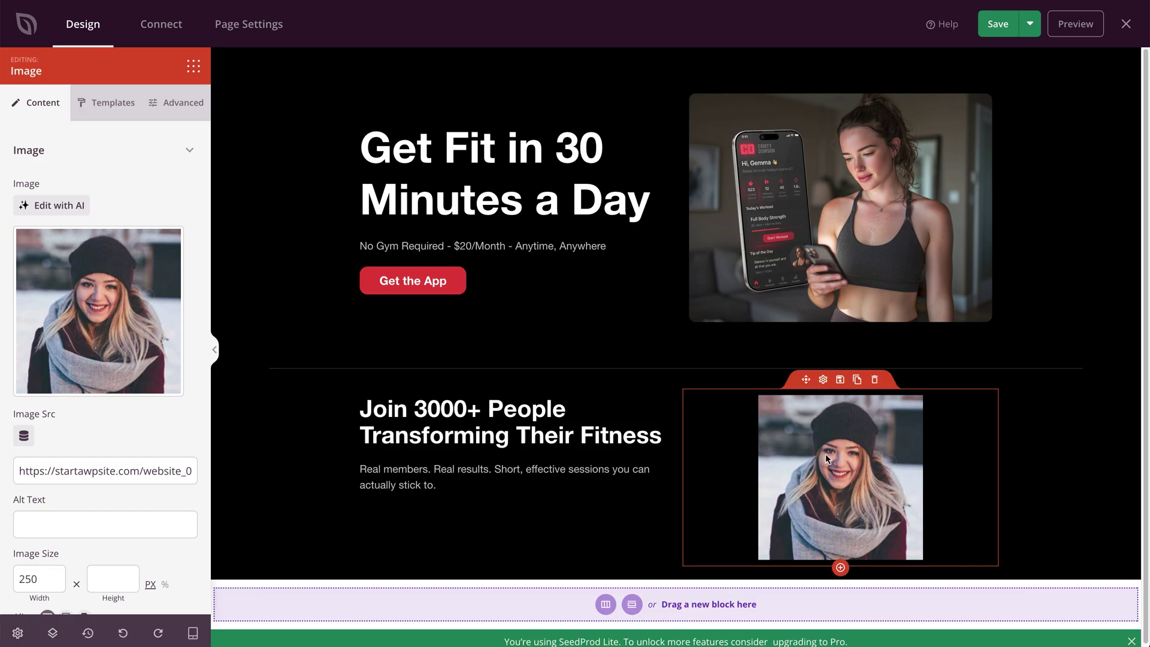
drag(45, 578, 1, 586)
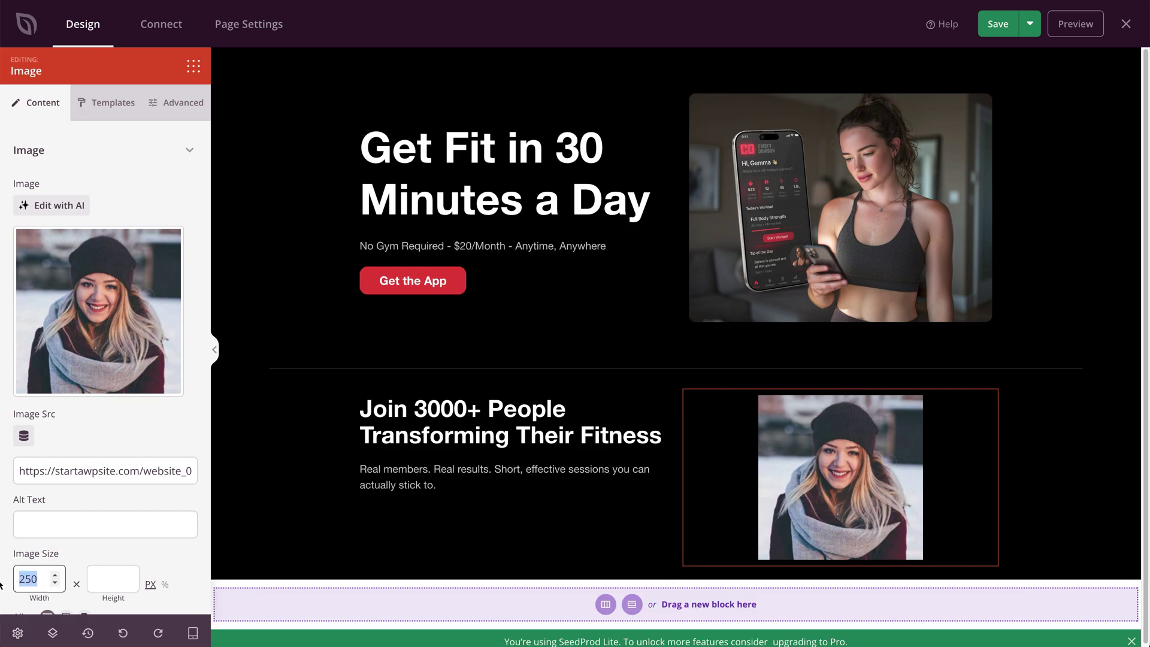
text(100)
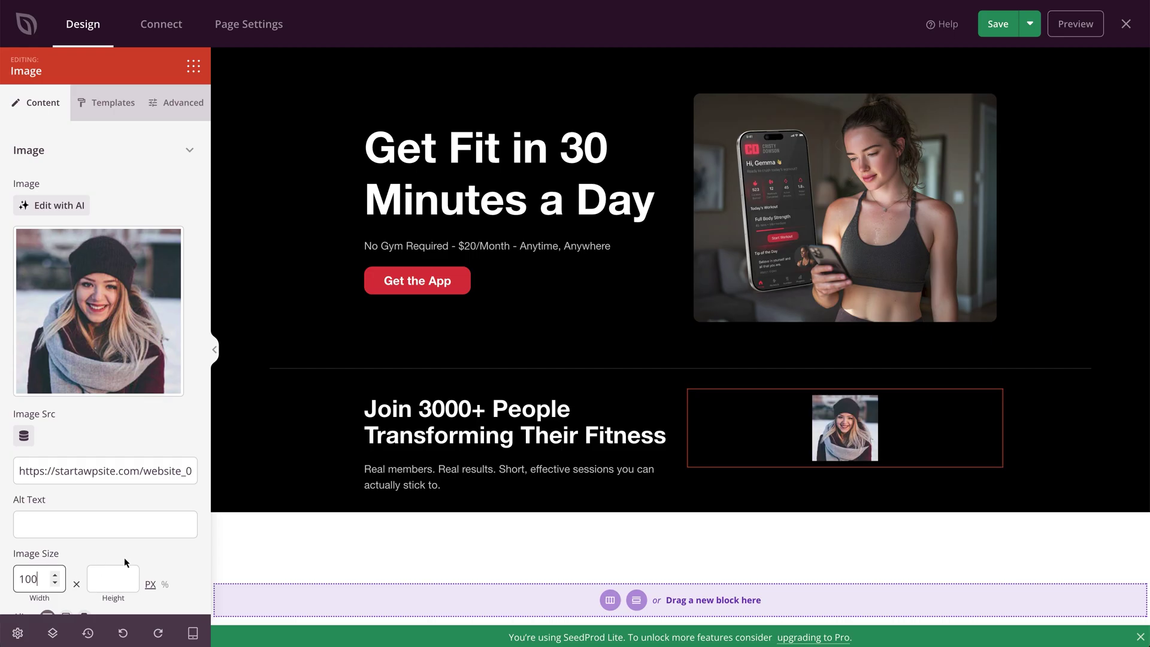
scroll(171, 484, down, 1)
scroll(127, 540, down, 2)
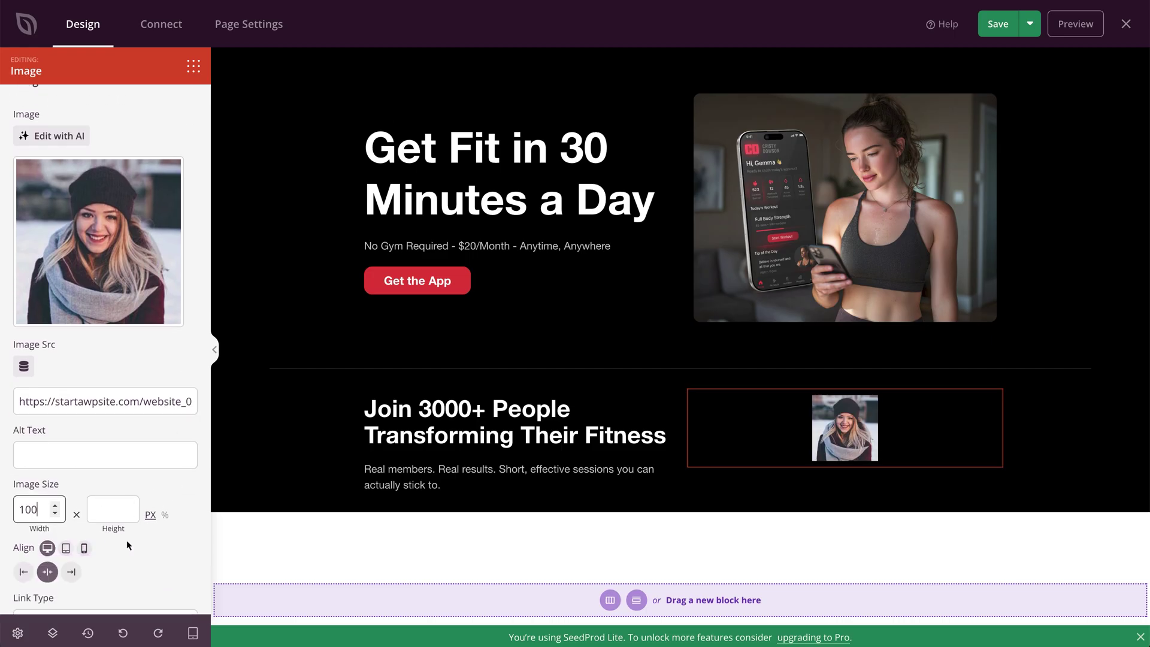
click(22, 467)
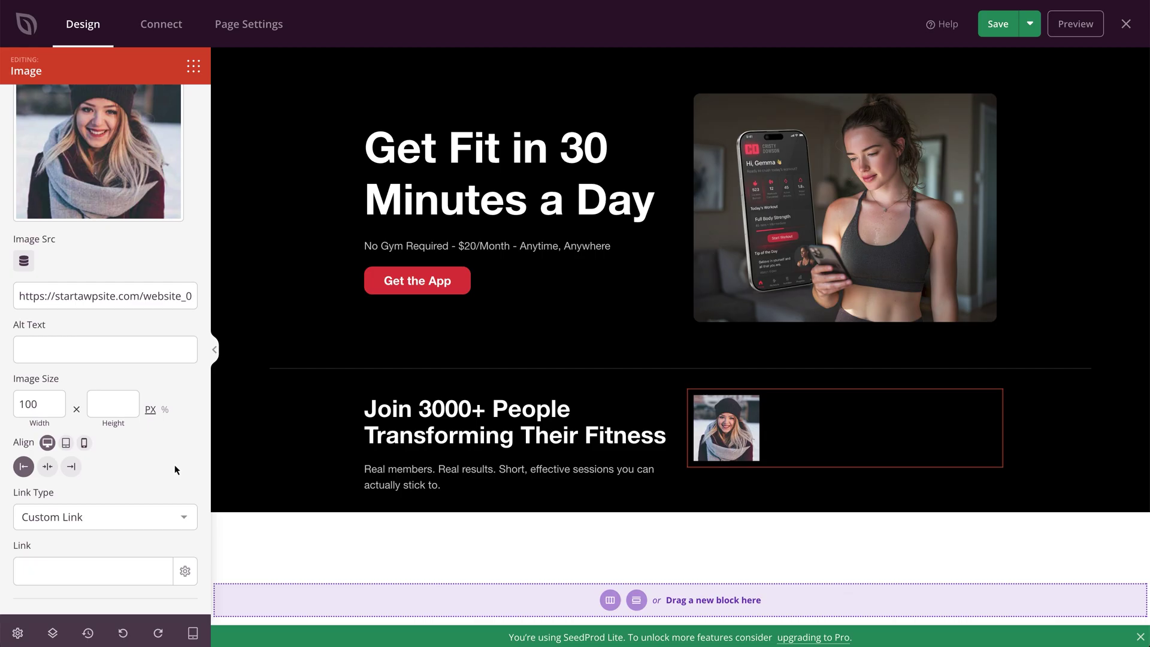
scroll(174, 465, up, 3)
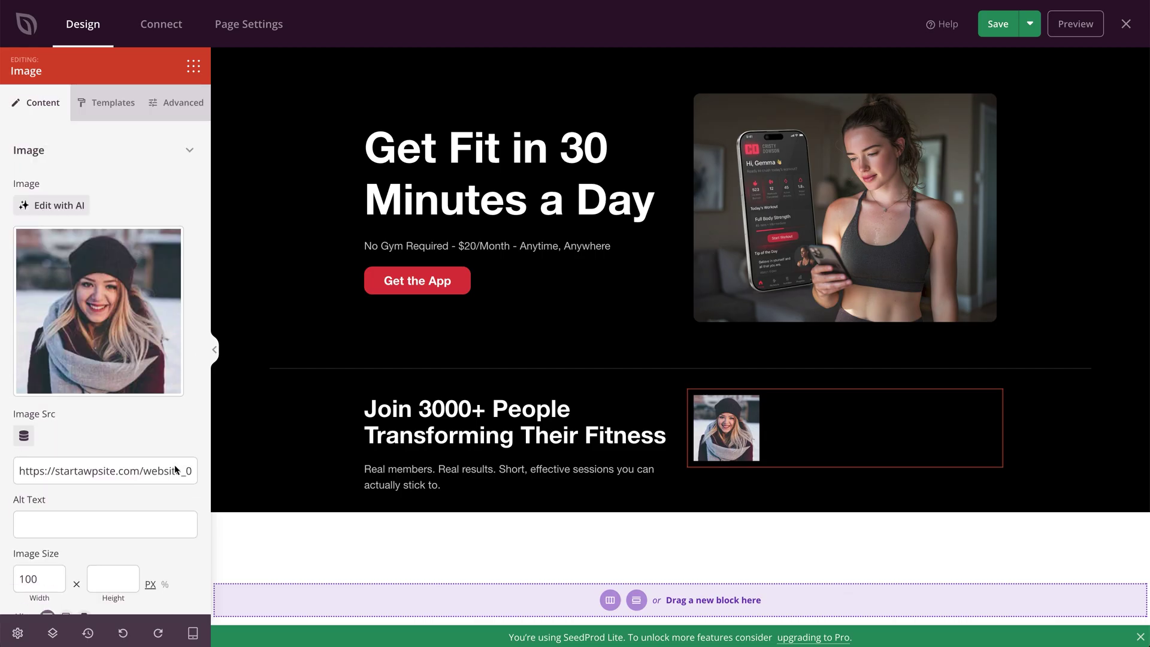
Step: Round the client image with a border radius of 150 px on all corners
click(174, 109)
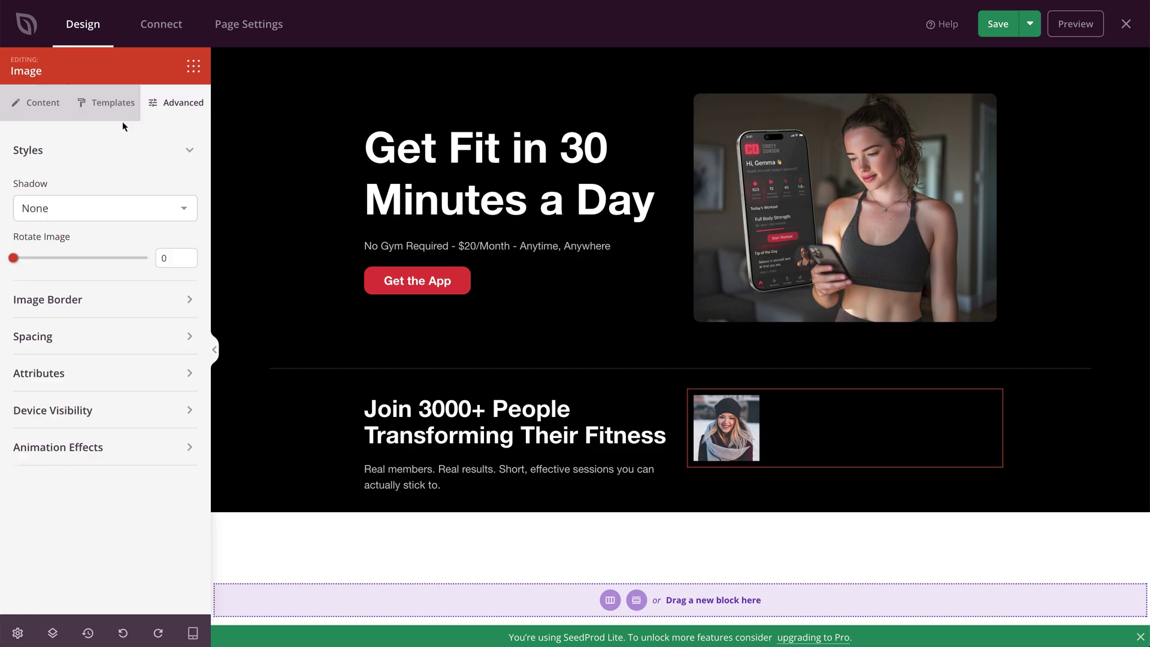
click(108, 299)
click(32, 357)
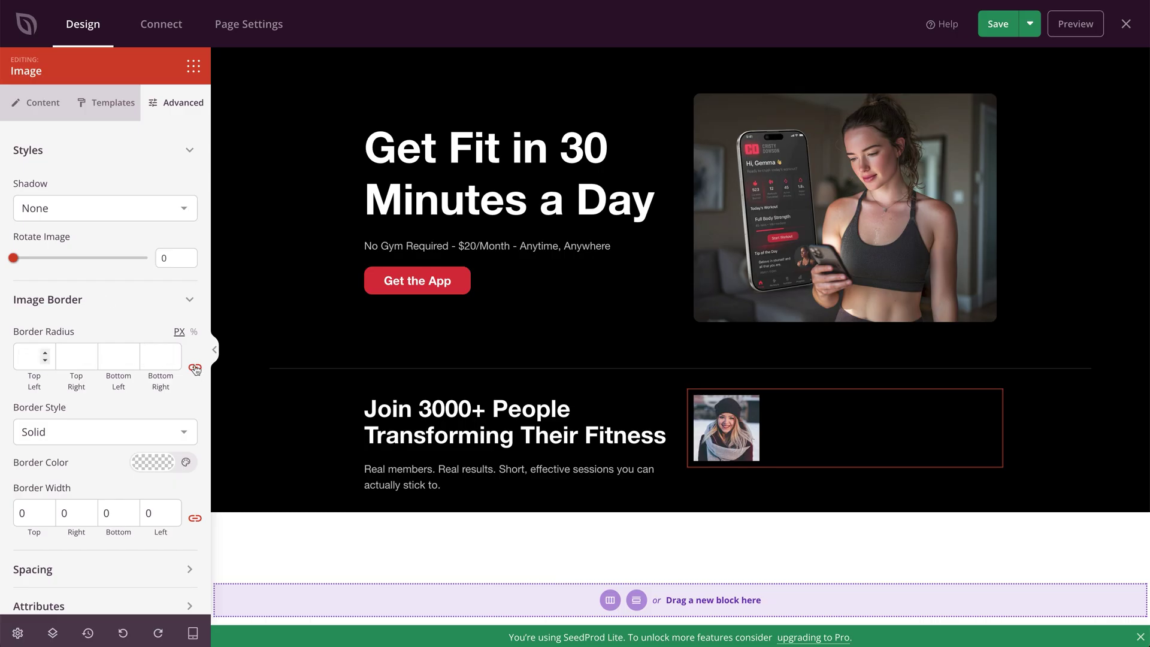
click(22, 360)
text(150)
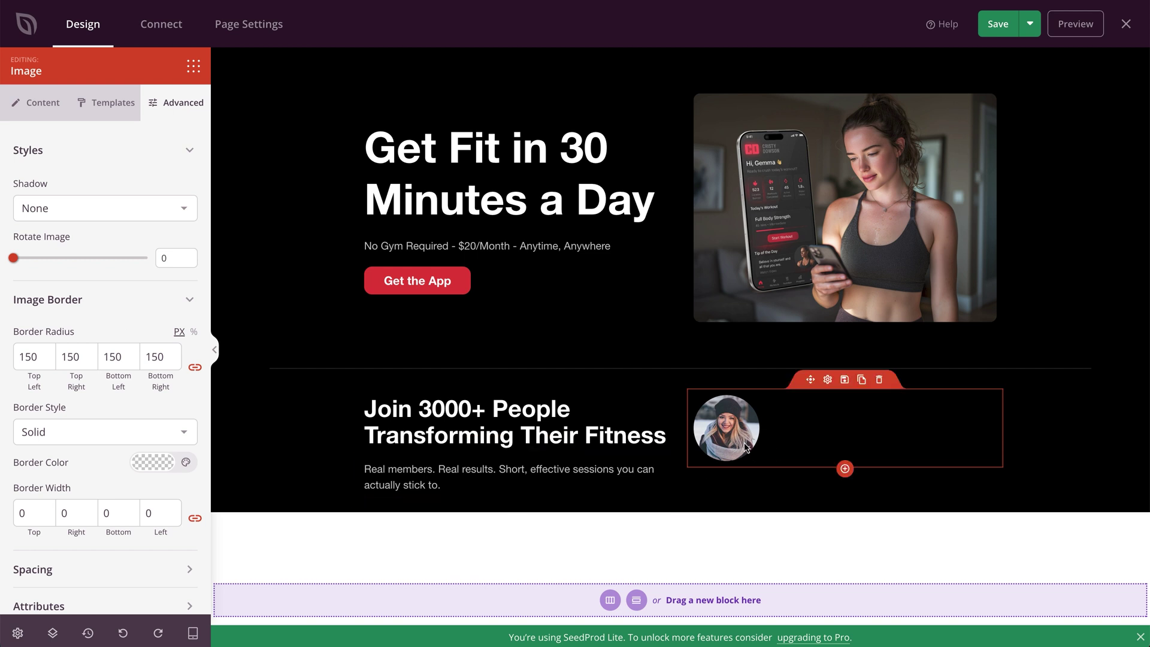
Step: Add a text block below the client image containing the testimonial that begins "I never thought I’d stick to fitness until this app" and the client's name in bold
click(187, 65)
drag(110, 197, 776, 463)
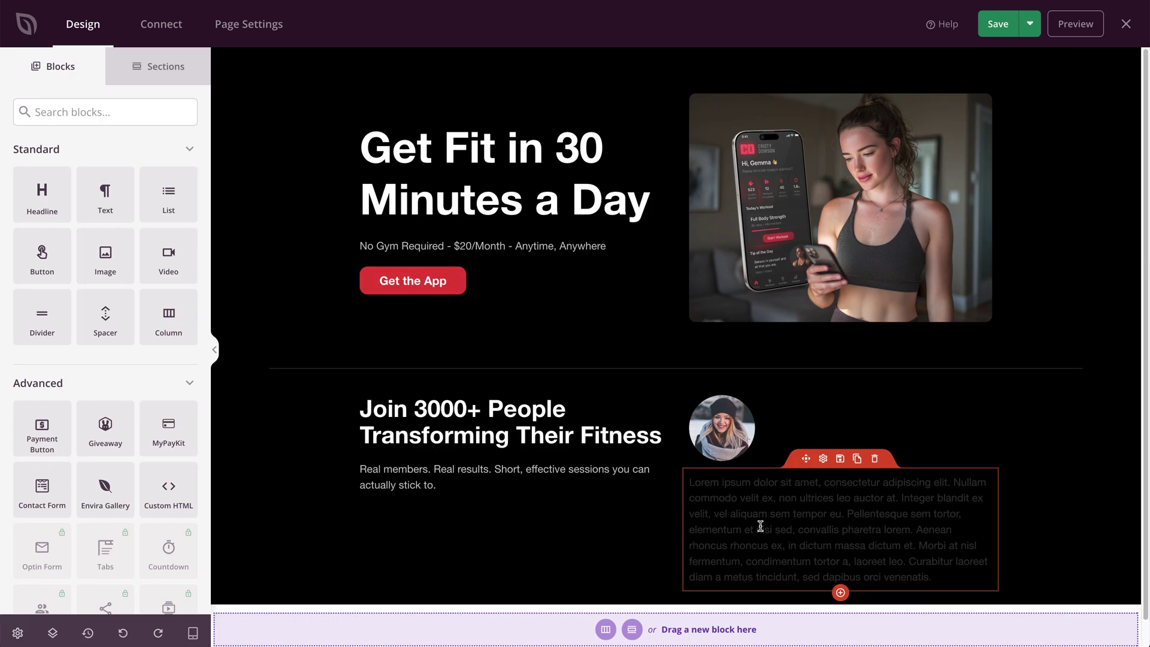
drag(689, 477, 933, 575)
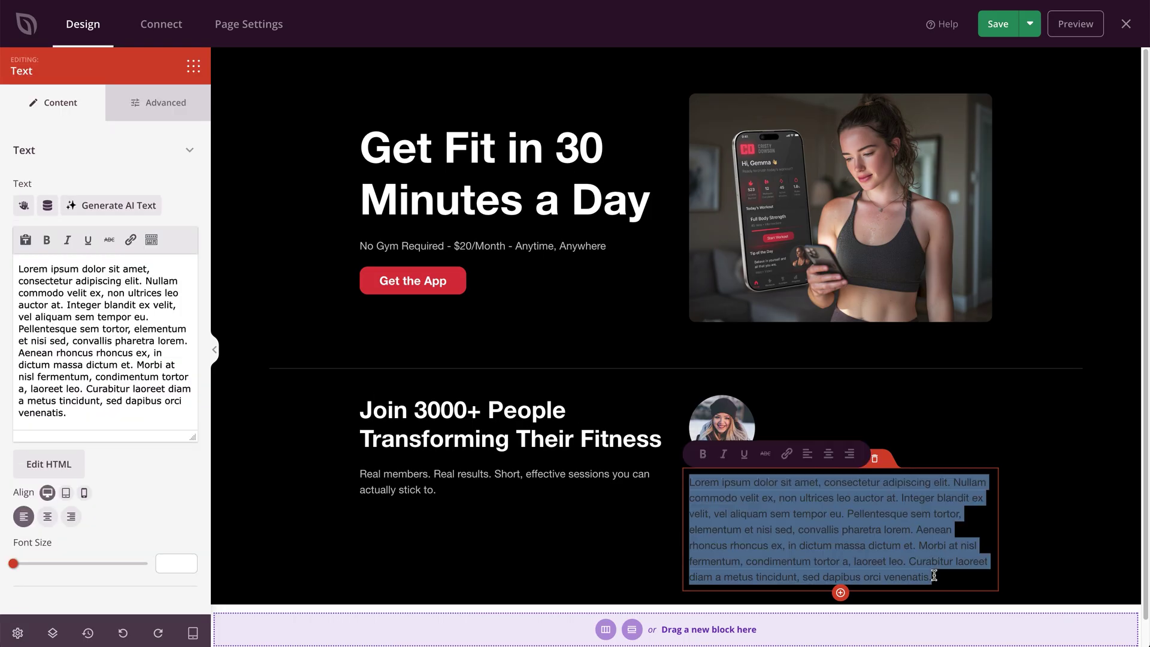
key(BackSpace)
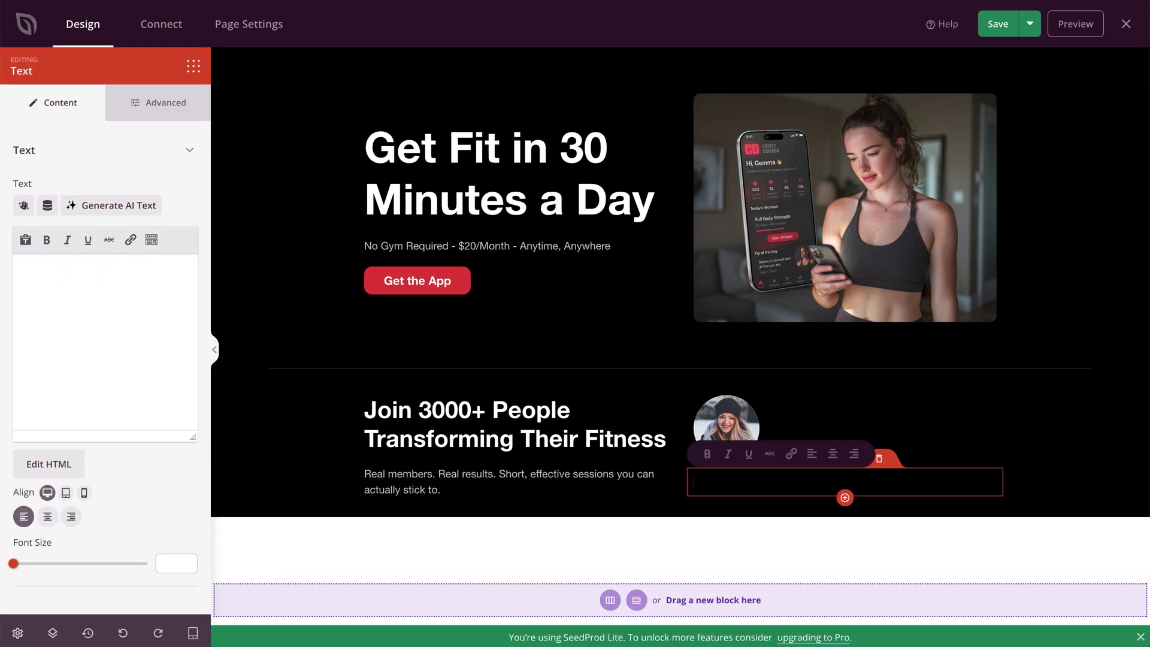
text("I never thought I’d stick to fitness until this app. Cristy makes it so easy!" Sophie R.)
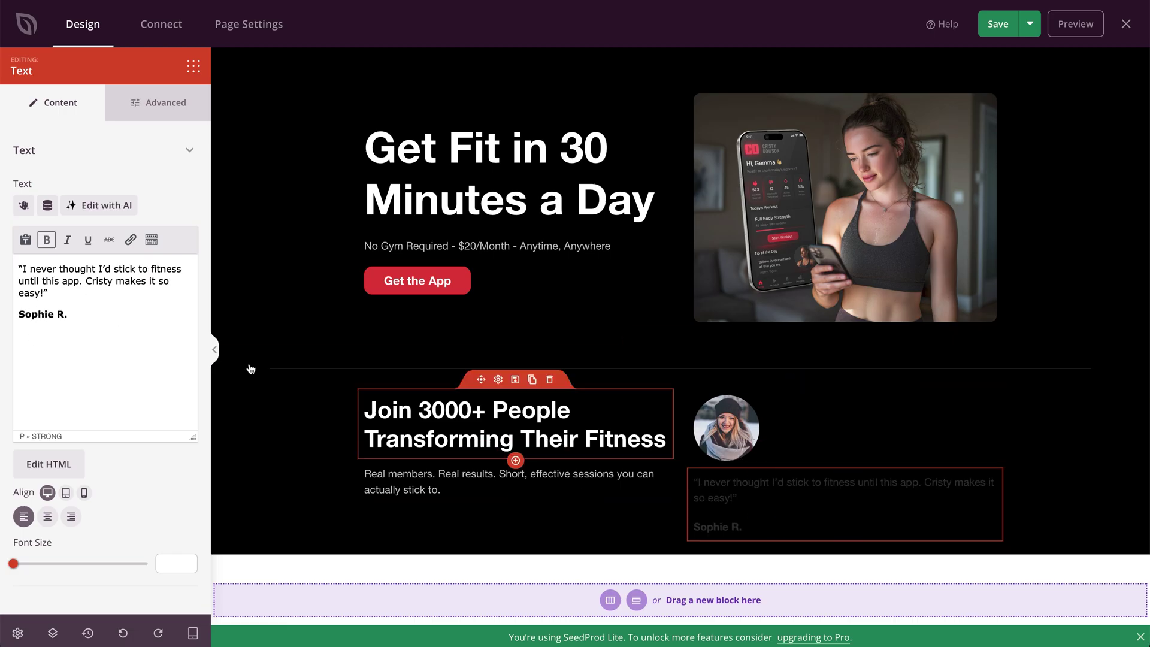
Step: Add five star emojis after the client's name in the testimonial text
right_click(84, 316)
click(78, 314)
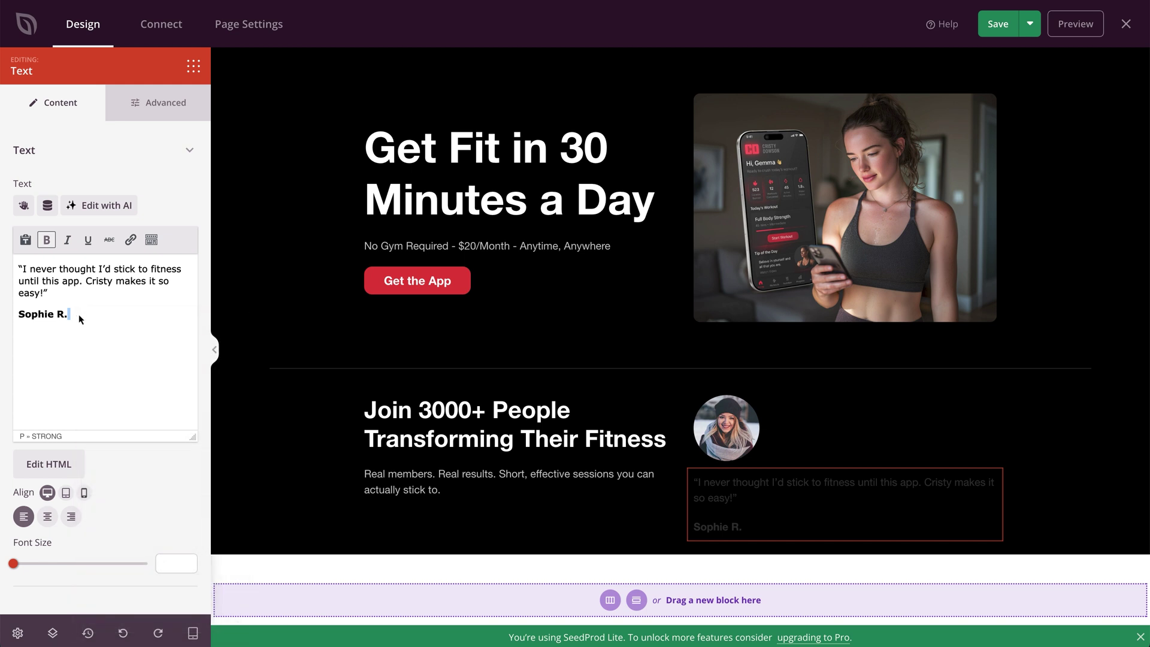
right_click(85, 315)
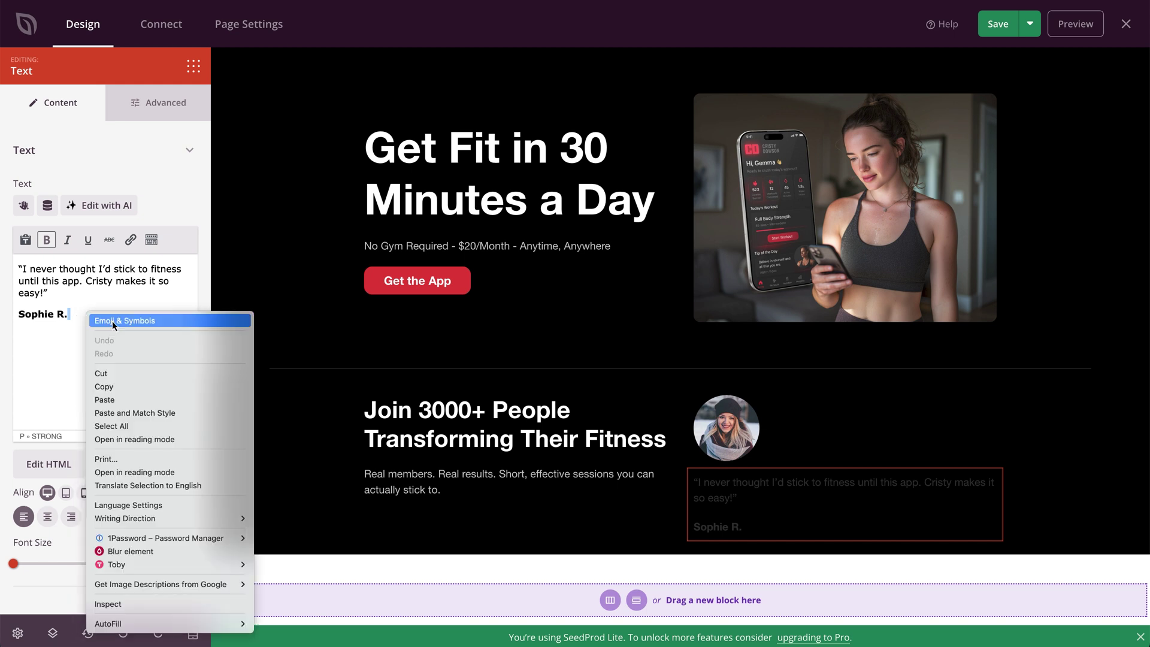
click(113, 322)
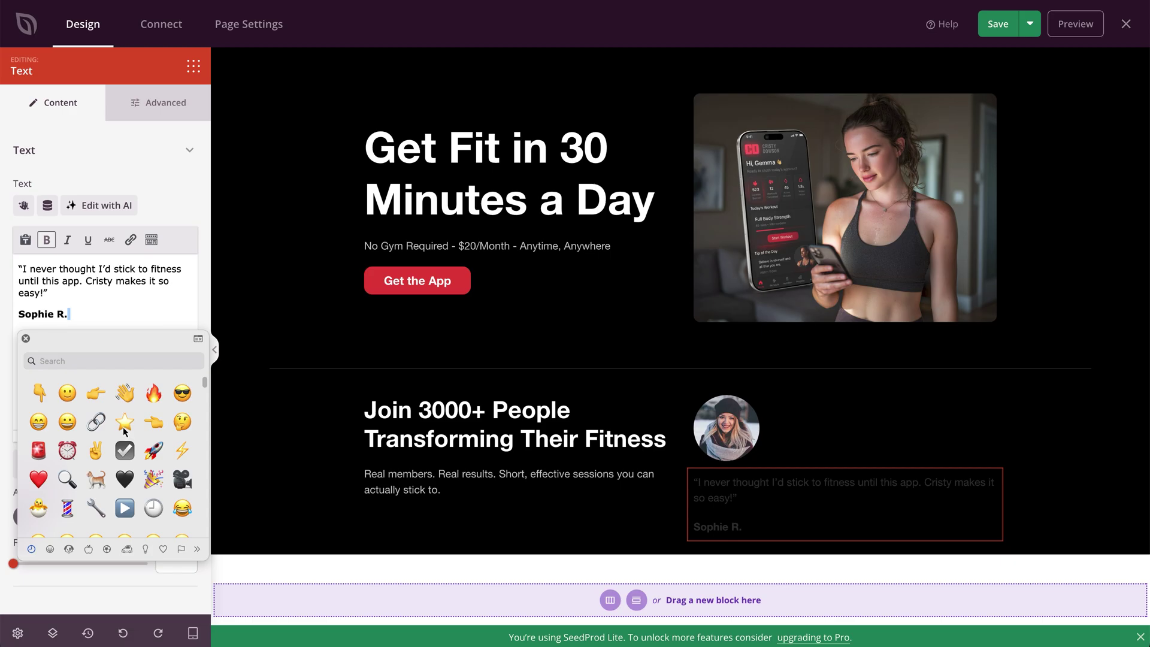
click(124, 423)
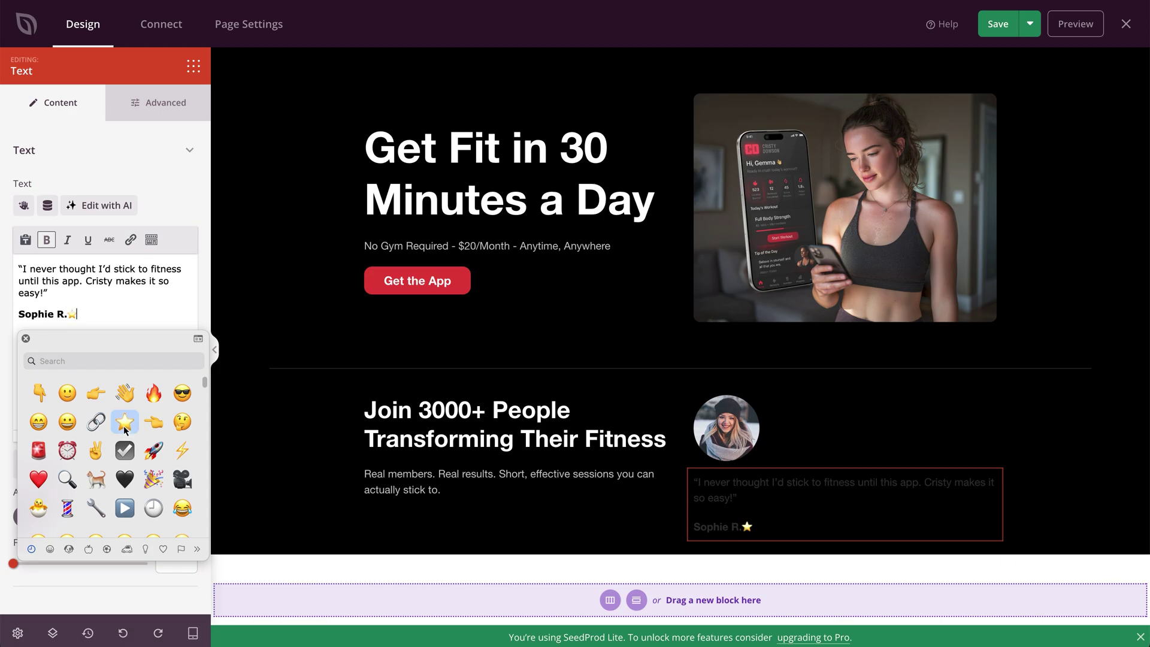
click(27, 339)
double_click(78, 313)
click(93, 310)
key(ctrl+v)
key(ctrl+v)
key(ctrl+v)
key(ctrl+v)
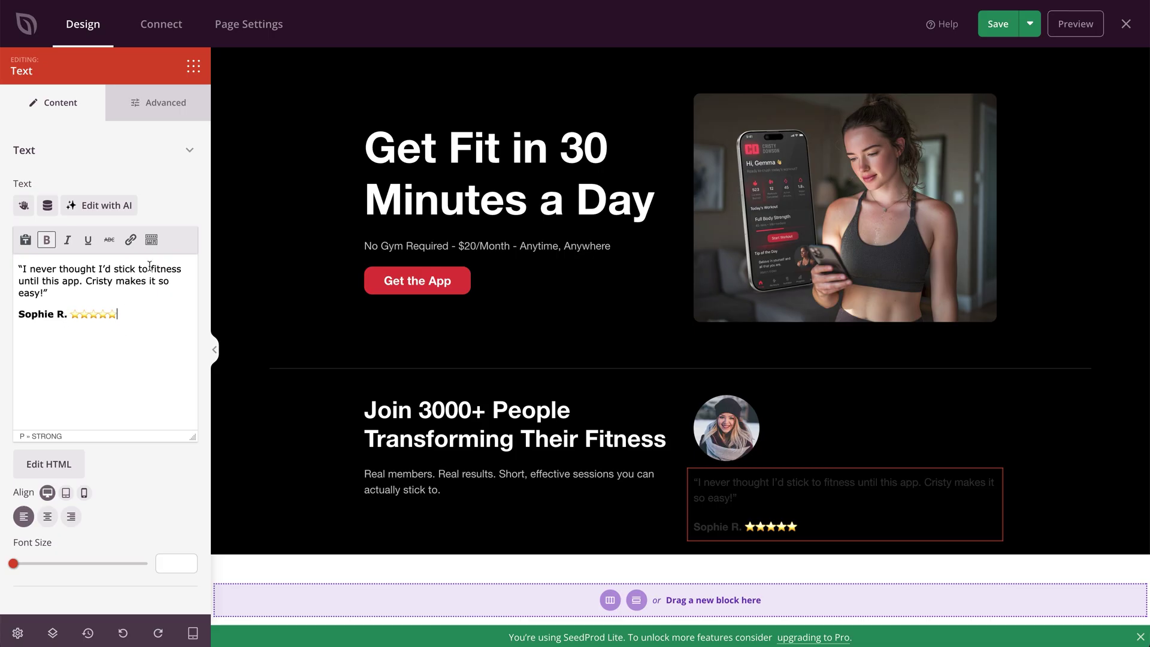
Step: Set the testimonial text's color to white using the global color palette
click(159, 102)
click(139, 212)
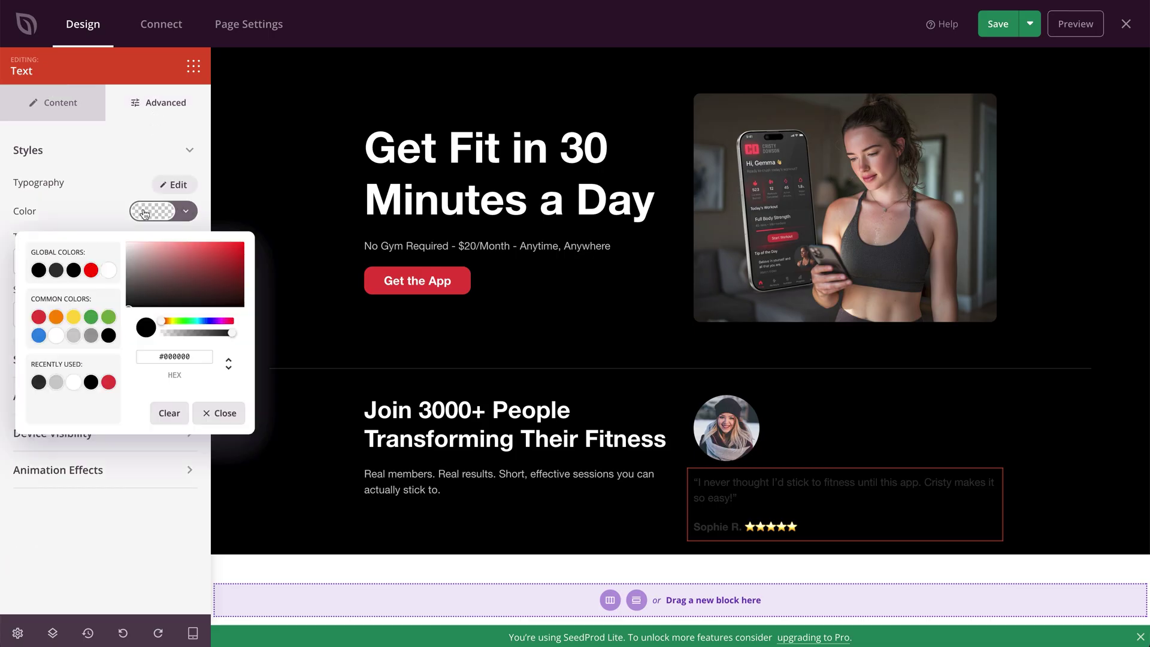
click(103, 274)
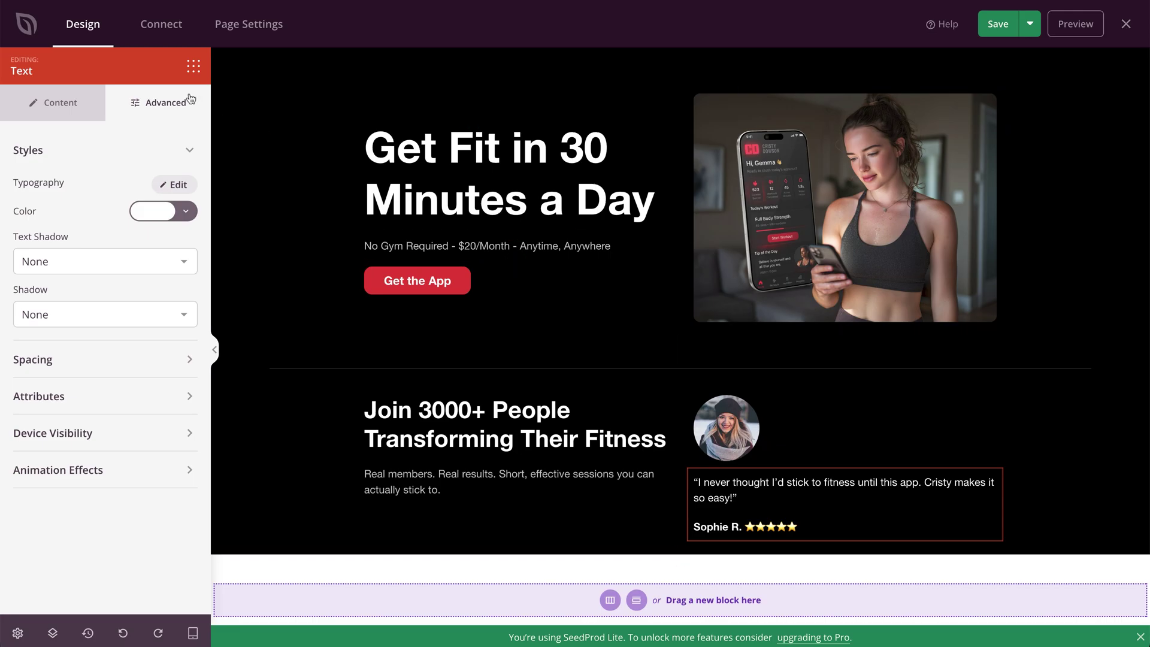
Step: Search the block library for "acc" to look up the accordion block, and clear the search
click(191, 71)
click(110, 106)
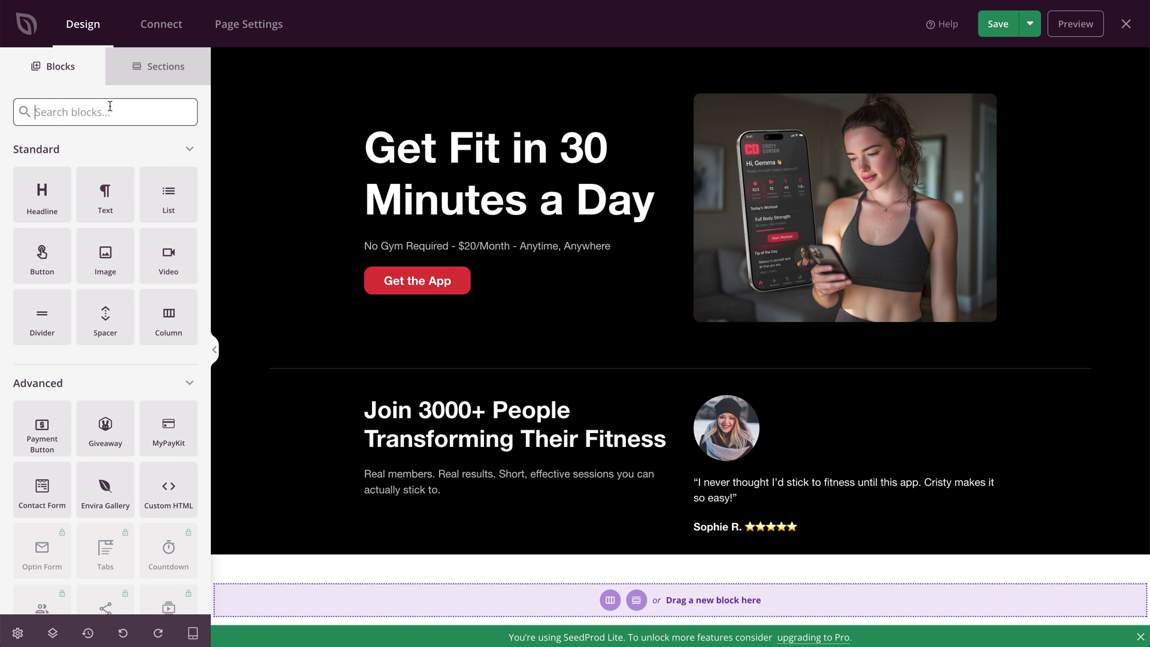
text(acc)
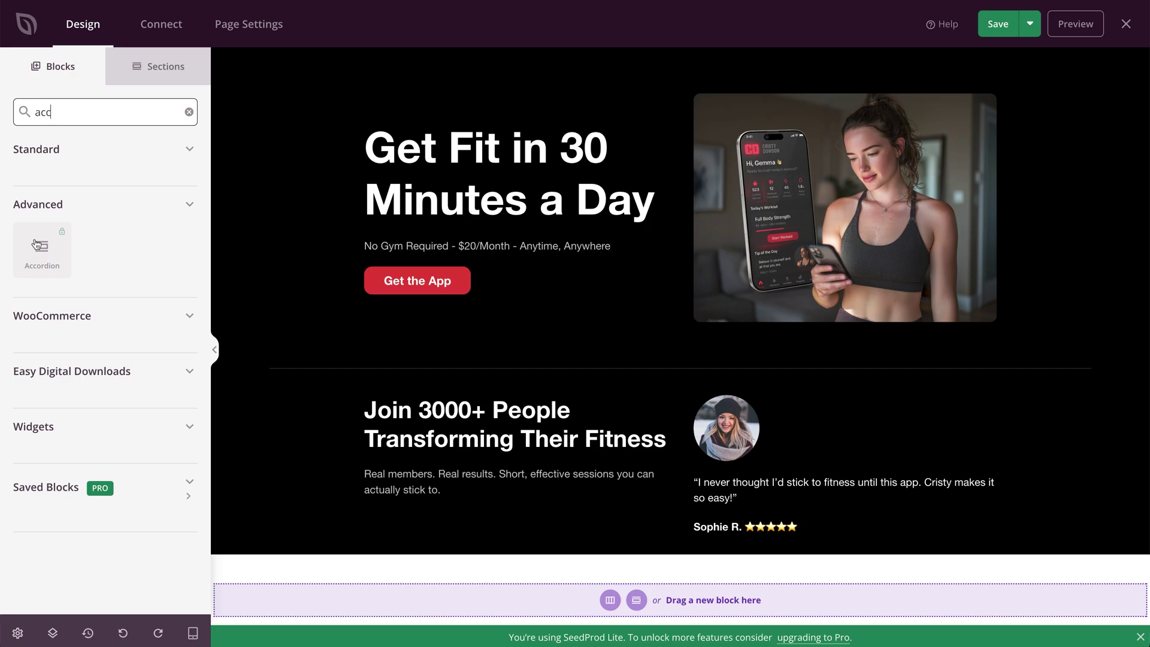
key(BackSpace)
key(BackSpace)
key(BackSpace)
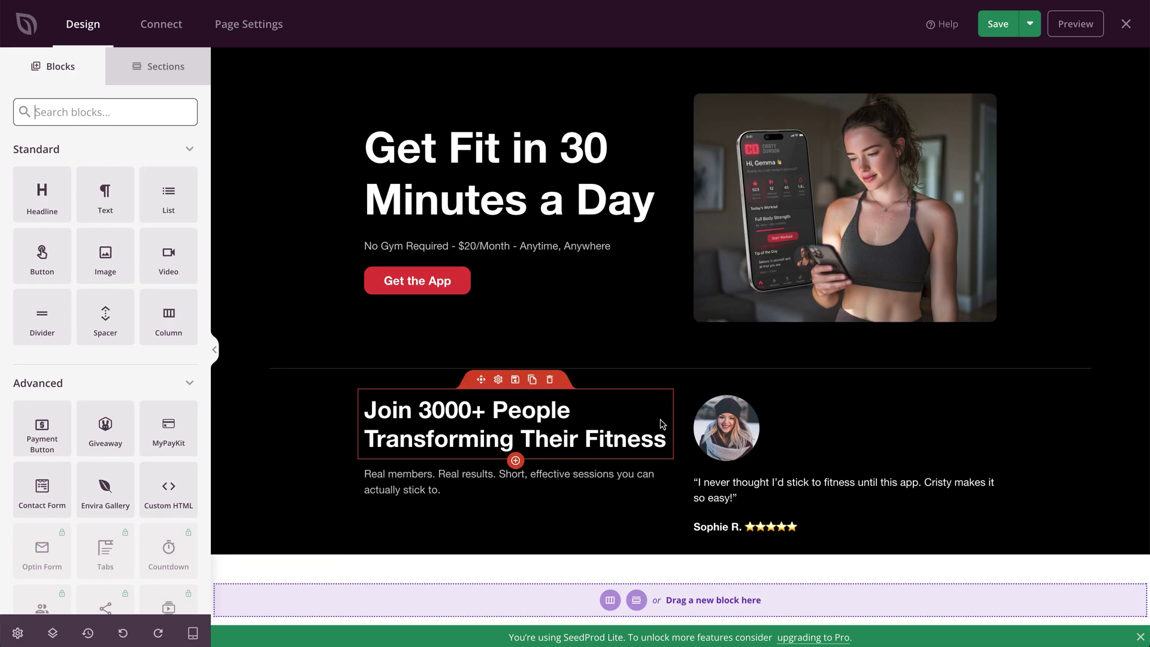
Step: Duplicate the divider row below the hero and move the copy beneath the testimonial row
click(636, 365)
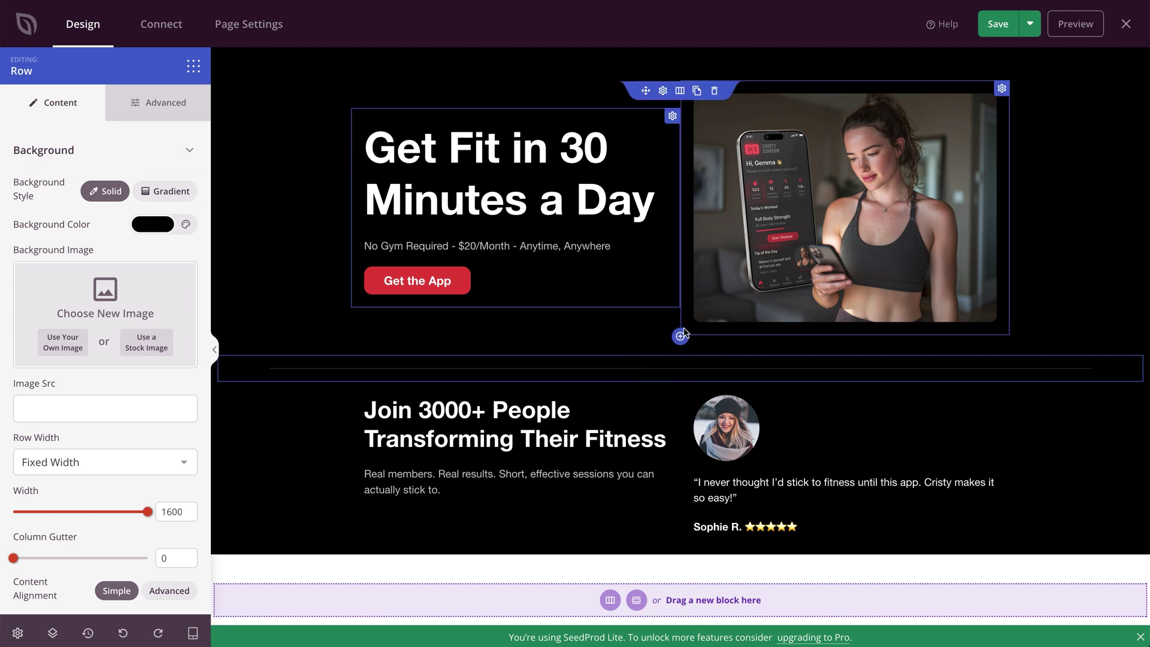
click(688, 345)
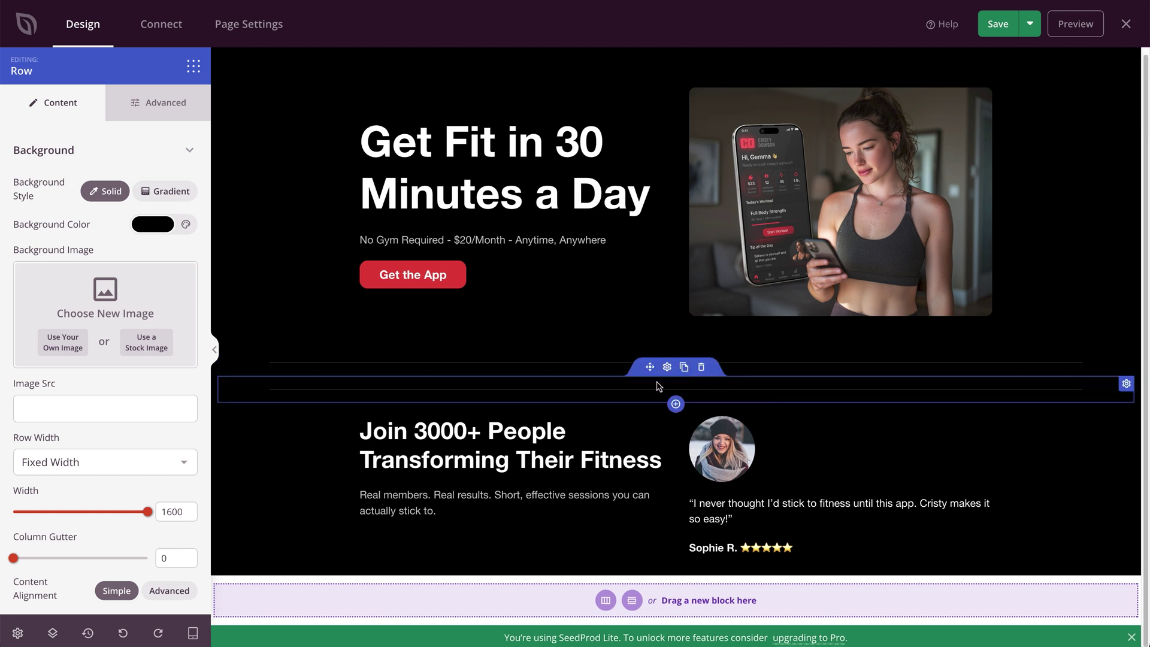
drag(641, 373, 646, 539)
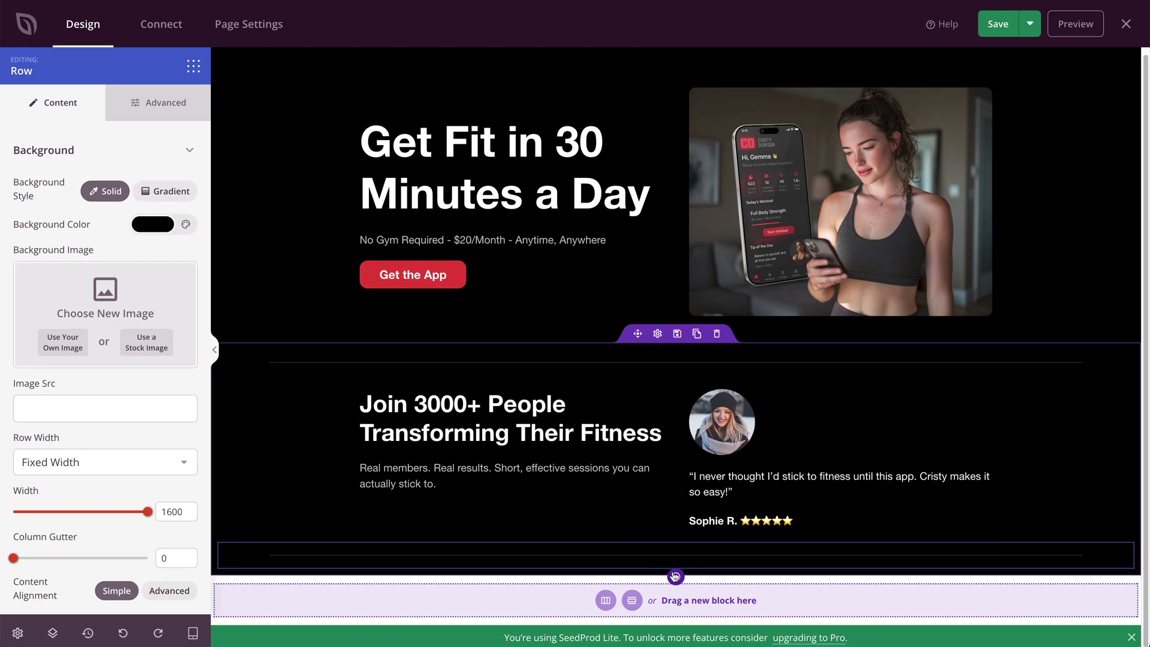
Step: Add a new section with a single-column layout below the testimonial section
click(677, 576)
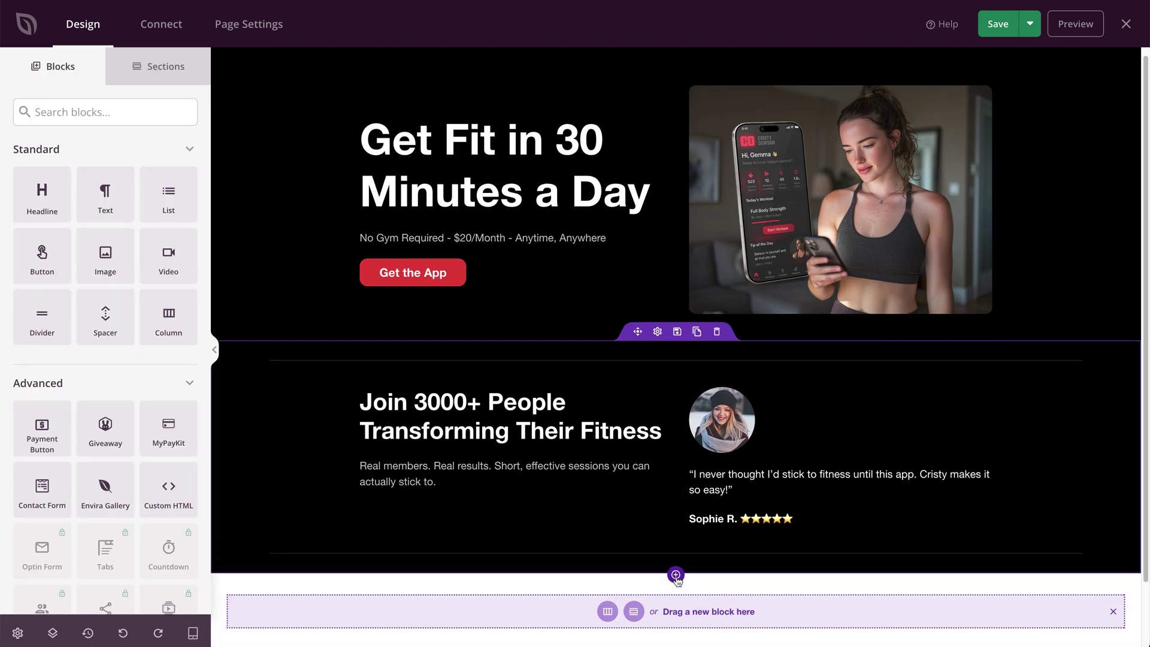
click(607, 615)
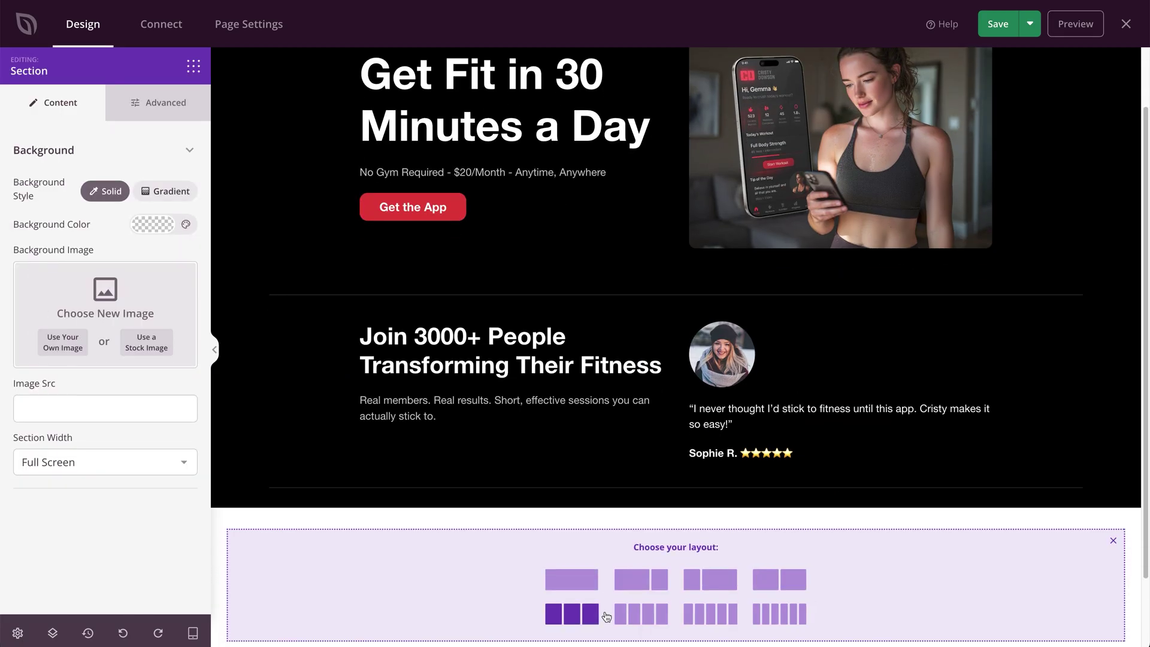
click(569, 573)
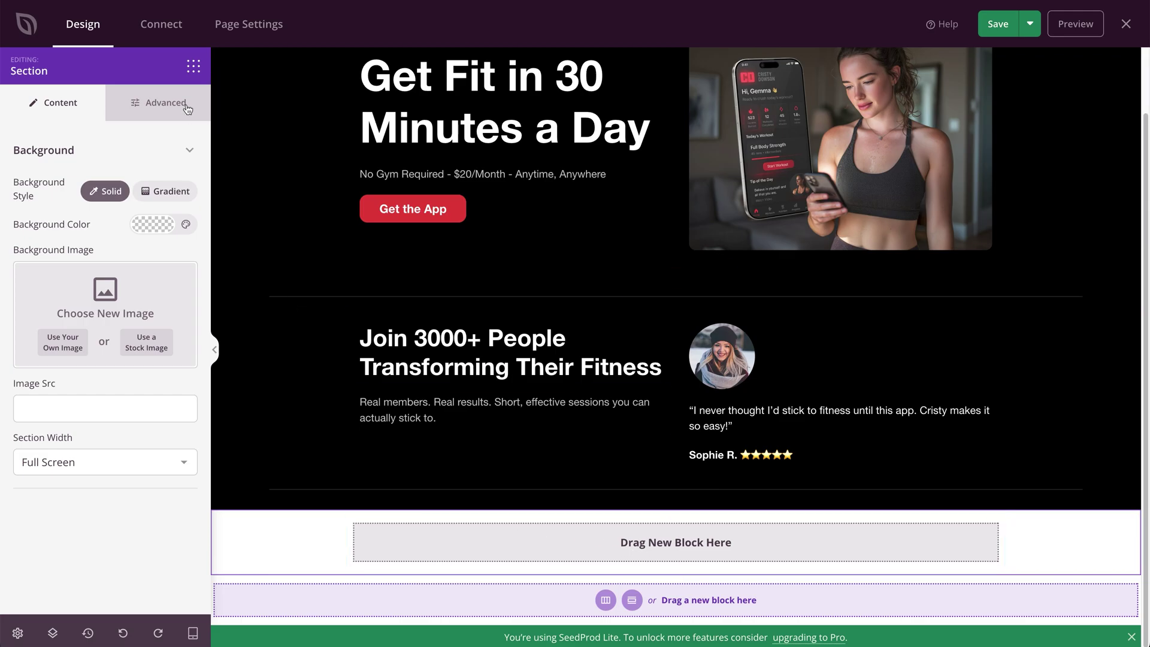
Step: Place a headline block in the new section with a text block beneath it
click(194, 72)
drag(42, 193, 595, 548)
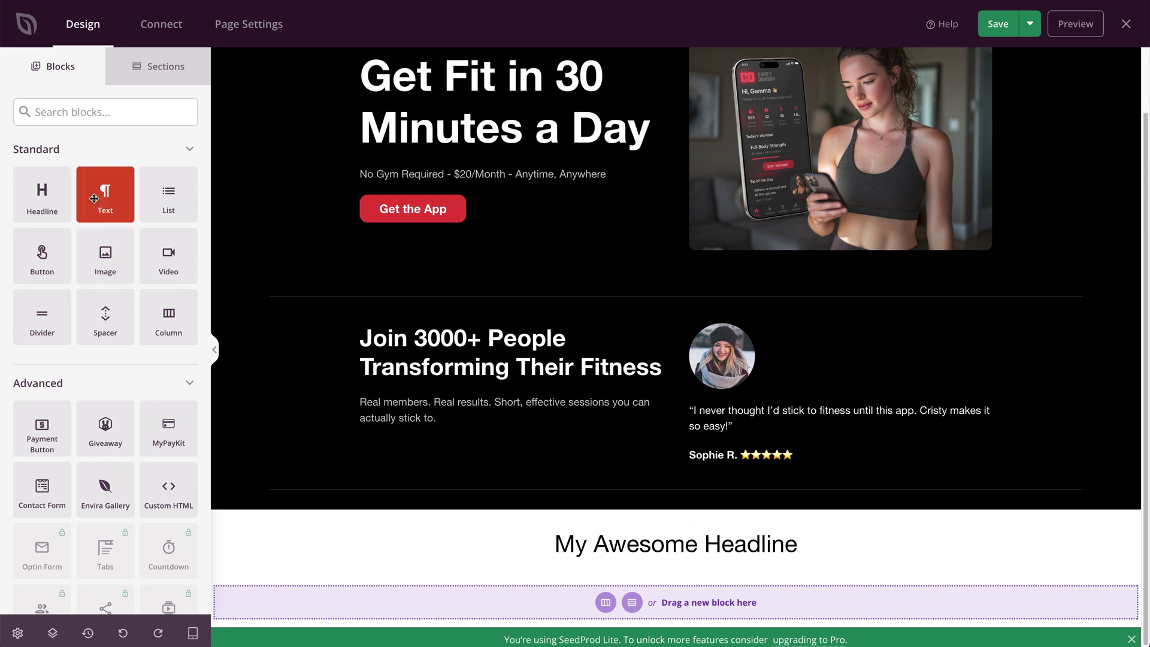
drag(98, 193, 614, 595)
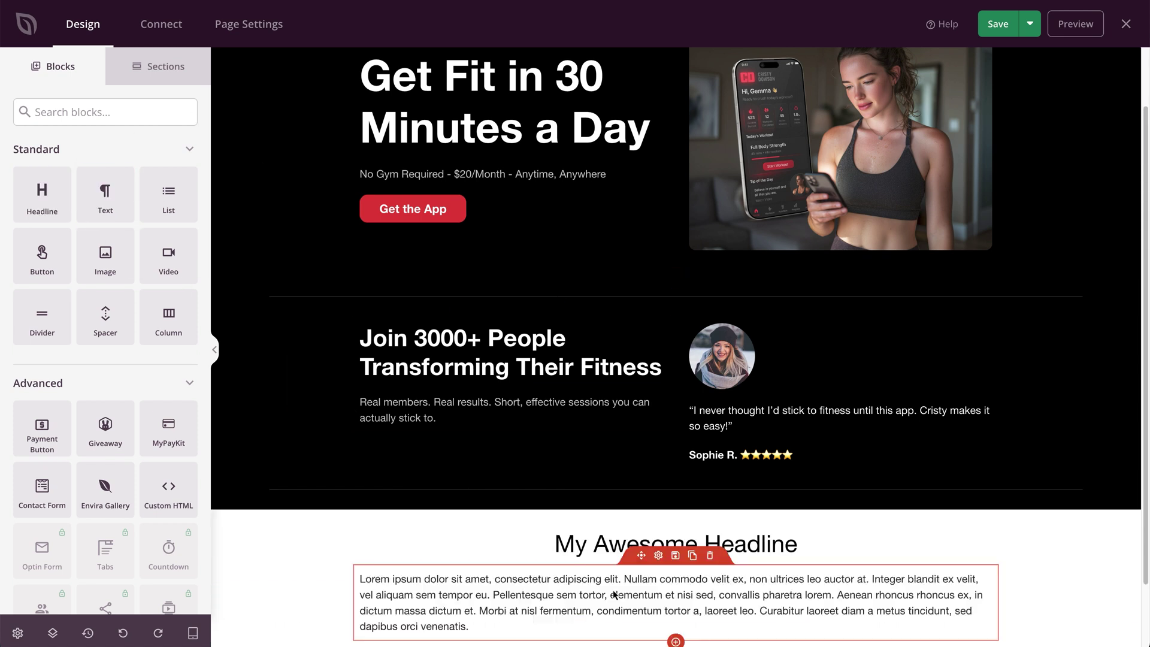
Step: Replace the new headline's placeholder with "Got Questions? We've Got Answers."
click(580, 553)
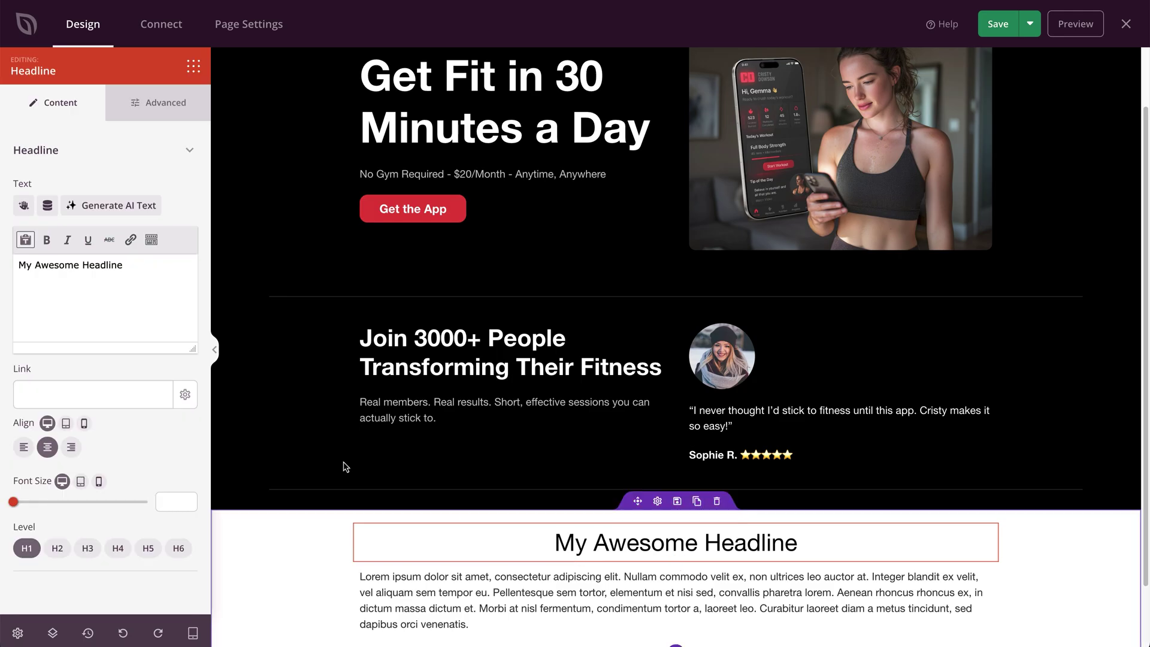
click(138, 337)
key(ctrl+a)
text(Got Questions? We've Got Answers.)
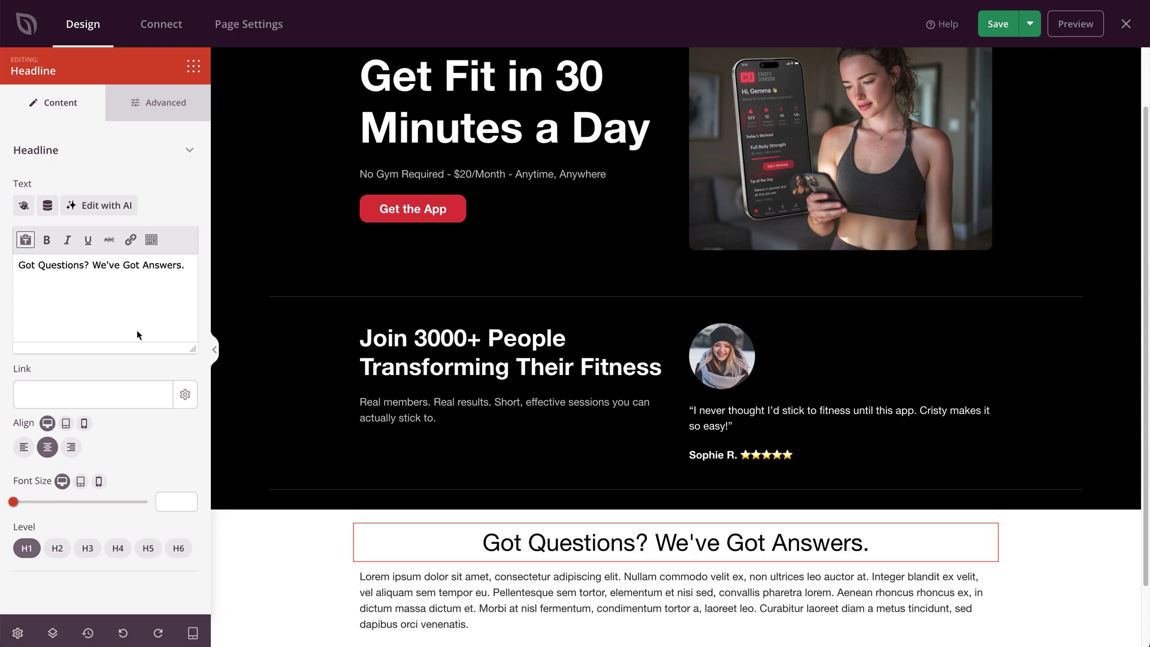
Step: Align the "Got Questions? We've Got Answers." headline left and make all of its text bold
click(23, 447)
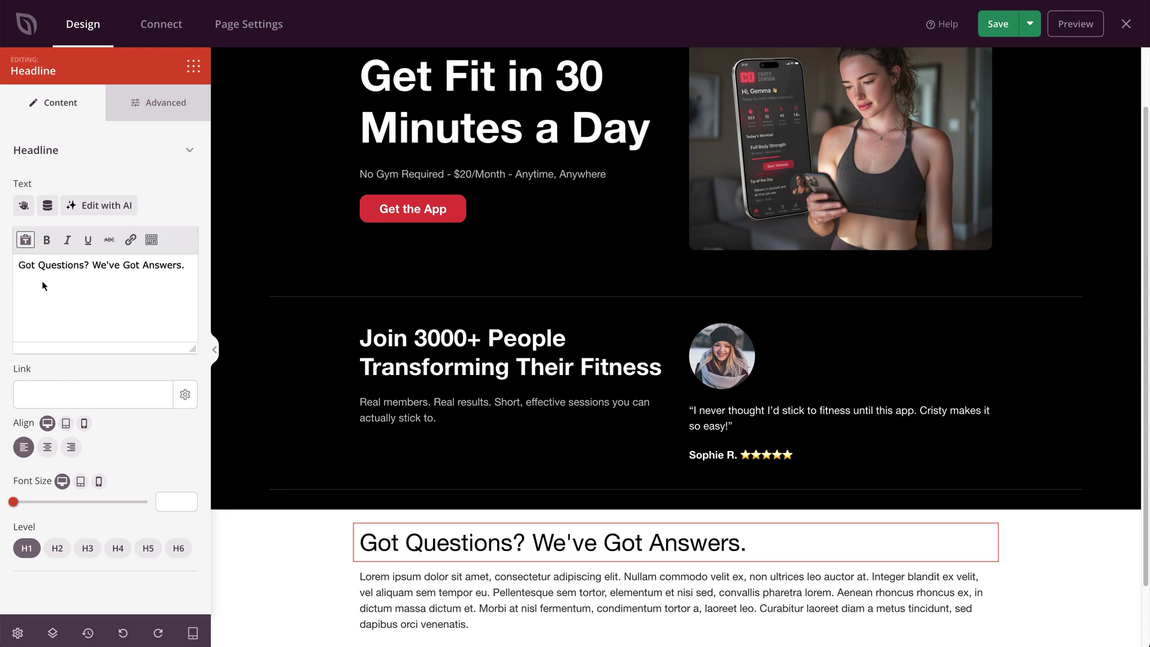
drag(18, 264, 181, 261)
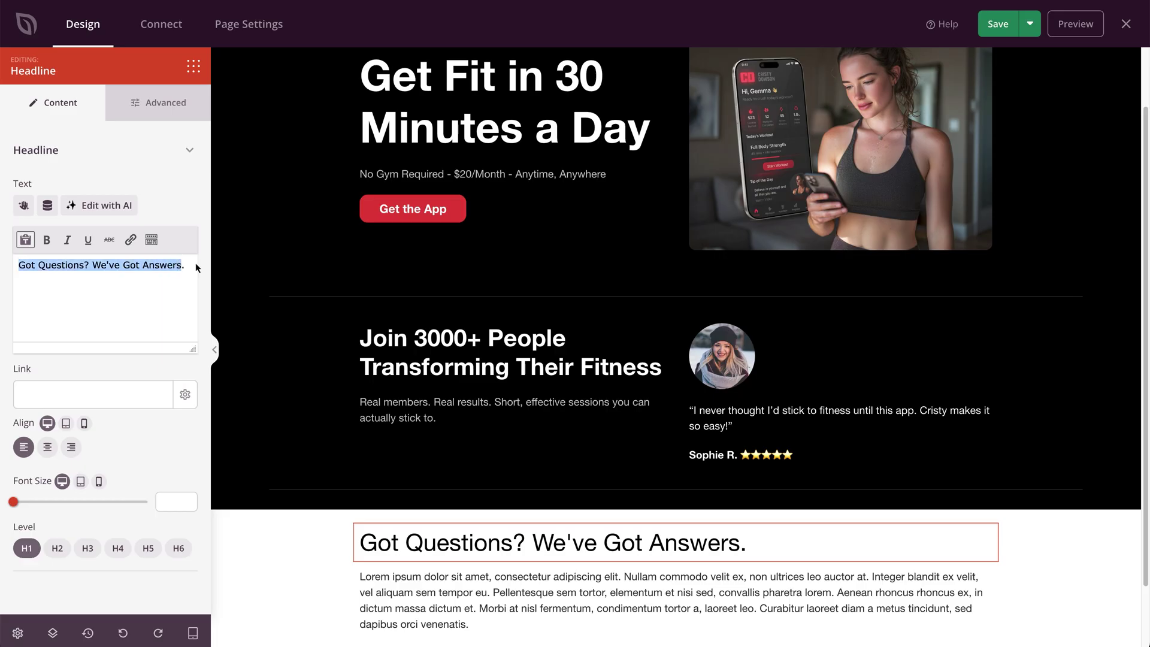
triple_click(195, 267)
click(46, 240)
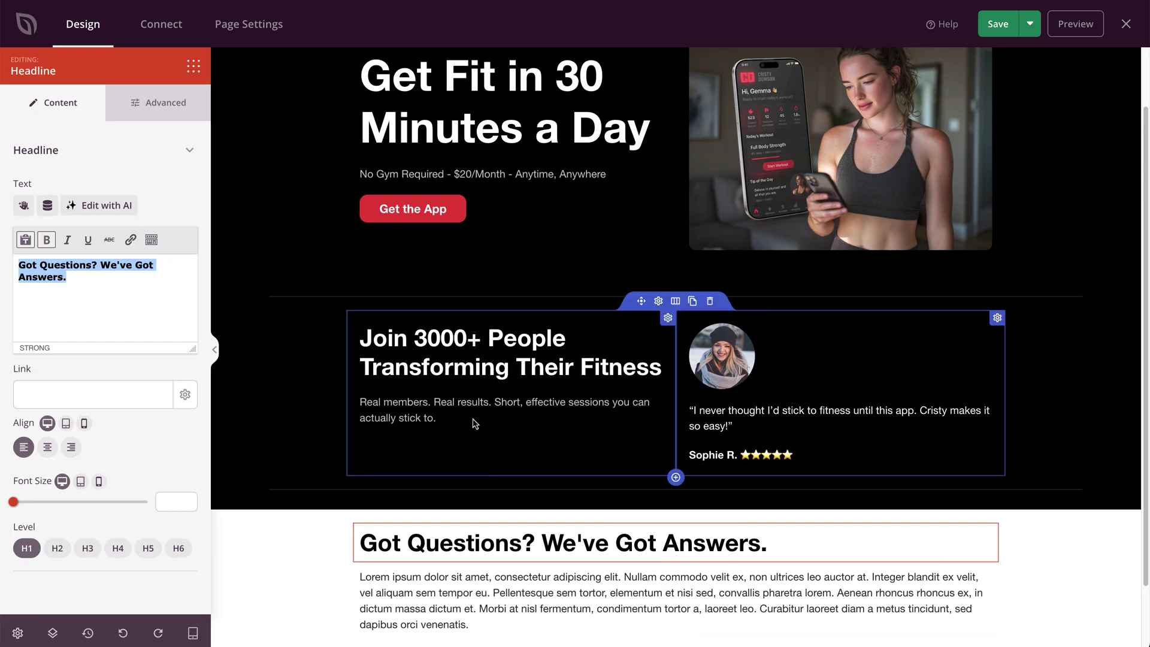
Step: Set the heading level of the "Join 3000+ People" and "Got Questions?" headlines to H2
click(463, 367)
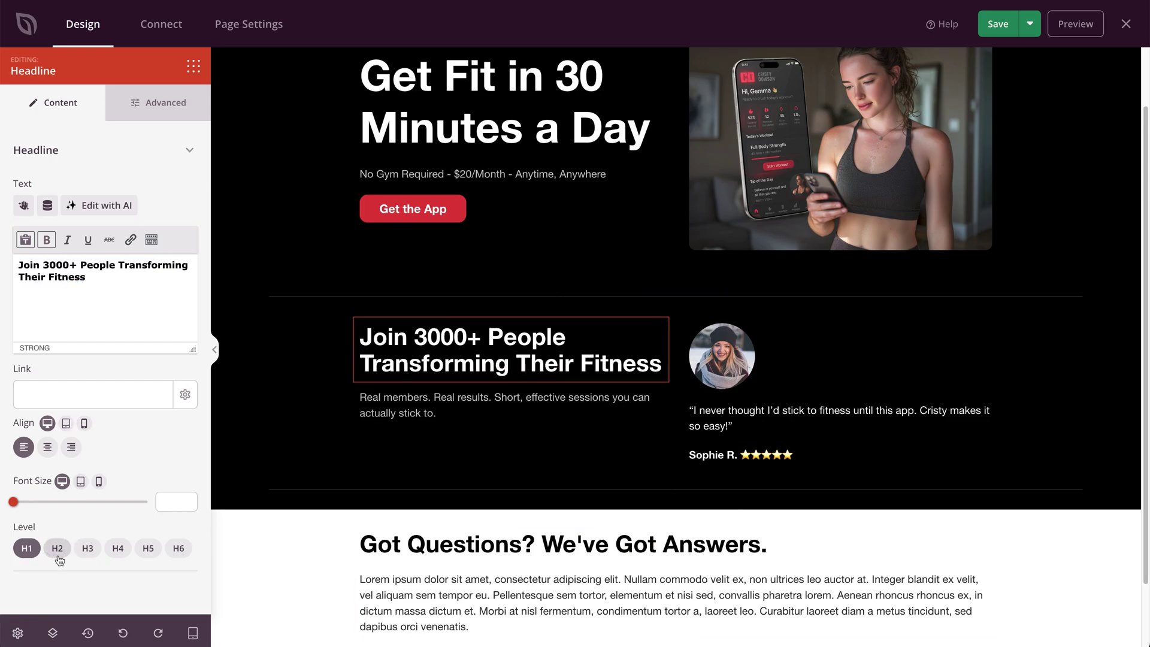
click(87, 548)
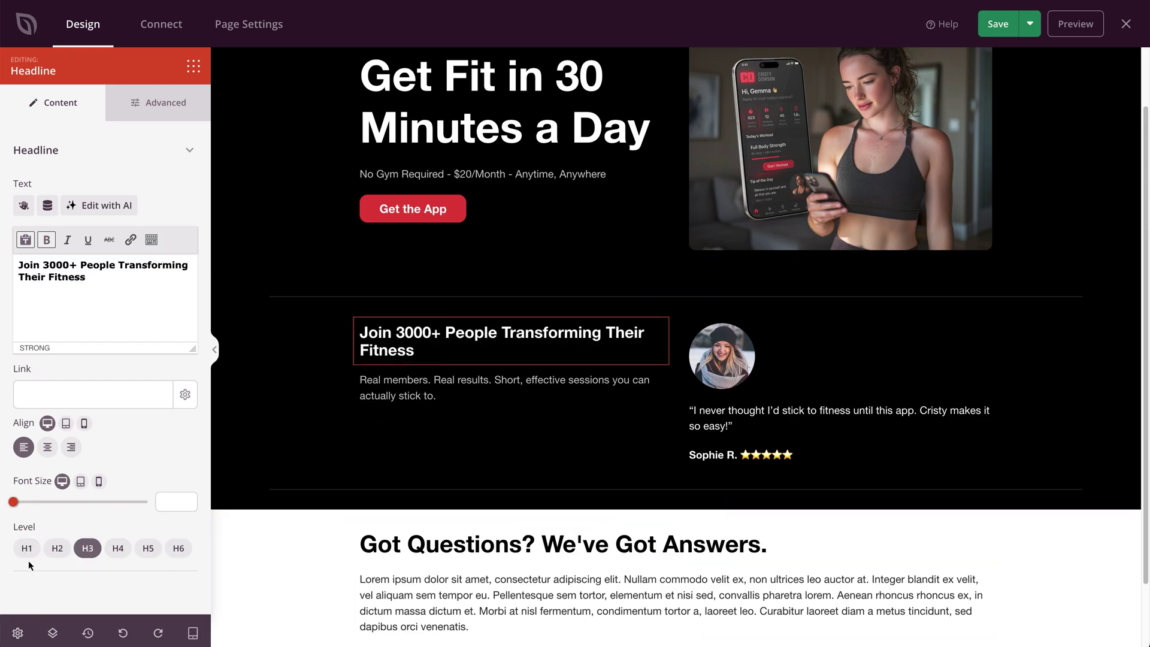
click(58, 548)
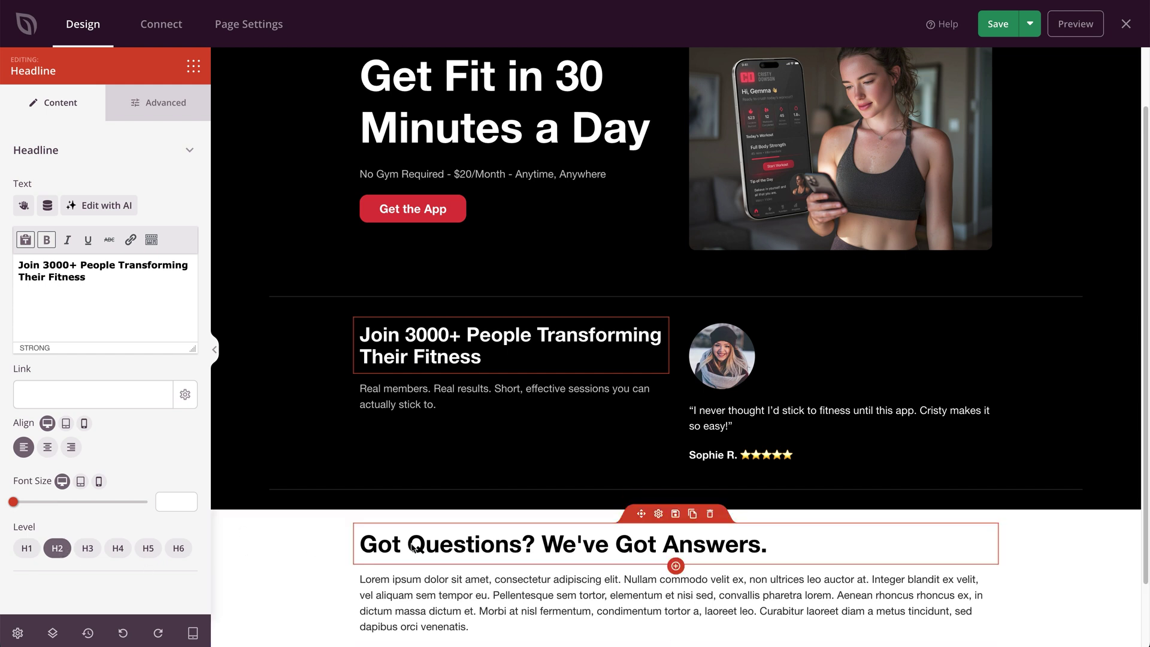
click(413, 546)
click(58, 548)
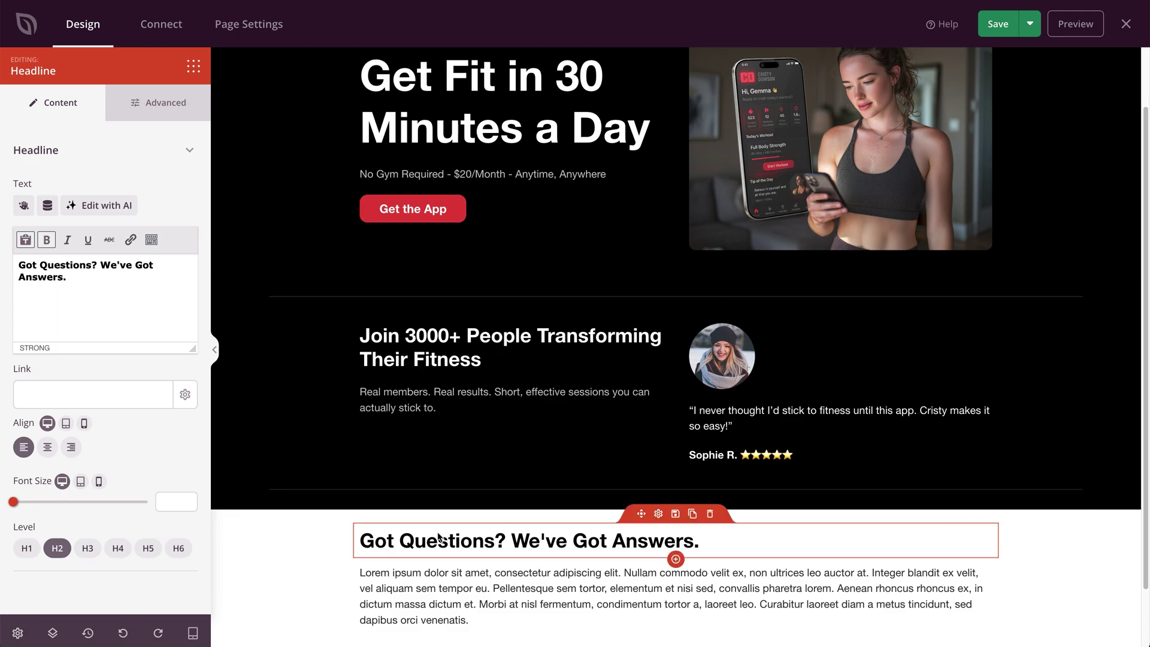
Step: Replace the placeholder paragraph with "Do I need equipment?" in bold and the answer "Nope! All workouts are designed for home training - no gym required."
click(442, 617)
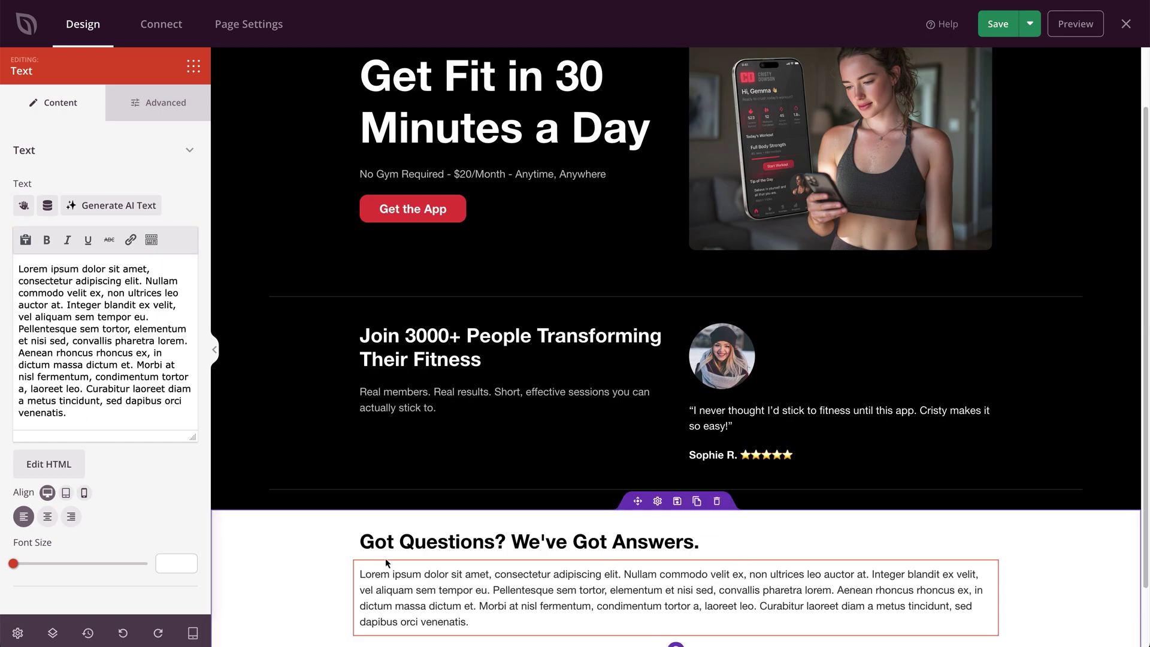
click(473, 622)
drag(473, 622, 358, 575)
key(BackSpace)
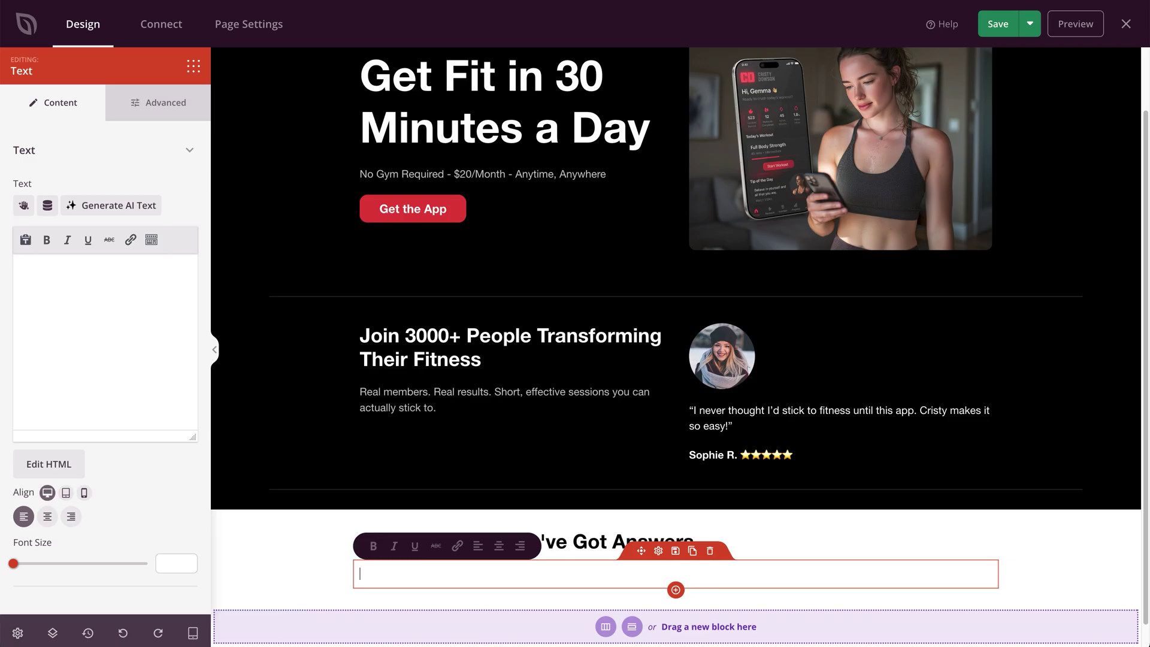
text(Do I need equipment?  Nope! All workouts are designed for home training - no gym required.)
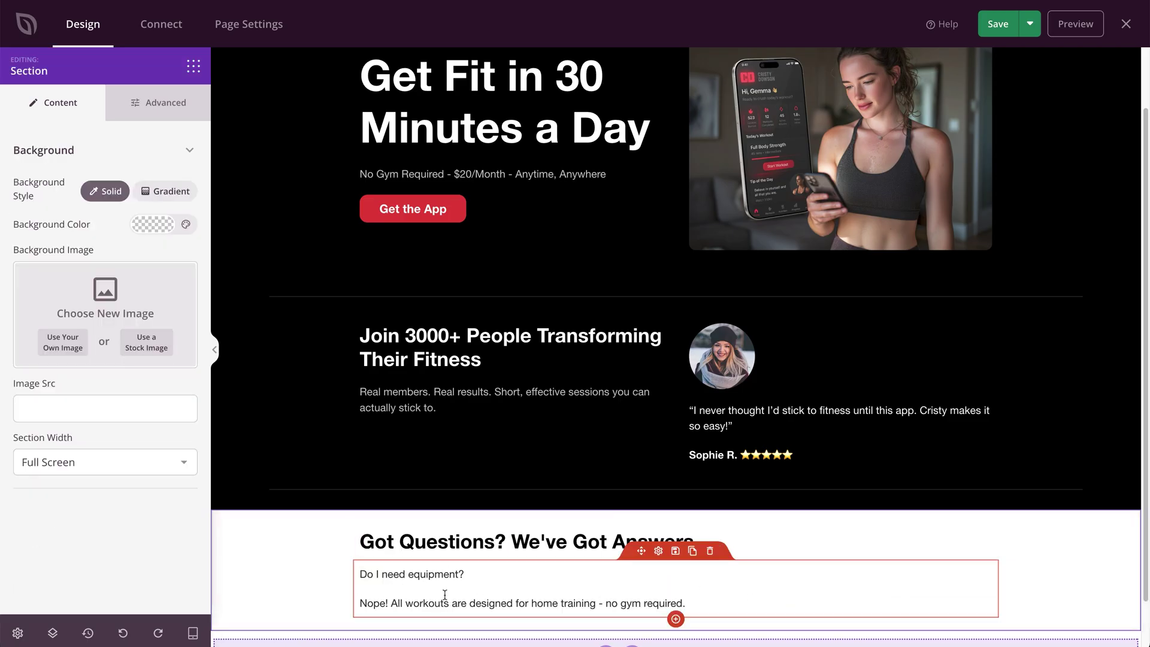
drag(467, 573, 359, 574)
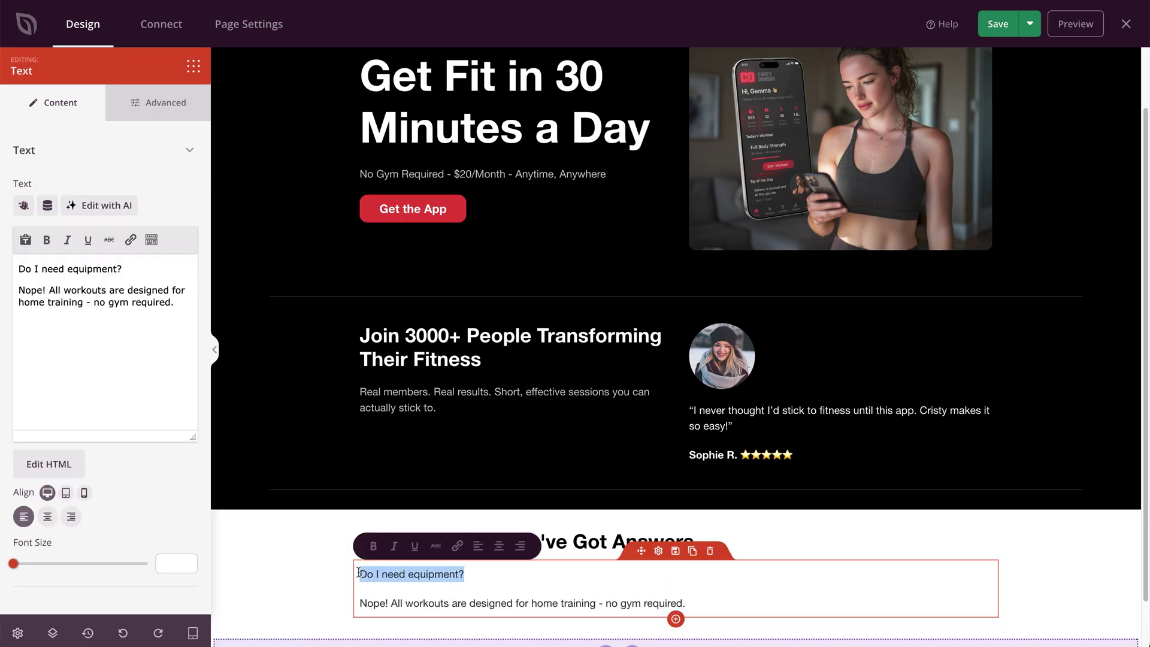
click(372, 547)
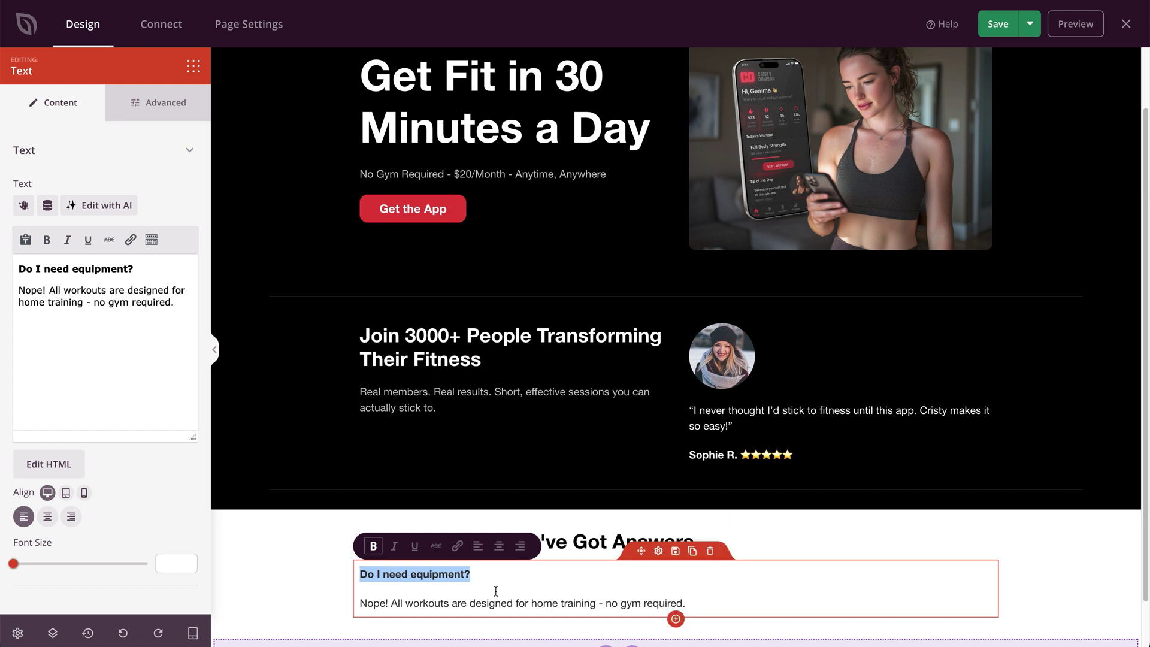
Step: Set the background color of the questions section to black (#000000)
click(298, 574)
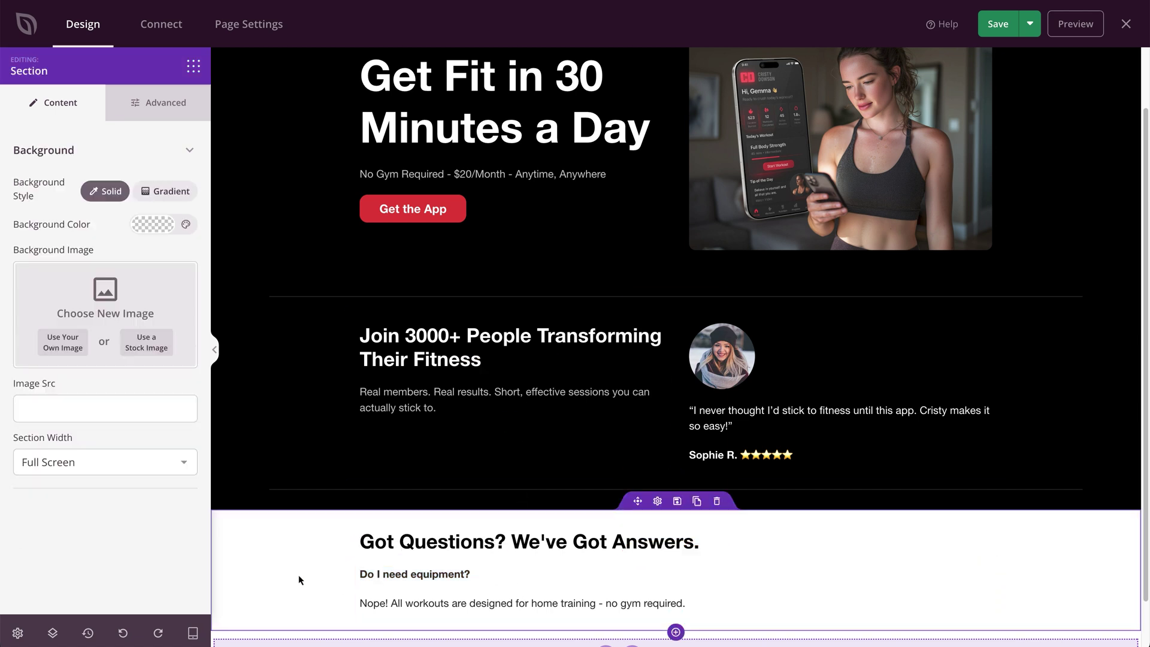
click(153, 224)
click(40, 286)
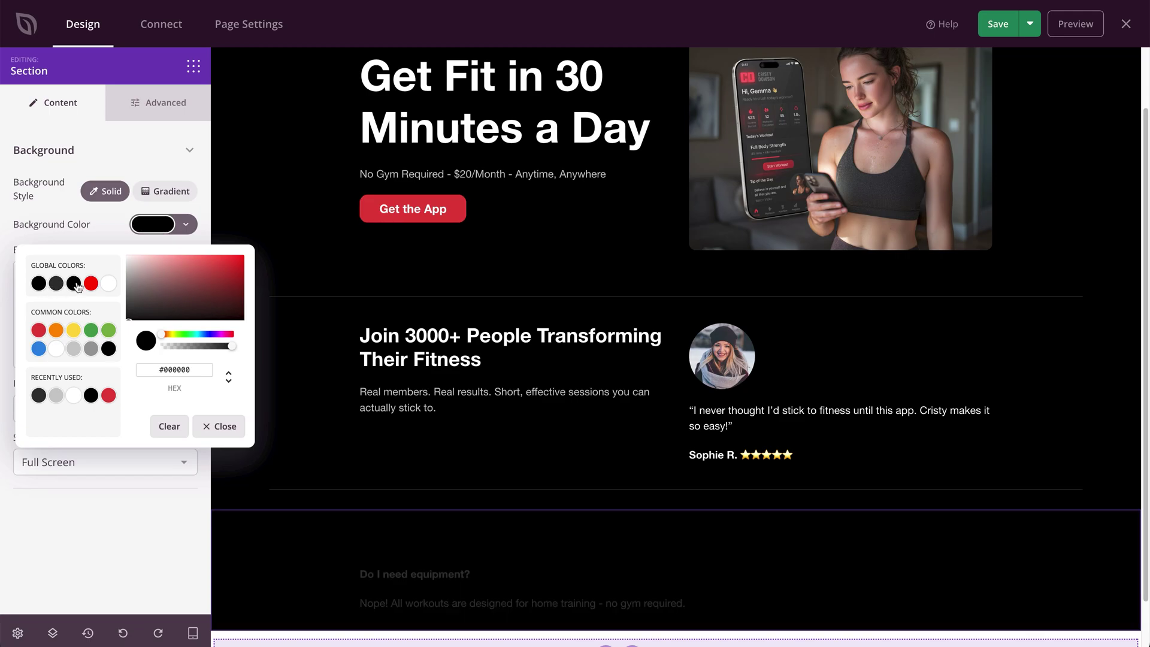
Step: Set the text color of the "Got Questions? We've Got Answers." headline to white (#FFFFFF)
click(444, 553)
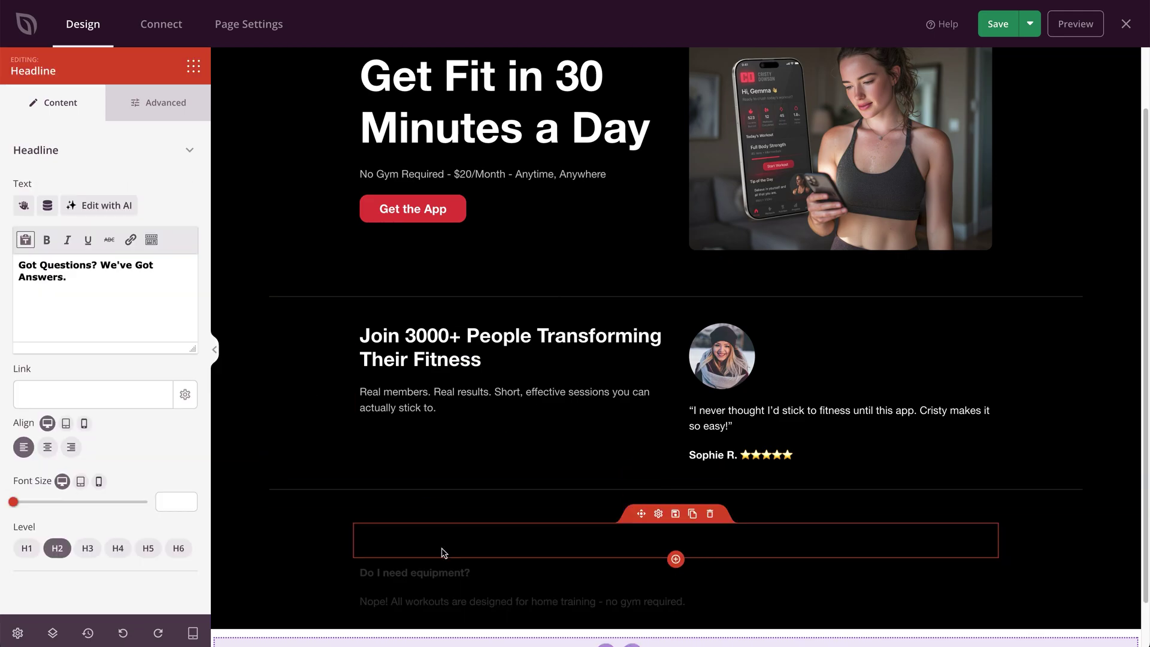
click(152, 102)
click(140, 221)
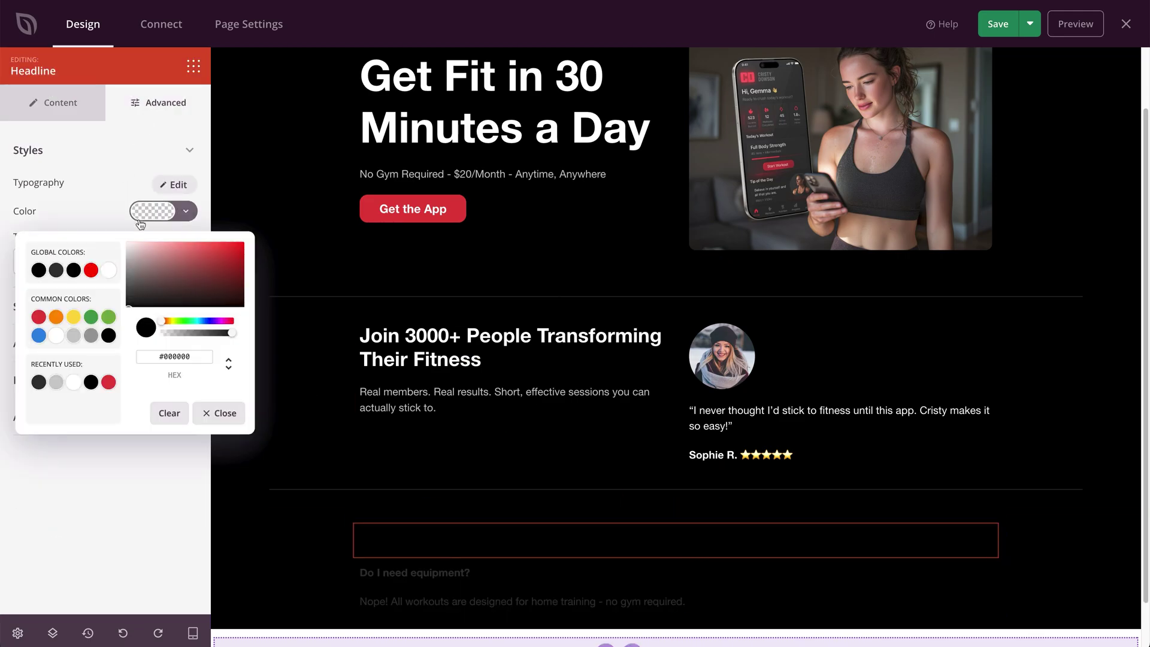
click(108, 270)
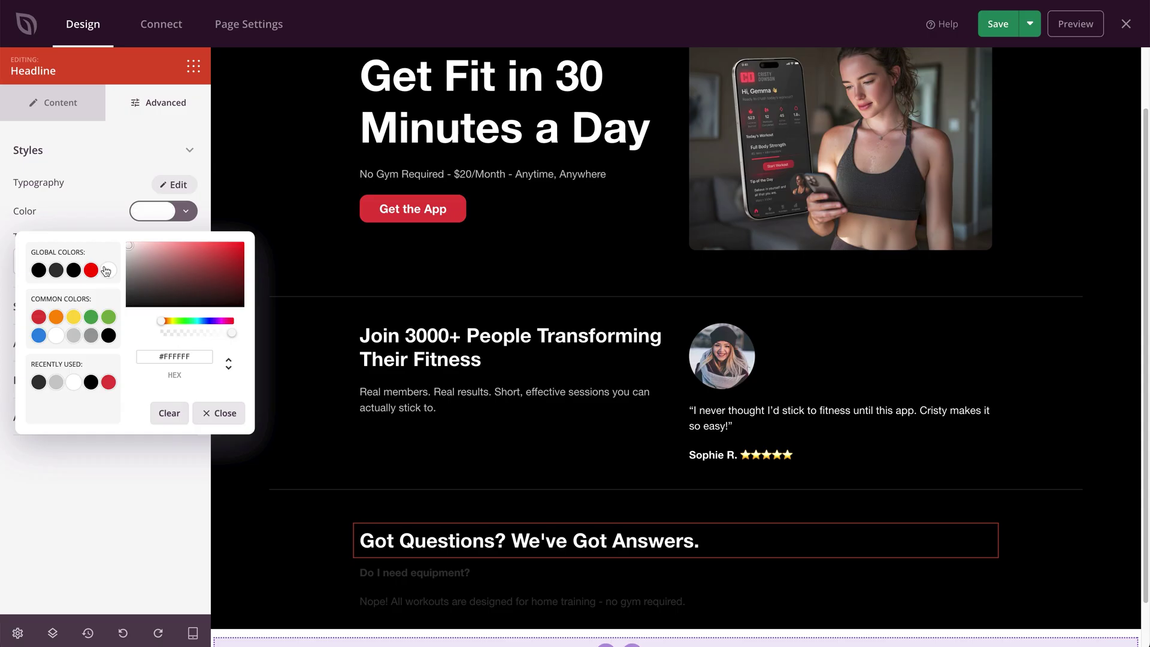
Step: Set the color of the "Do I need equipment?" question and answer text to light gray (#CCCCCC)
click(493, 588)
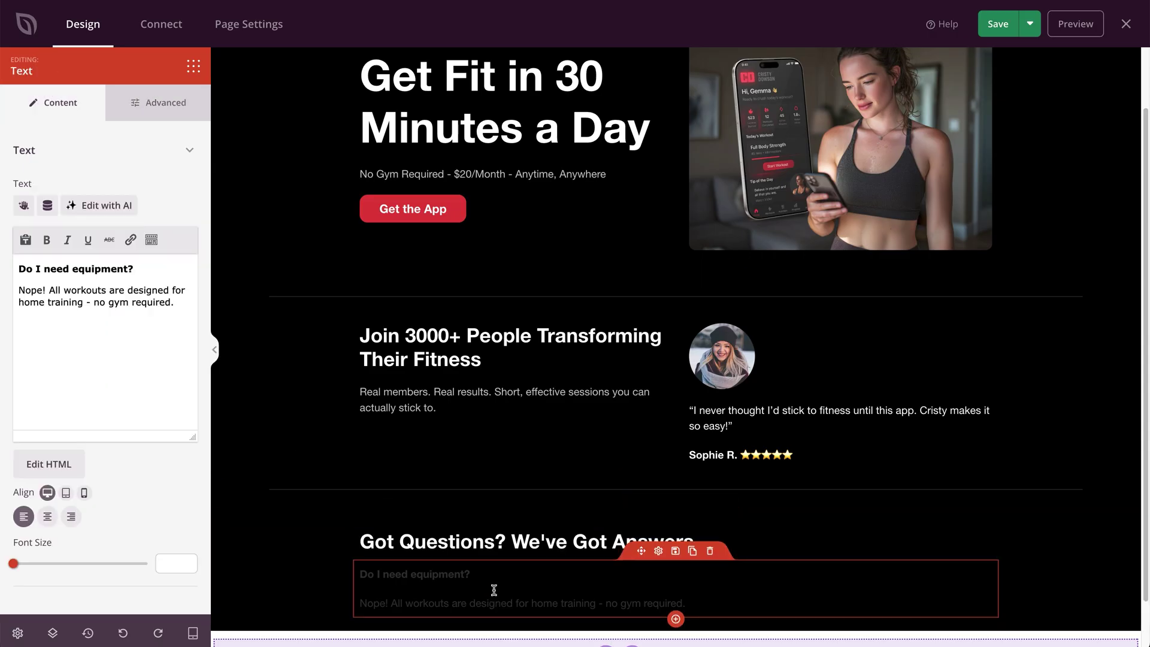
click(144, 118)
click(185, 211)
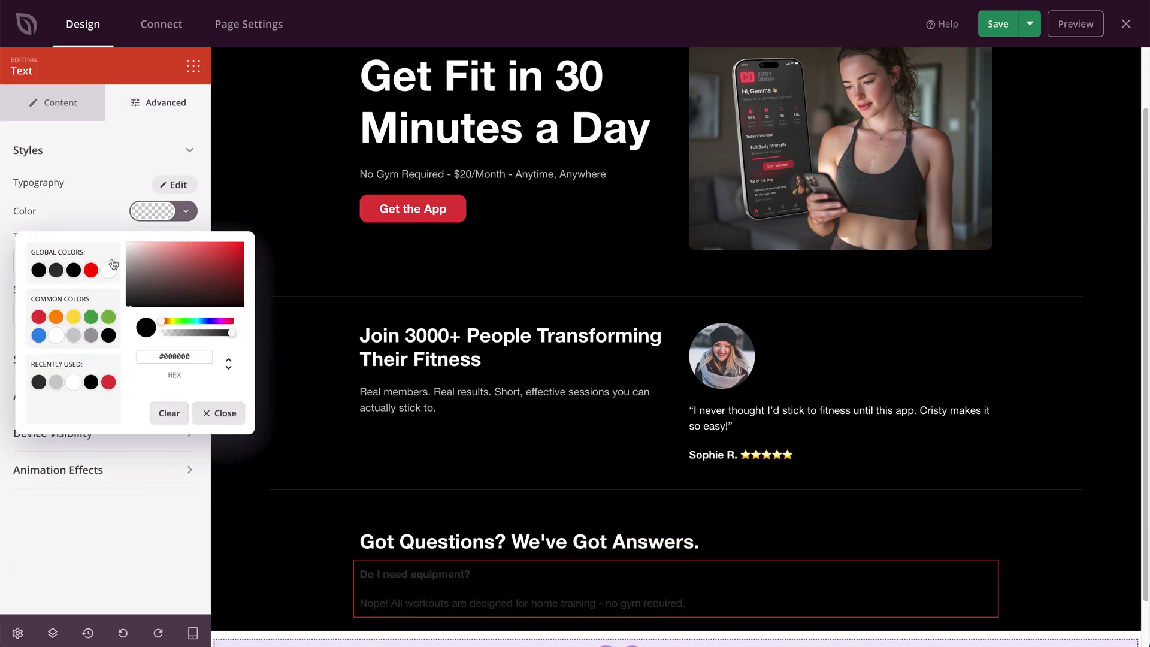
click(79, 339)
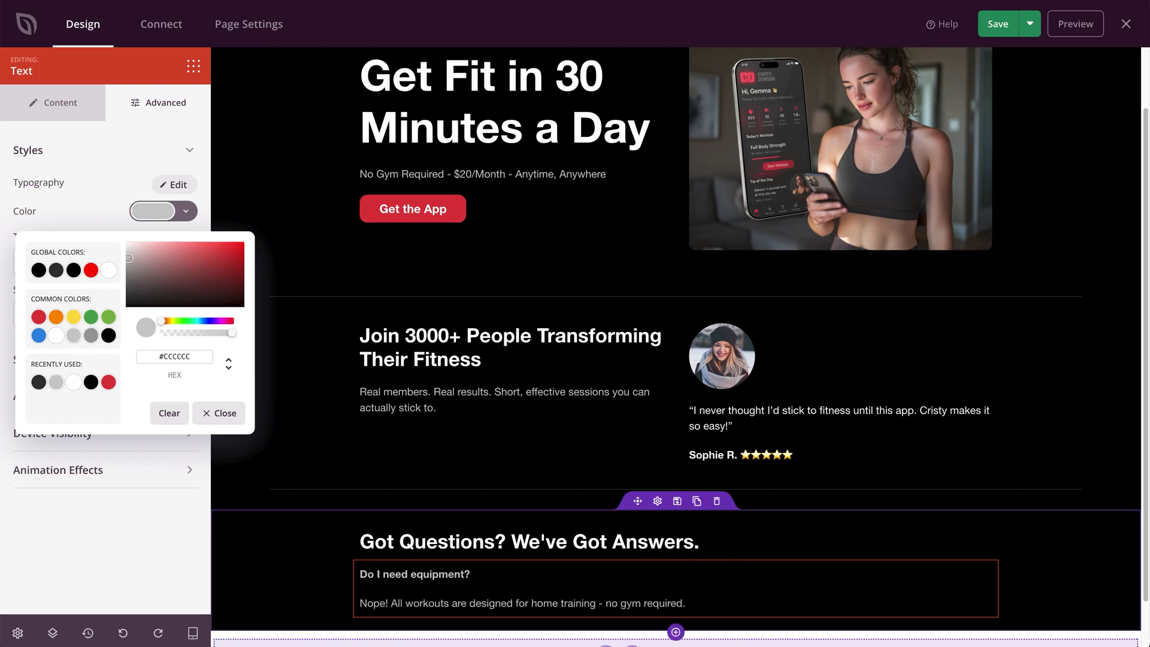
Step: Review the finished landing page from the hero down to the FAQ section and save it
scroll(1144, 376, down, 3)
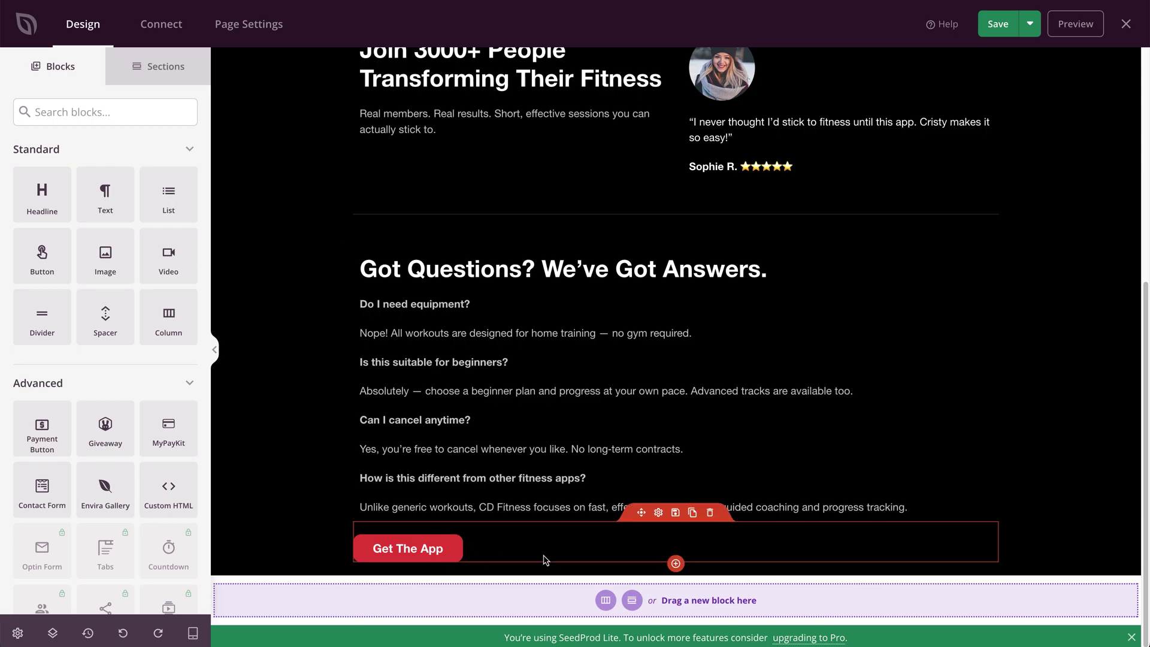
scroll(1132, 300, up, 5)
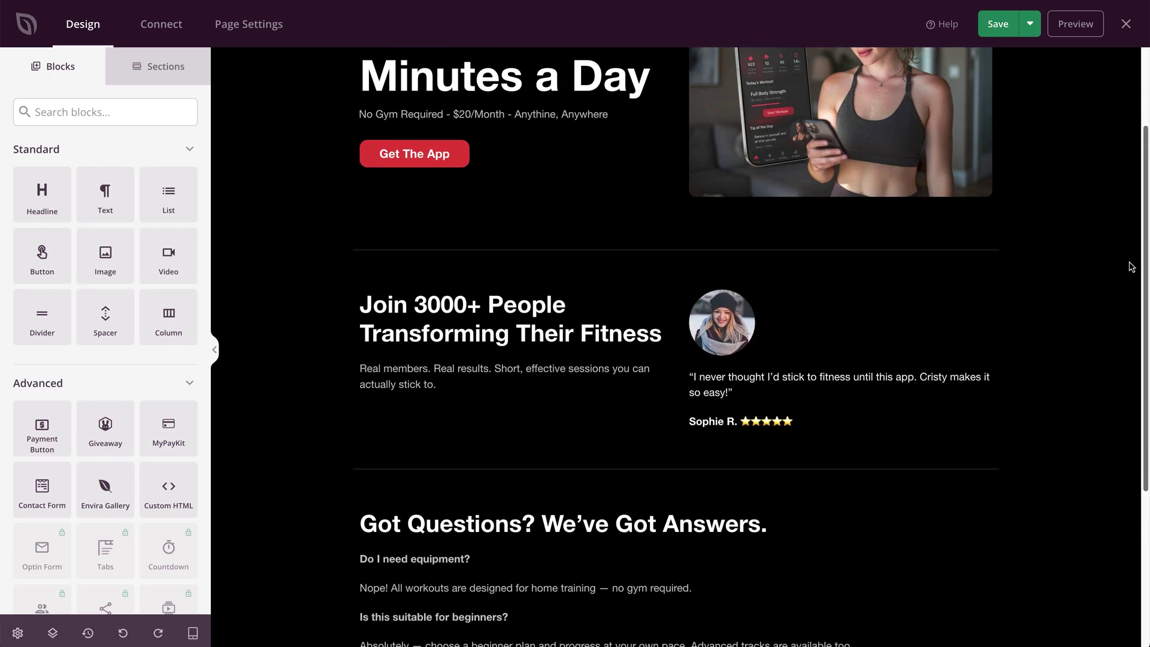
scroll(1108, 252, down, 5)
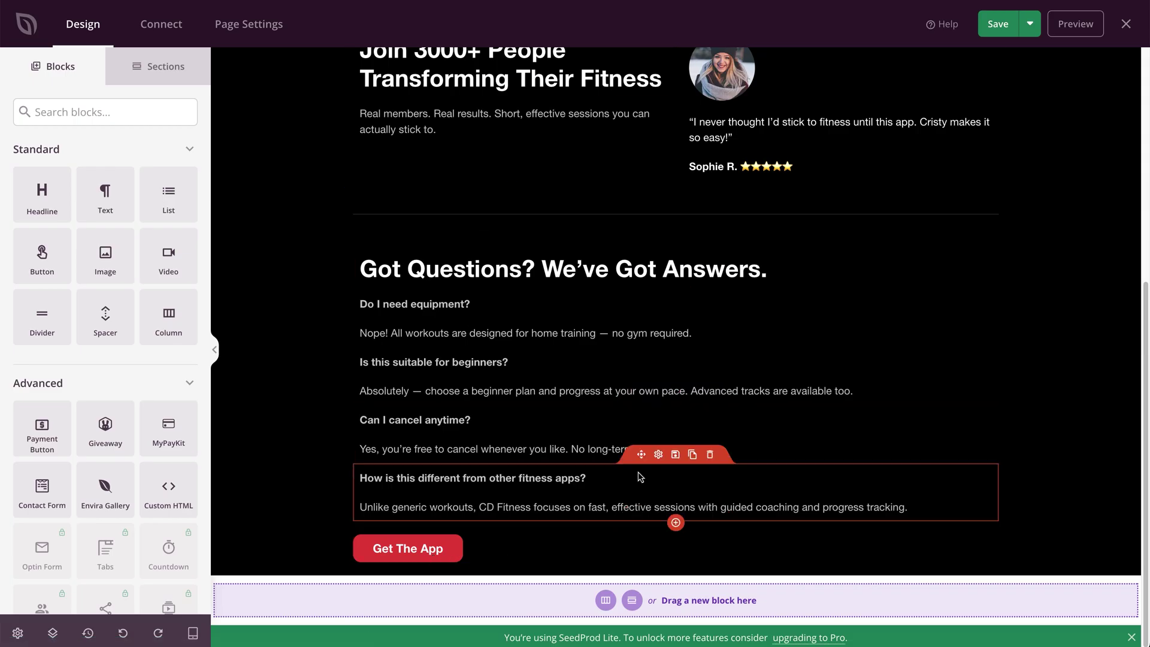
click(996, 27)
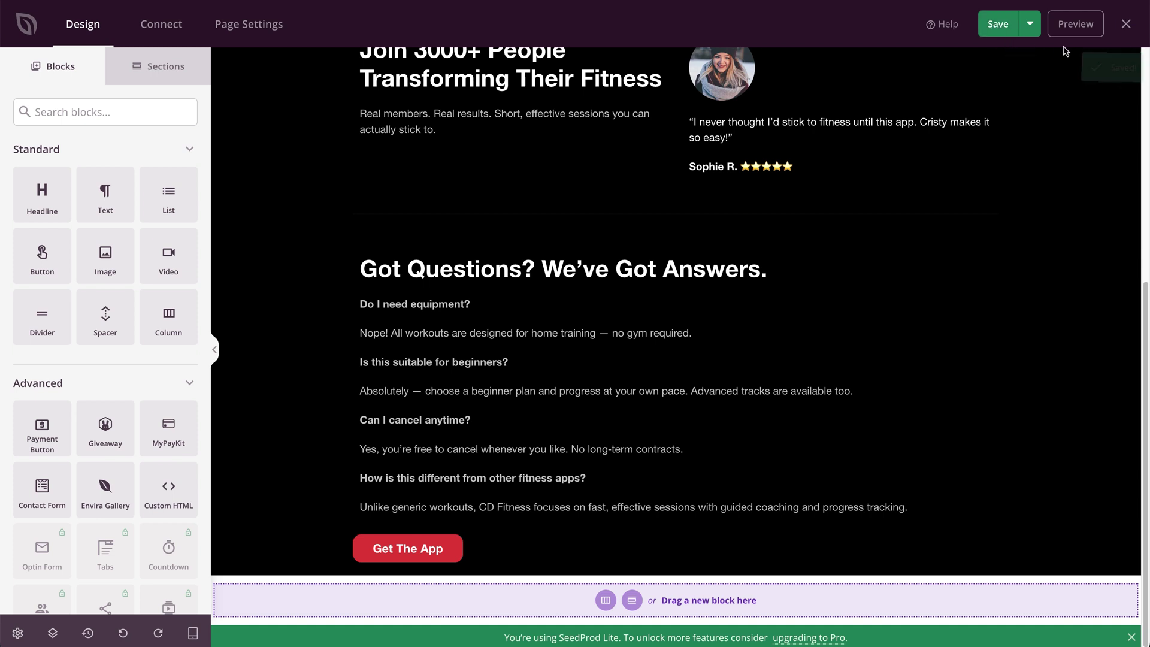
Step: Preview the whole landing page down to the FAQ section and return to the page editor
click(1087, 31)
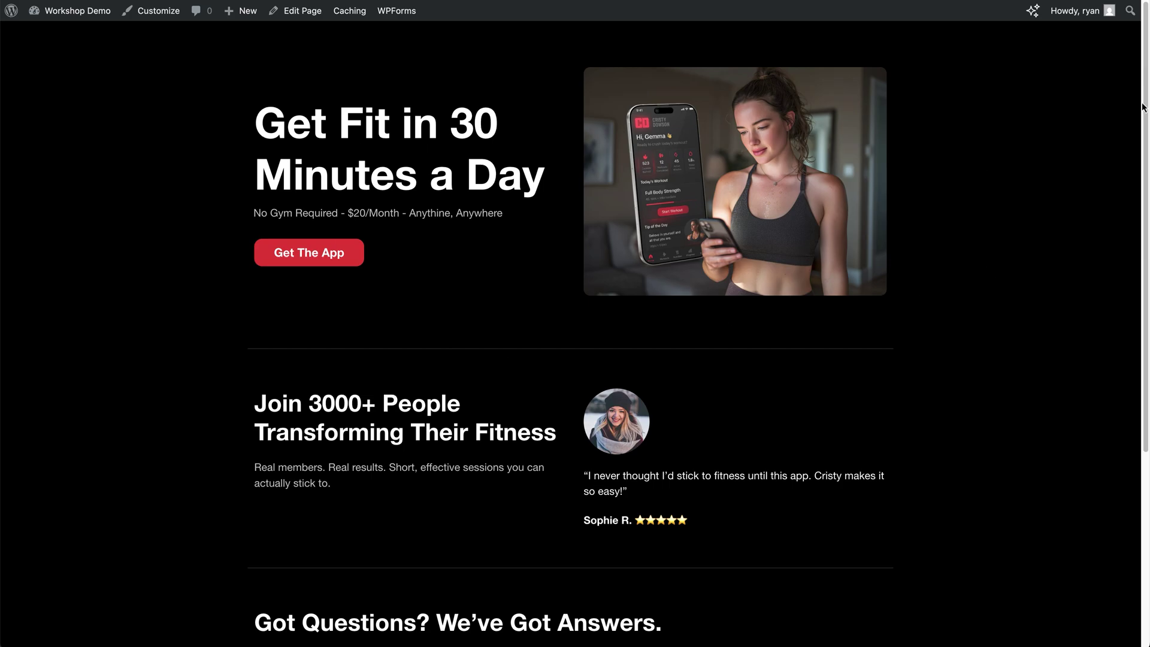
drag(1143, 108, 1108, 89)
scroll(1141, 223, down, 5)
click(295, 11)
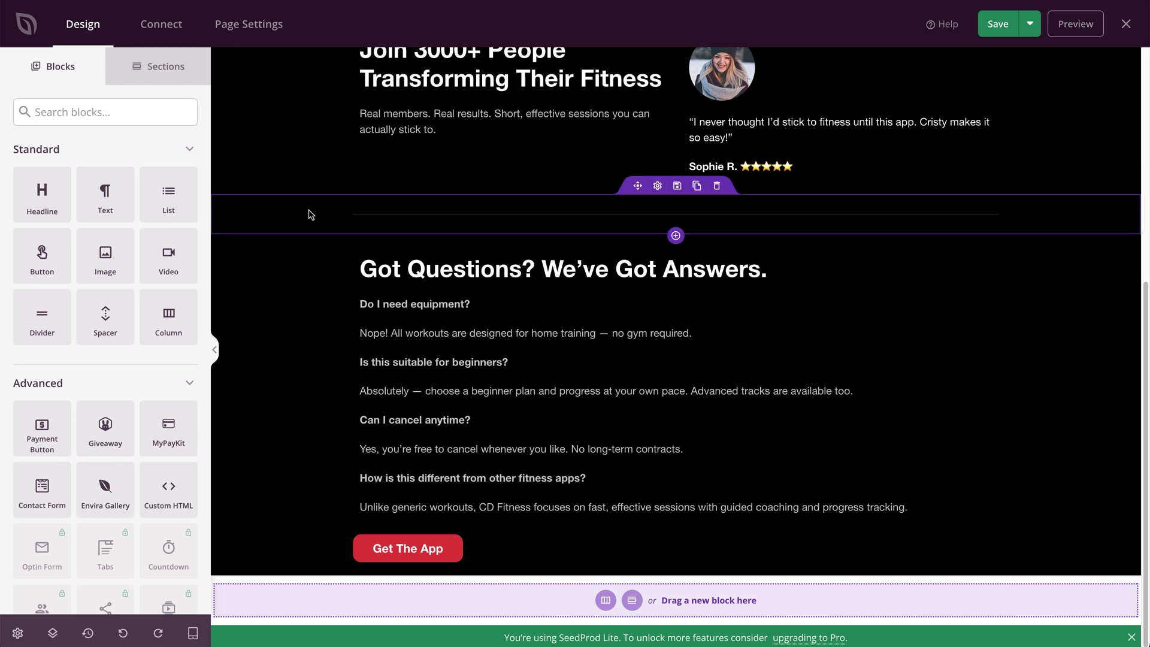
Step: Examine the available email marketing and other integrations, and the page's general, analytics and SEO settings
click(170, 26)
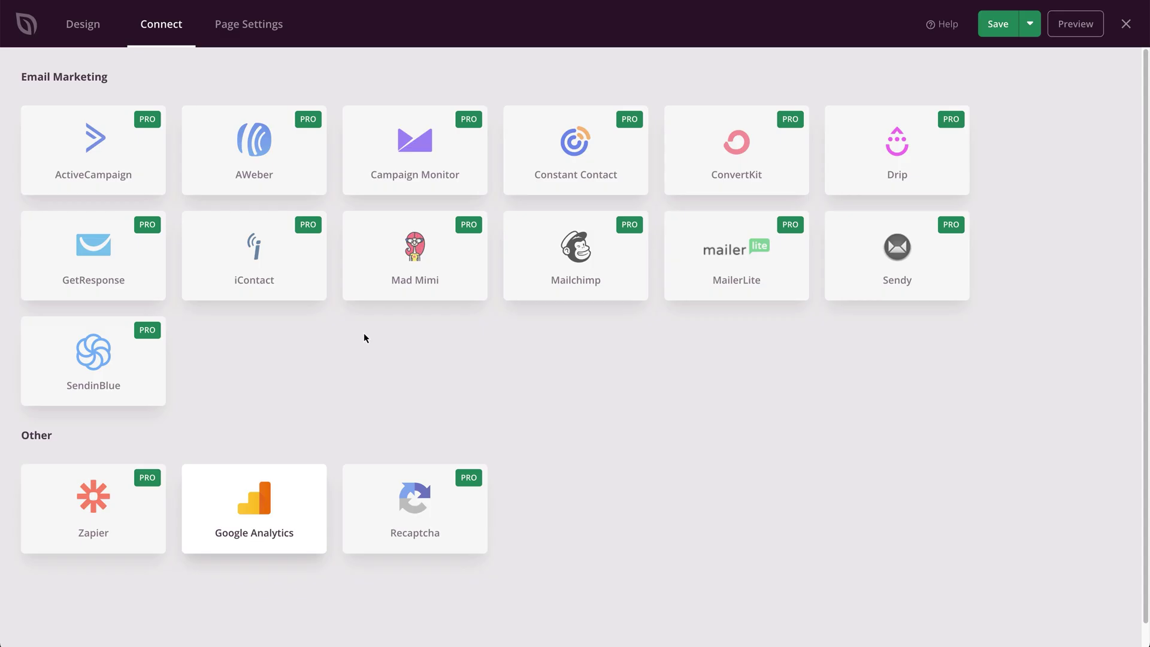
click(272, 24)
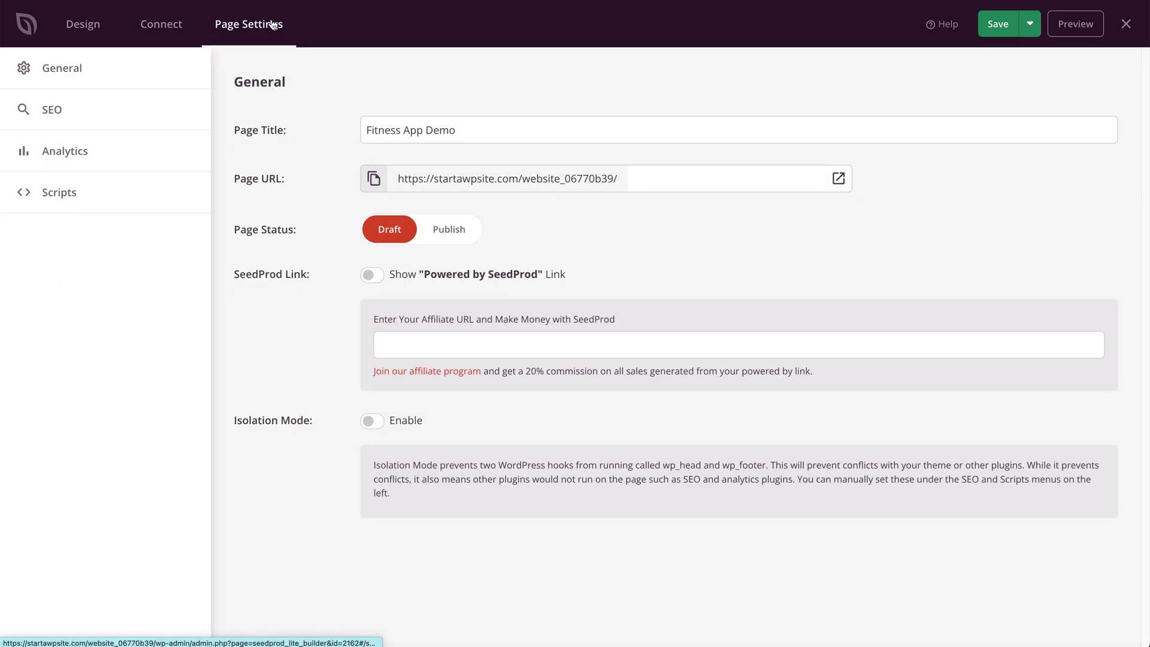
click(171, 111)
click(174, 149)
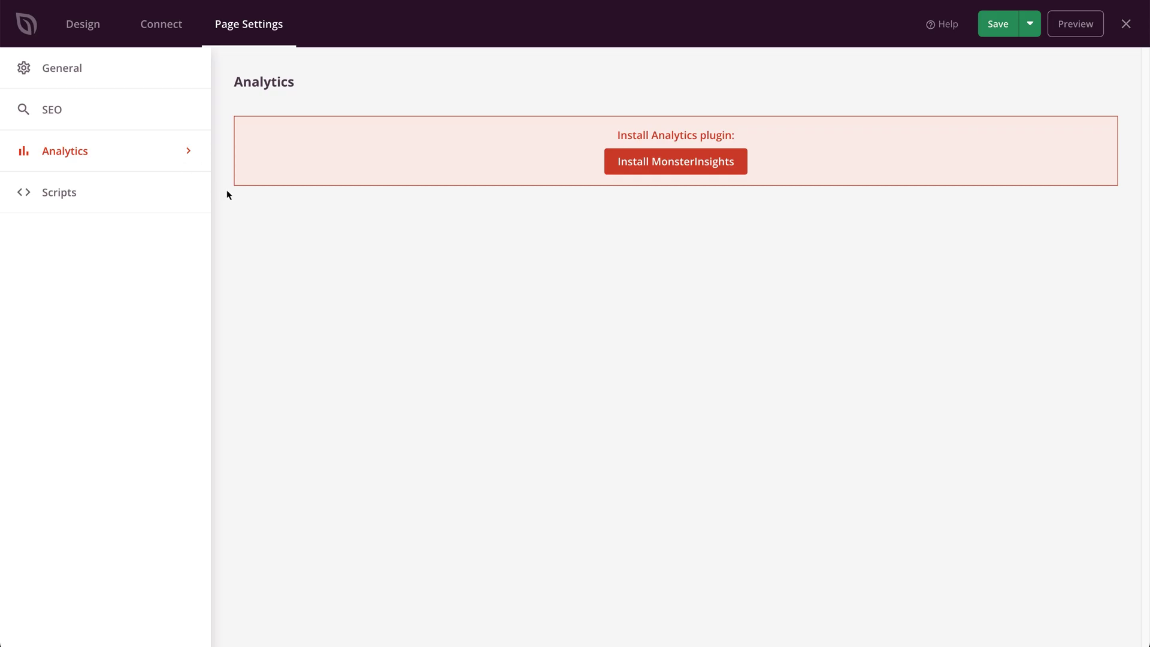
click(149, 124)
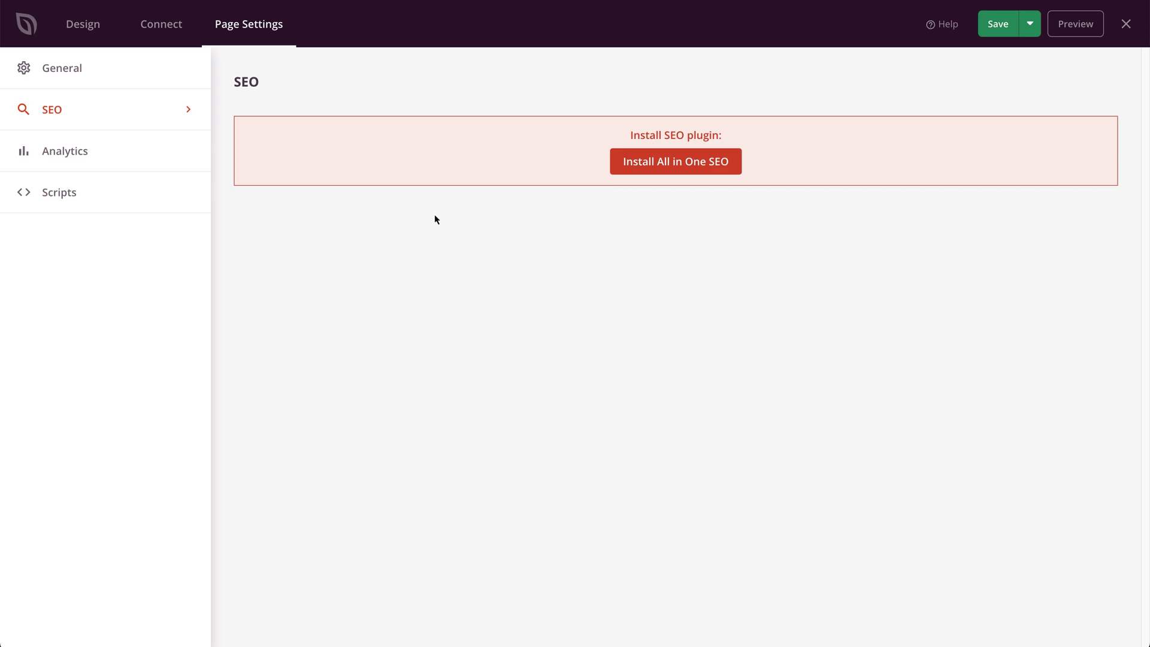
Step: Set the status of the Fitness App Demo page to Publish in its general settings and save it
click(157, 73)
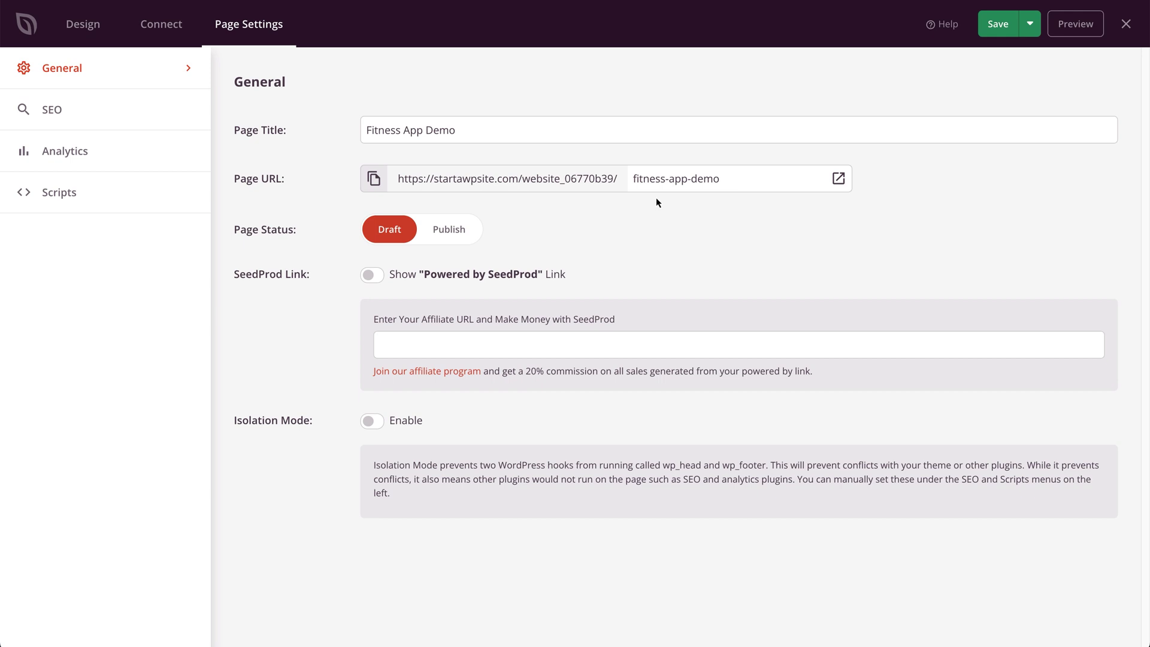
click(456, 231)
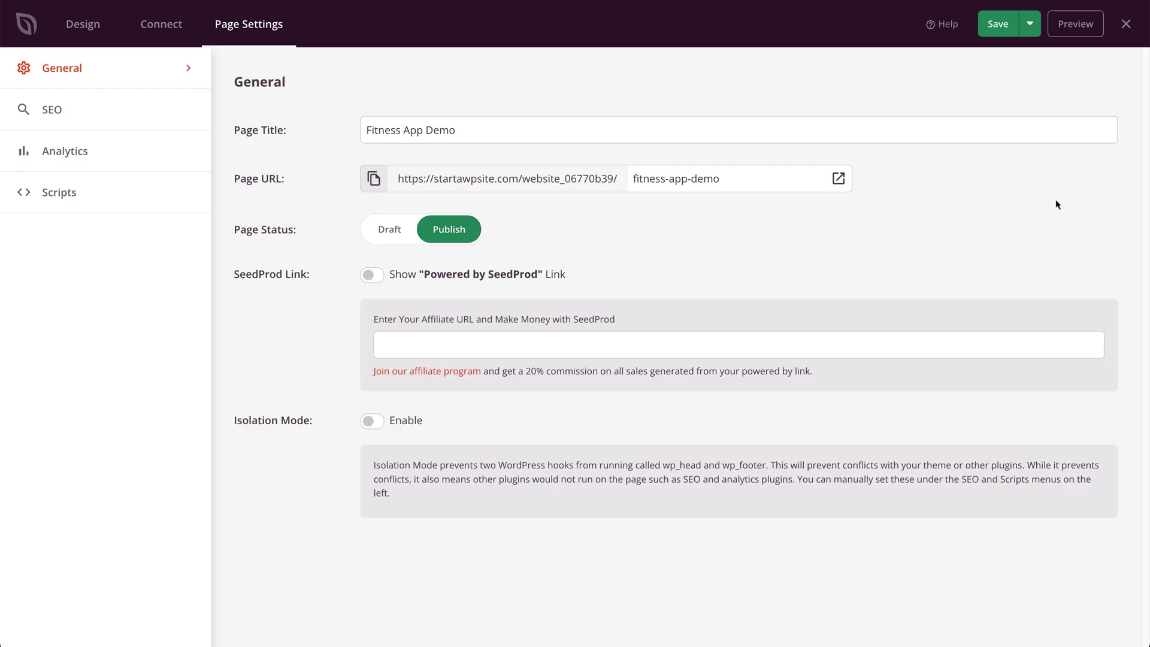
click(1005, 31)
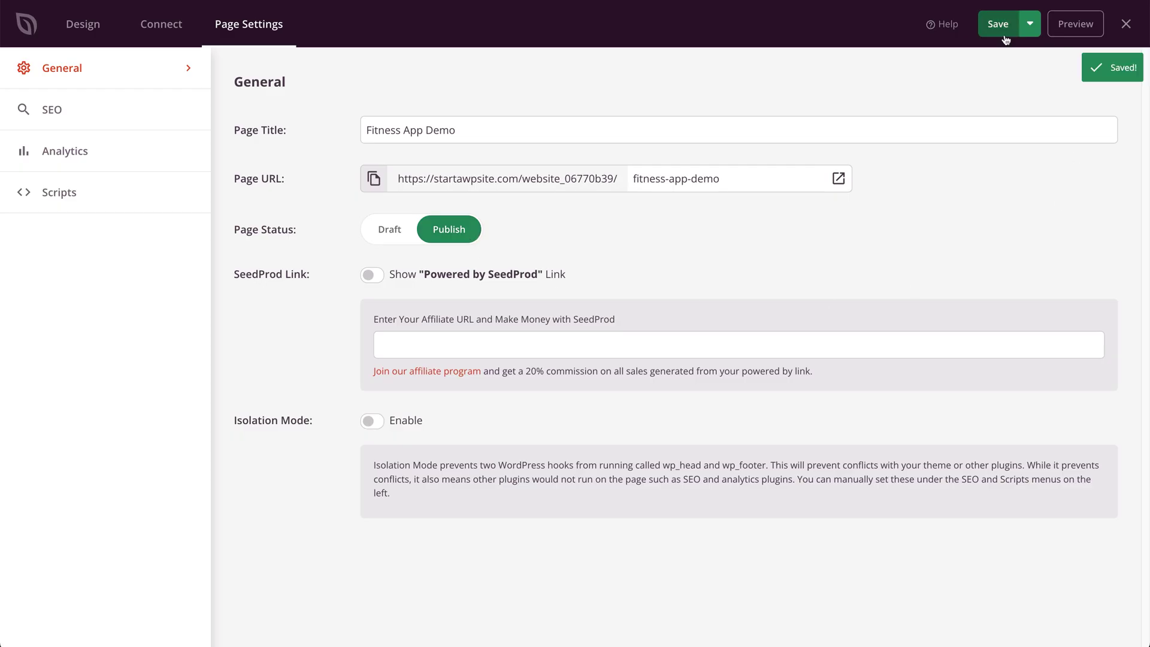